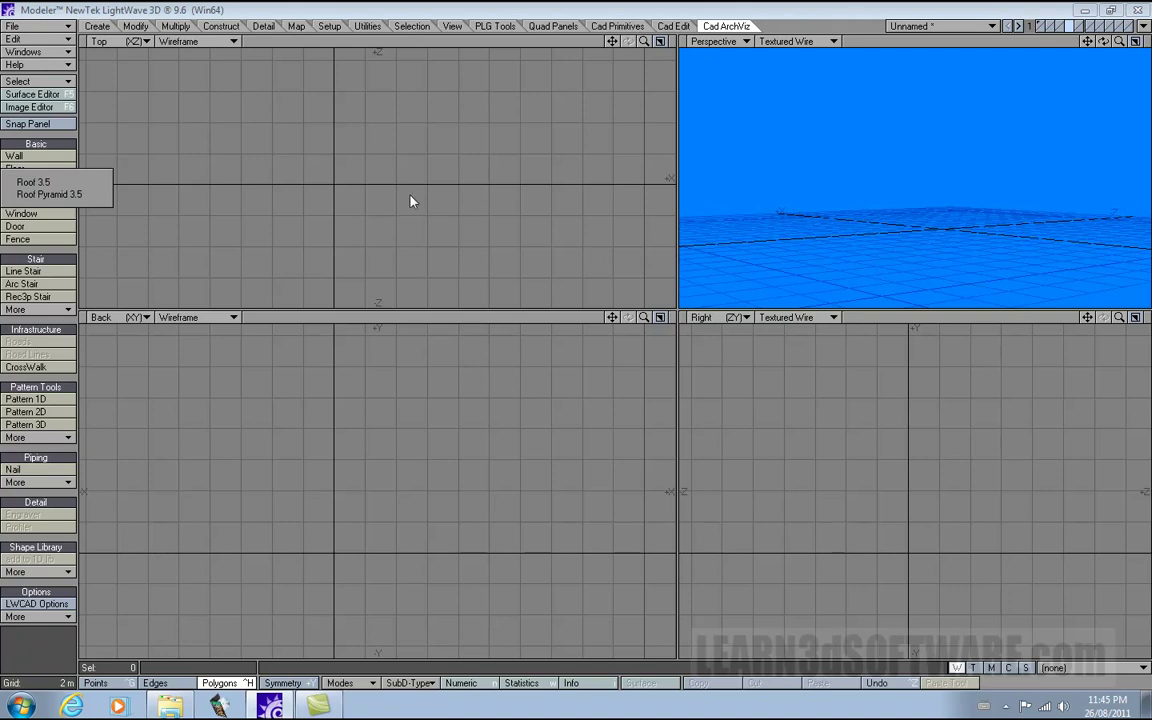
click(34, 186)
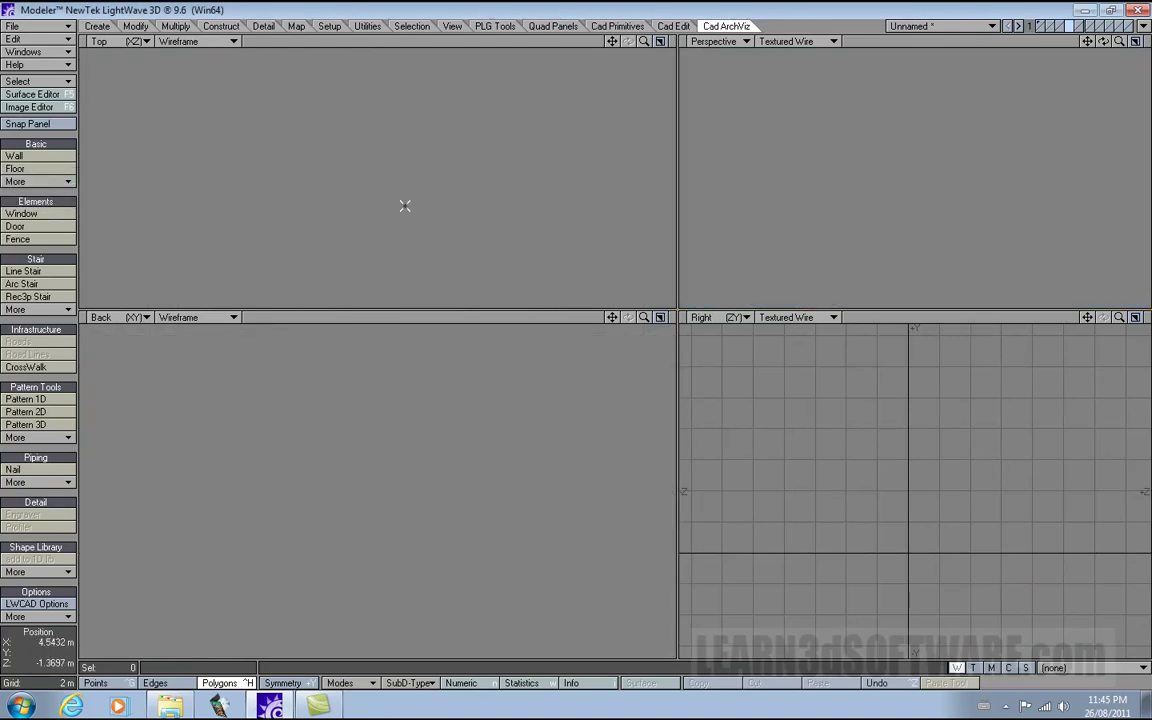
drag(644, 42, 618, 42)
drag(677, 309, 686, 393)
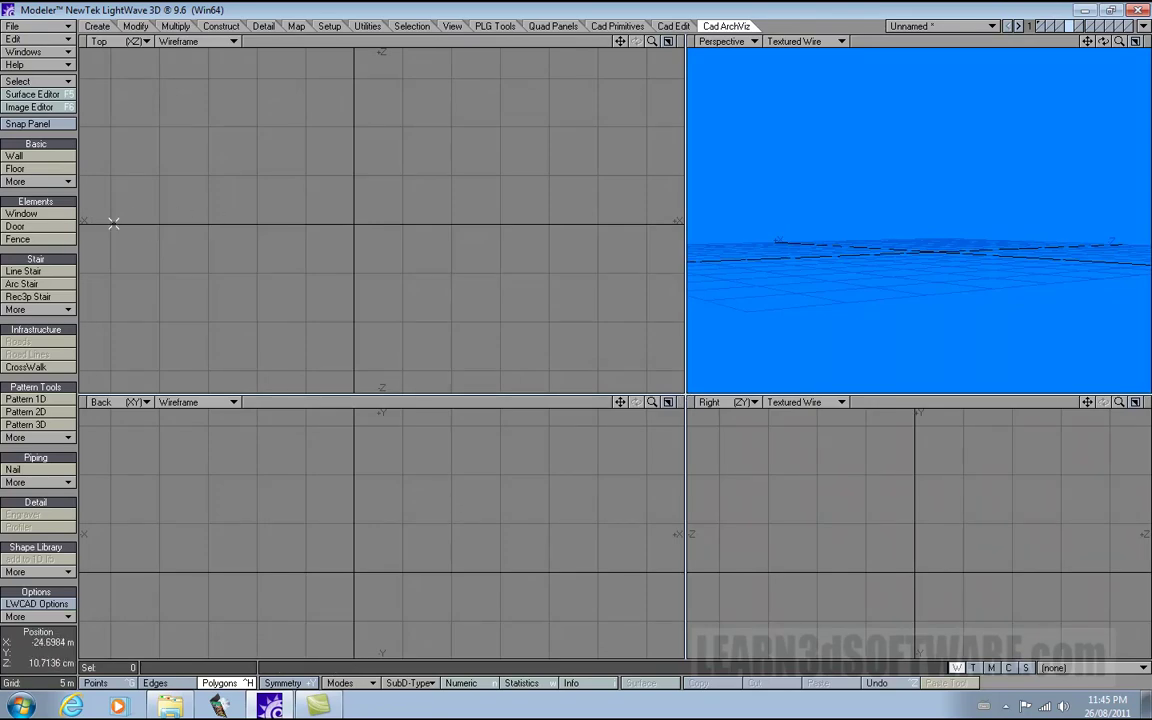
click(37, 181)
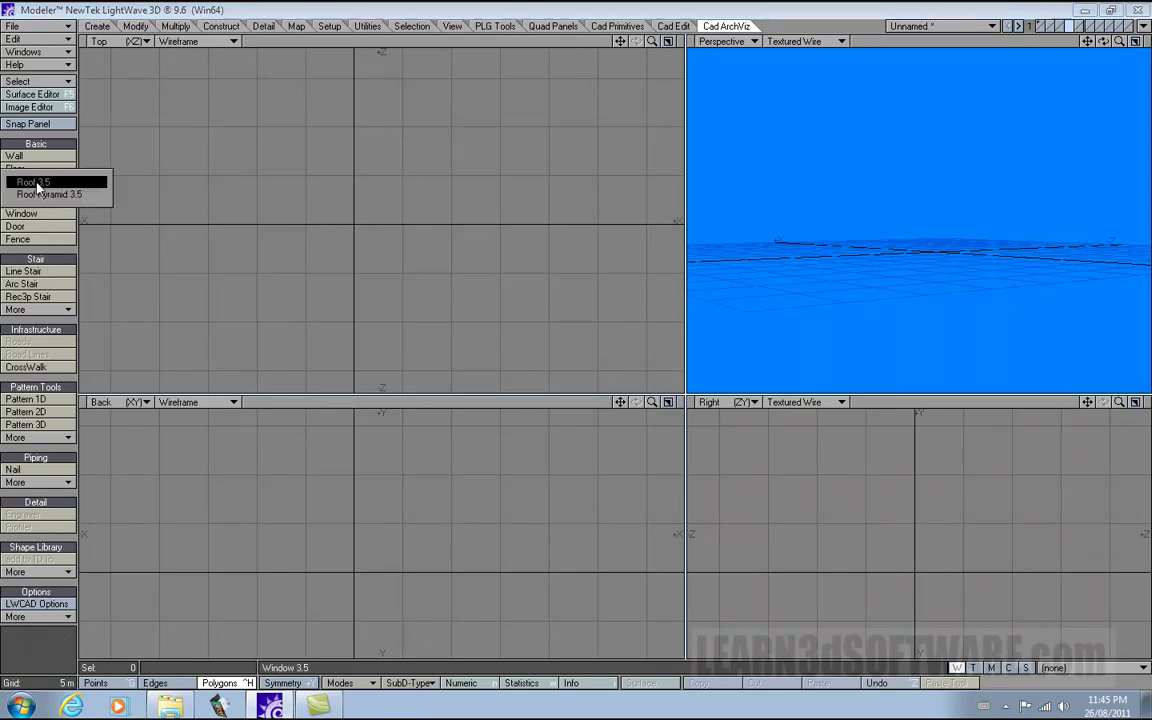
click(38, 187)
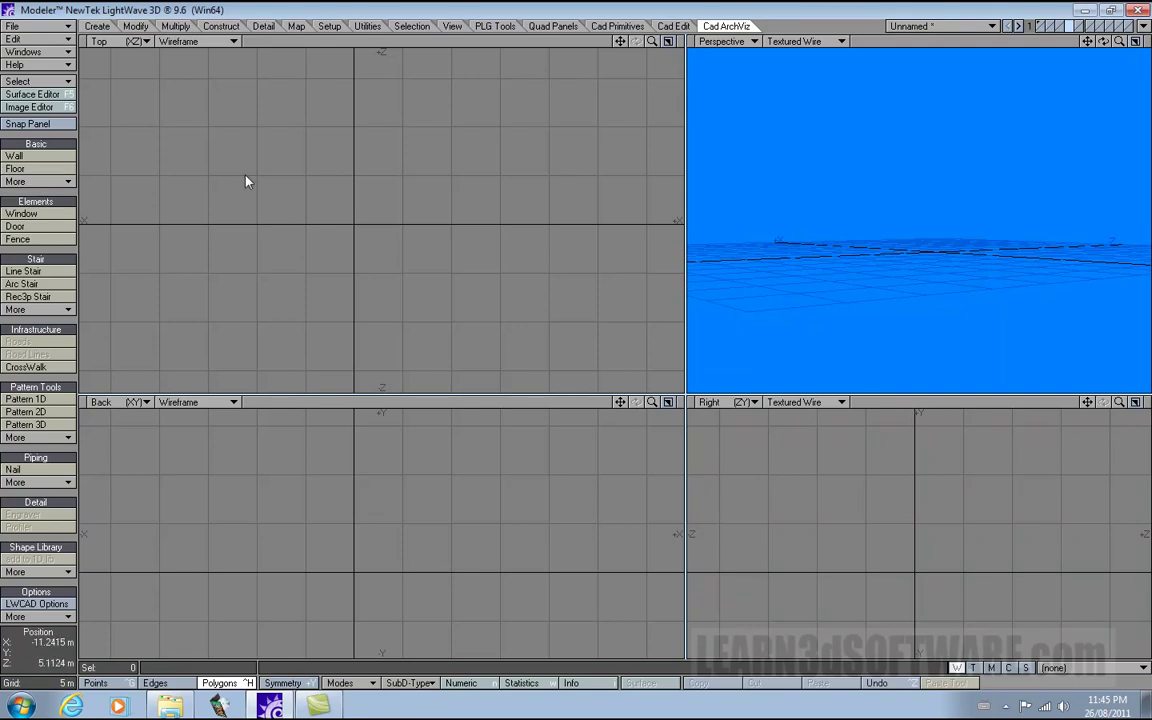
click(222, 131)
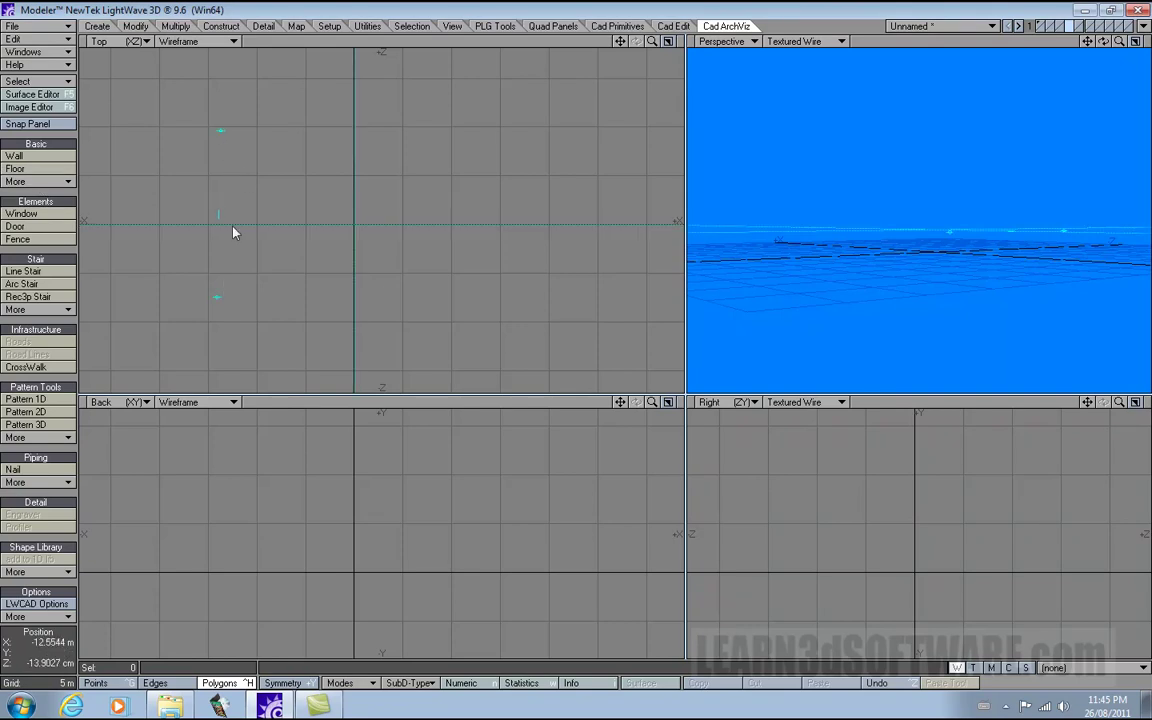
drag(219, 216, 309, 210)
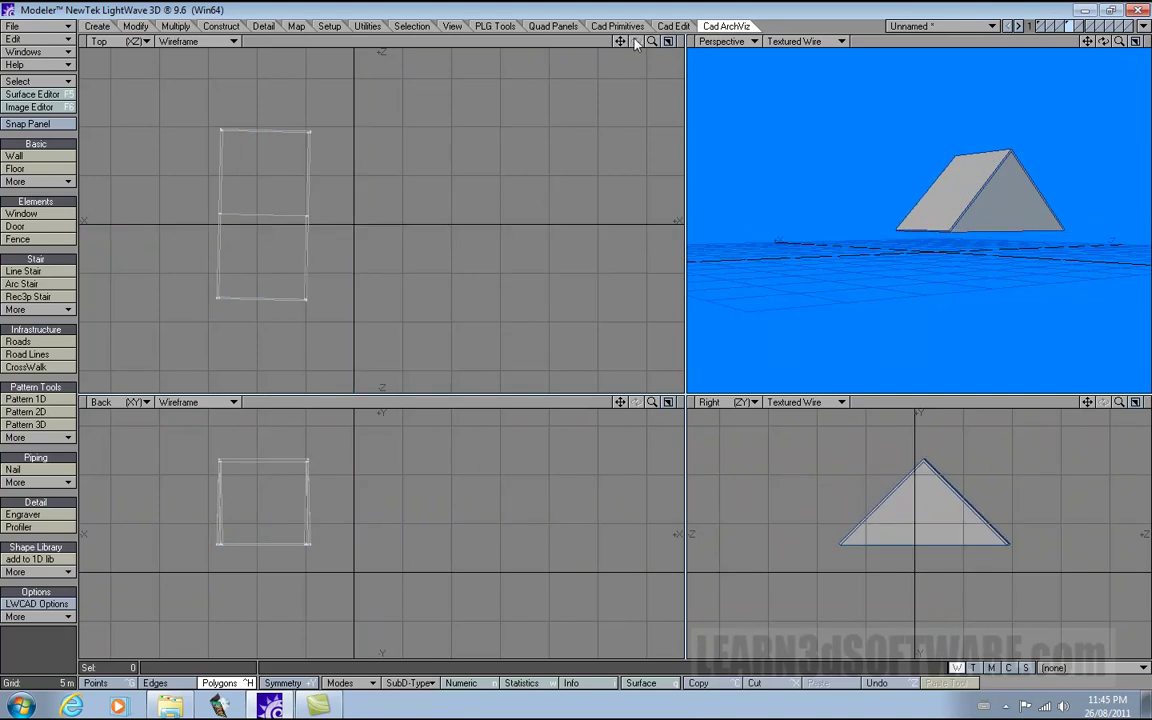
key(Delete)
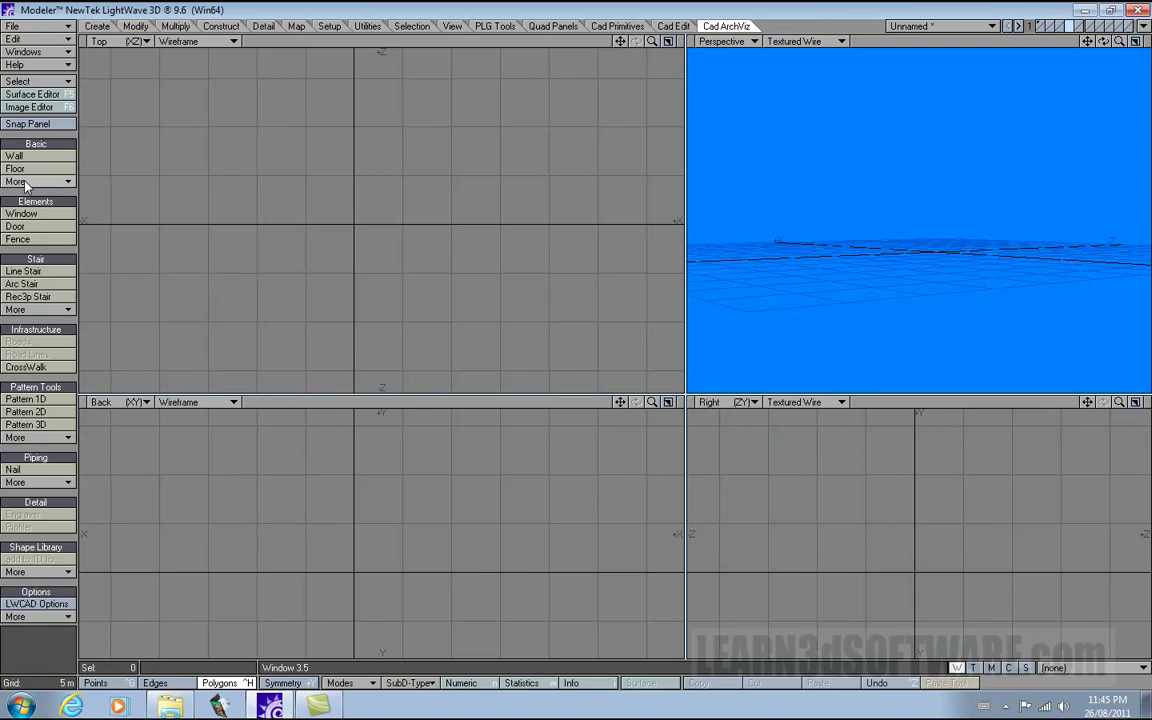
Draw a gabled roof along the X axis in the Top view with Roof 3.5, about 33.4 m long and 13.5 m wide.
click(26, 184)
click(30, 181)
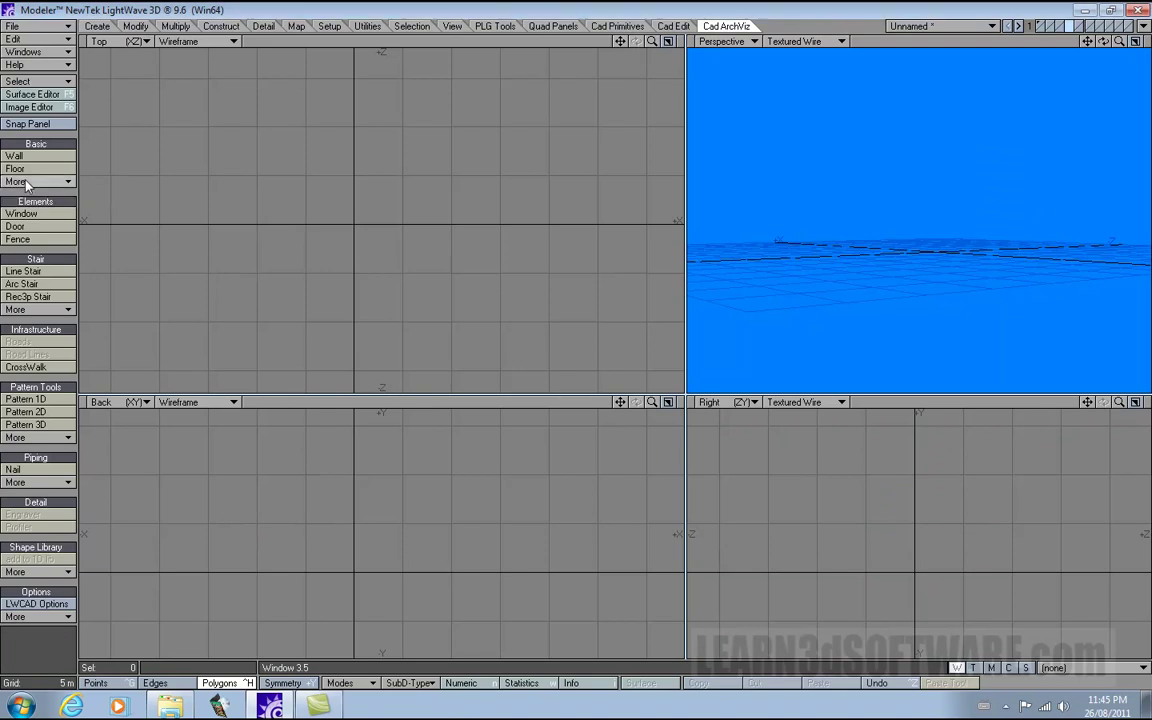
click(225, 131)
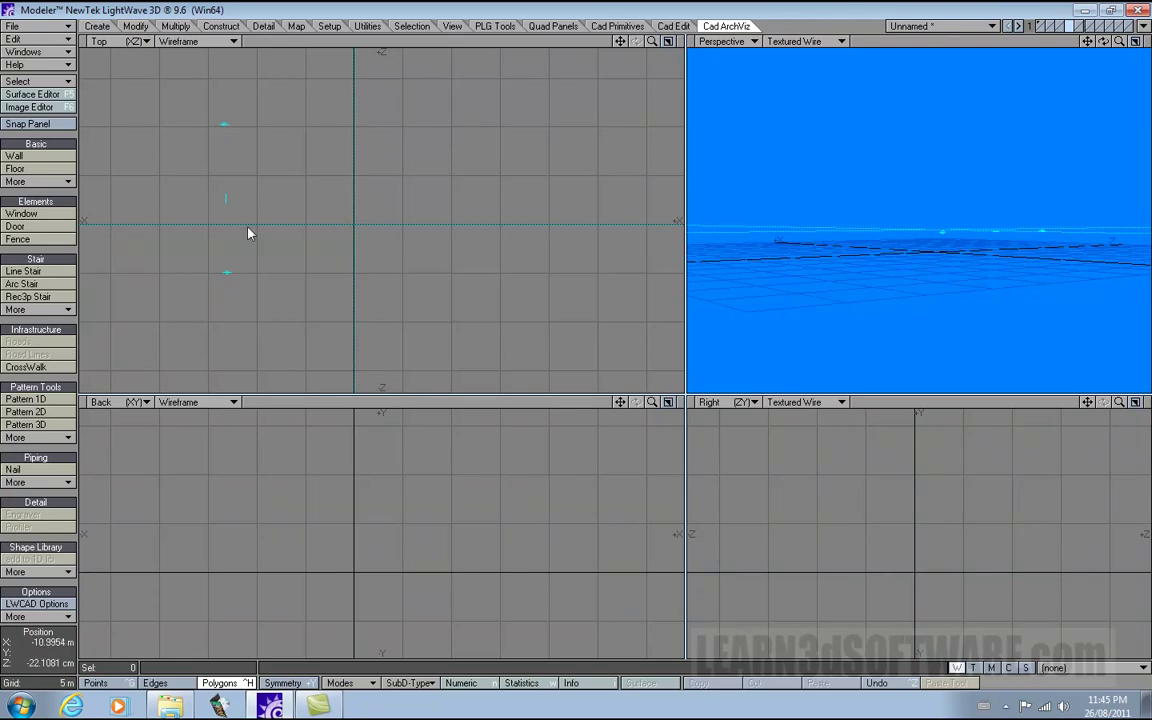
drag(226, 203, 552, 218)
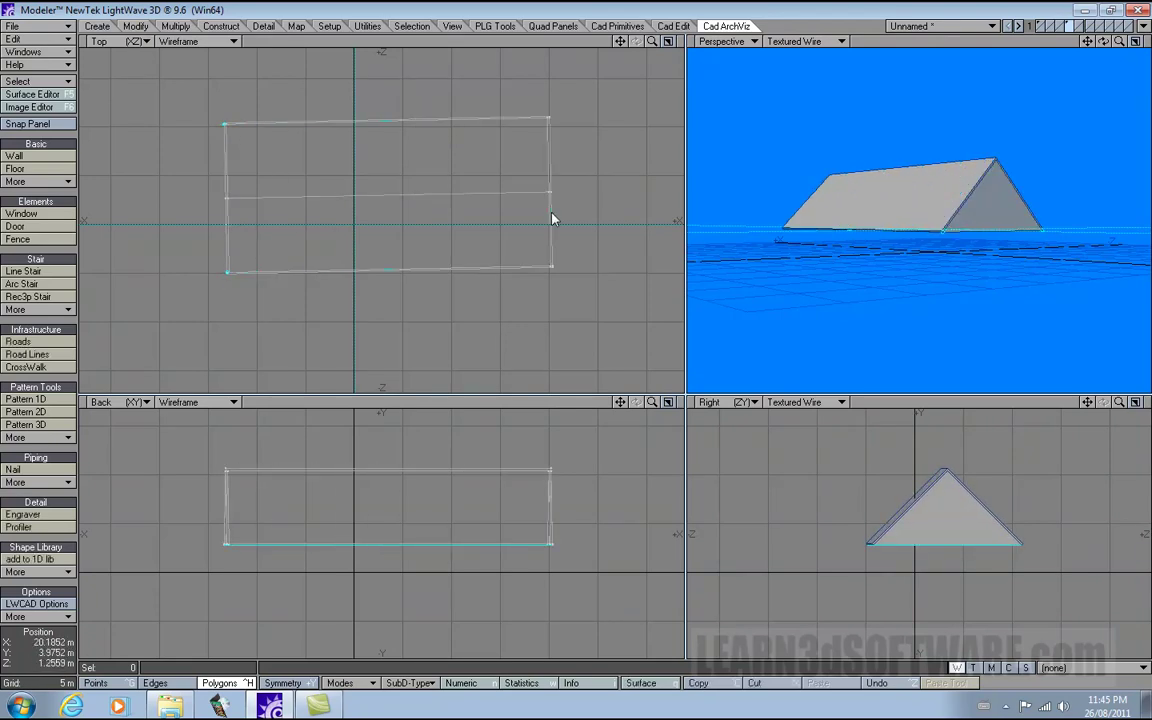
mouse_move(224, 123)
mouse_down()
mouse_move(228, 133)
mouse_move(159, 141)
mouse_move(294, 144)
mouse_move(229, 147)
mouse_up()
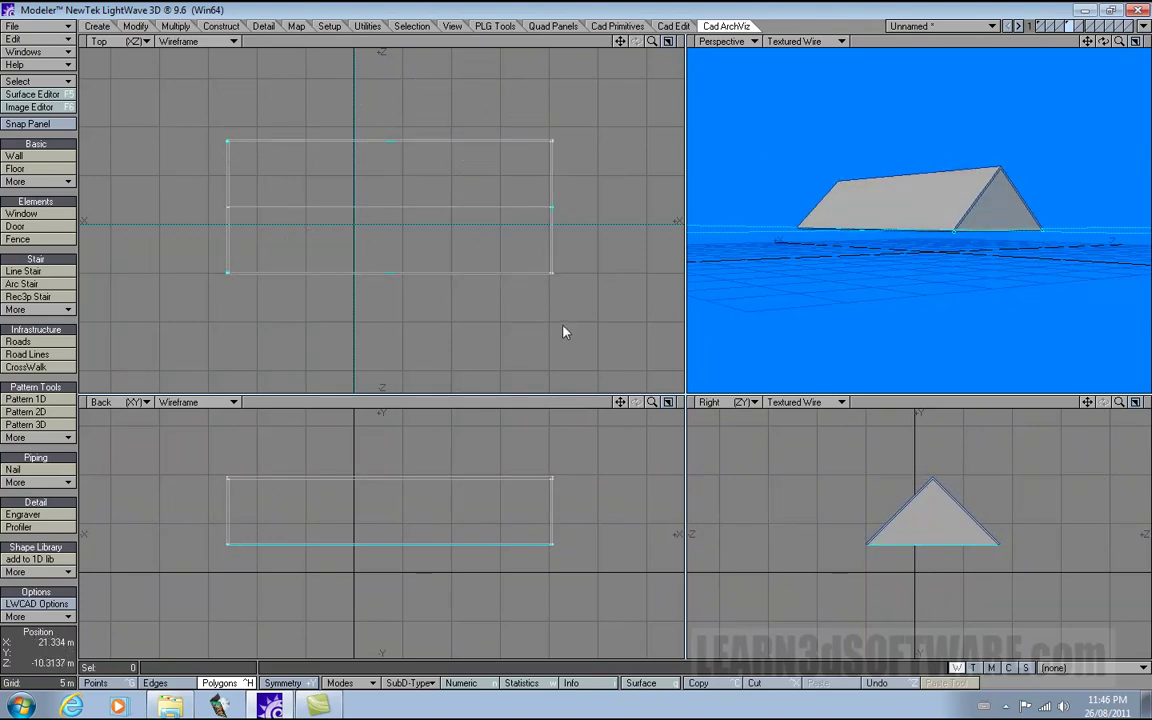
Show the roof's numeric settings and set the side roof offset to 29.1 cm and the front-back roof offset to 17.2 cm.
key(n)
drag(296, 256, 420, 272)
drag(1112, 46, 1088, 60)
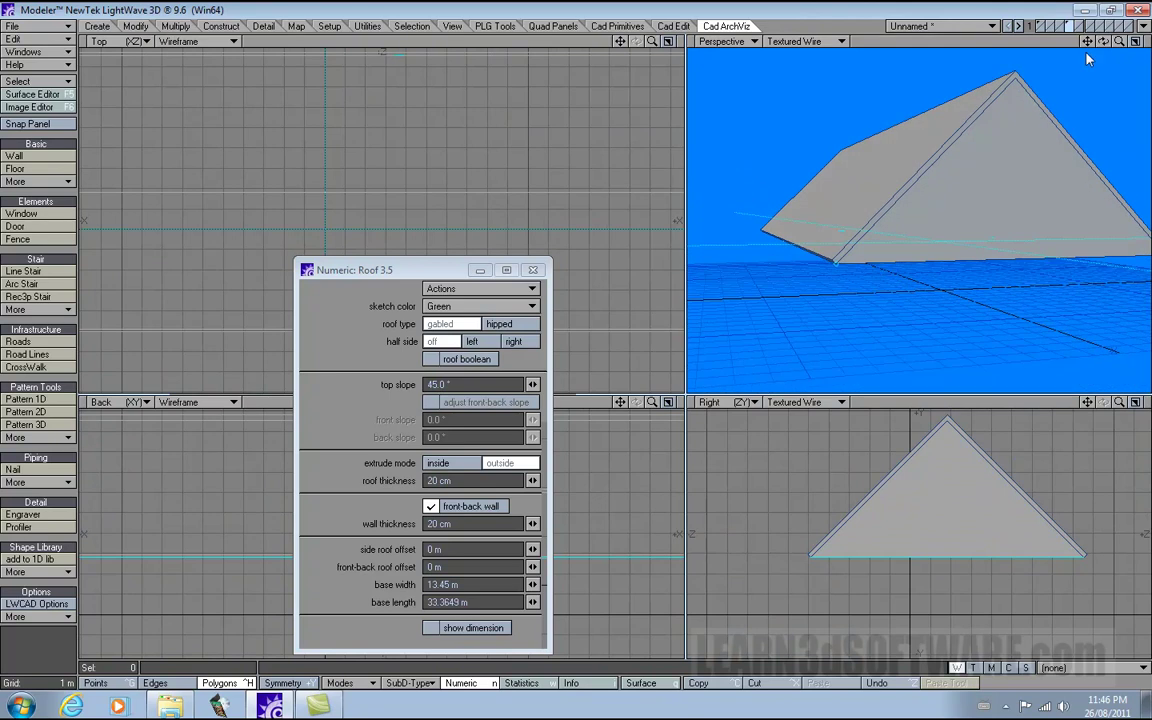
drag(449, 279, 306, 206)
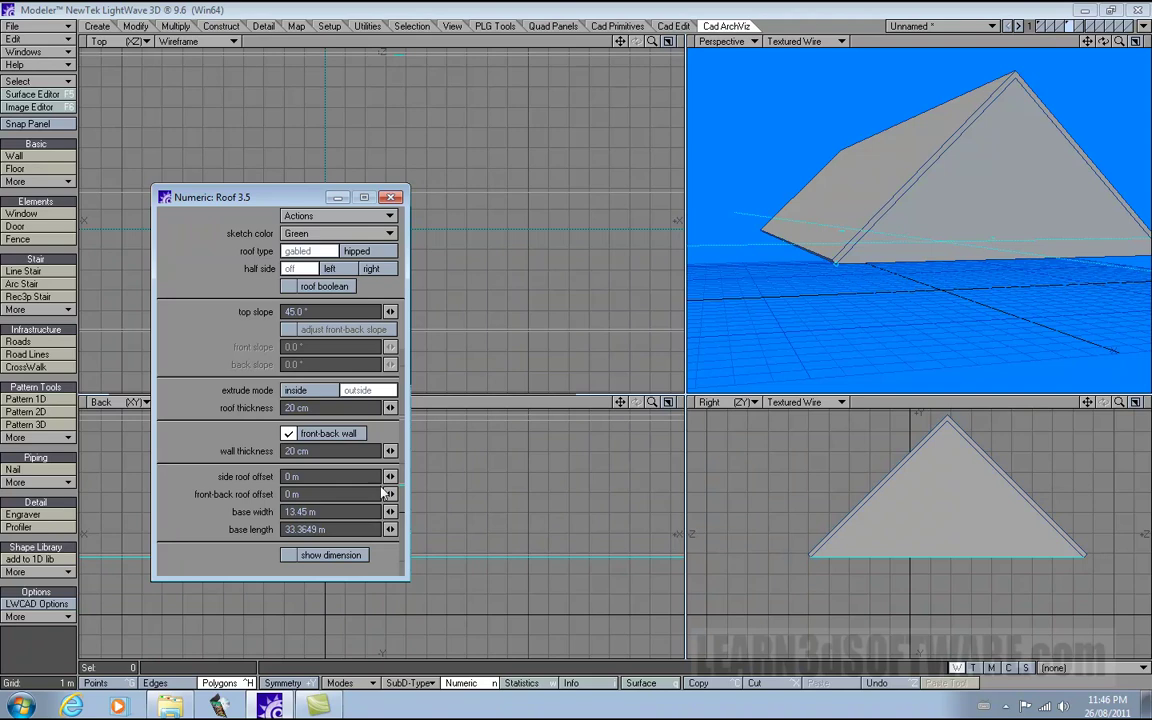
mouse_move(390, 479)
mouse_down()
mouse_move(425, 479)
mouse_move(402, 494)
mouse_up()
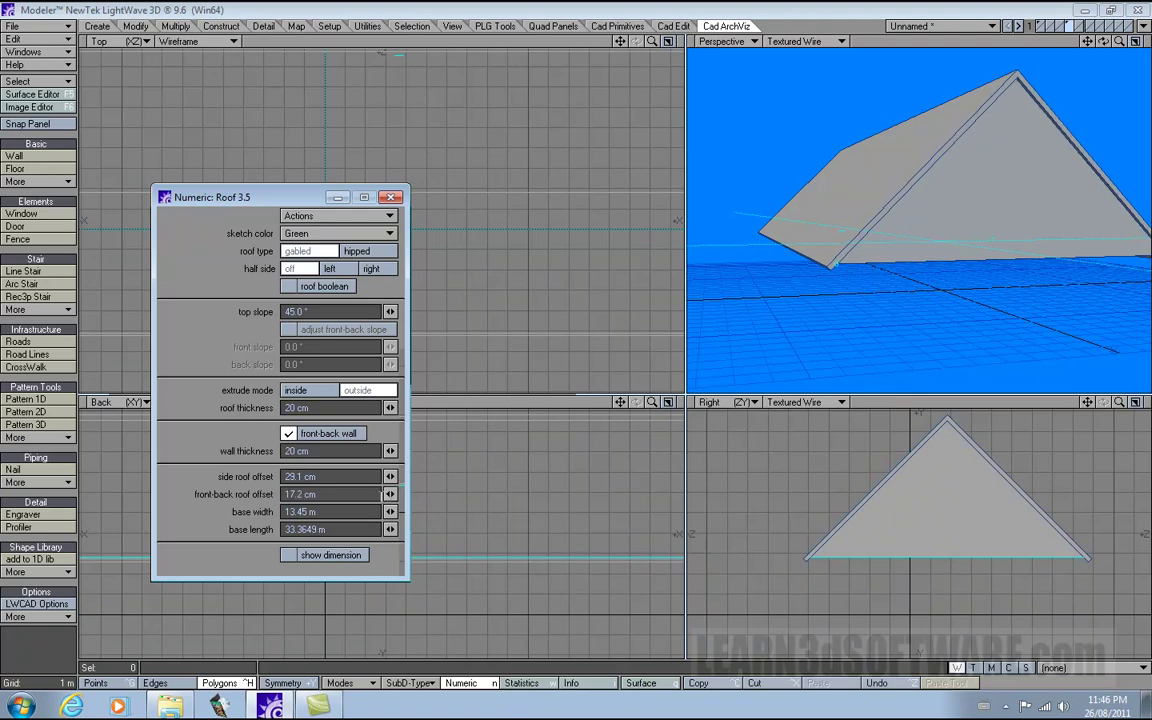
Maximize the Perspective view and increase the side roof offset to 47.4 cm.
click(1134, 41)
mouse_move(1118, 43)
mouse_down()
mouse_move(1148, 43)
mouse_move(1075, 42)
mouse_move(1118, 52)
mouse_move(1104, 48)
mouse_up()
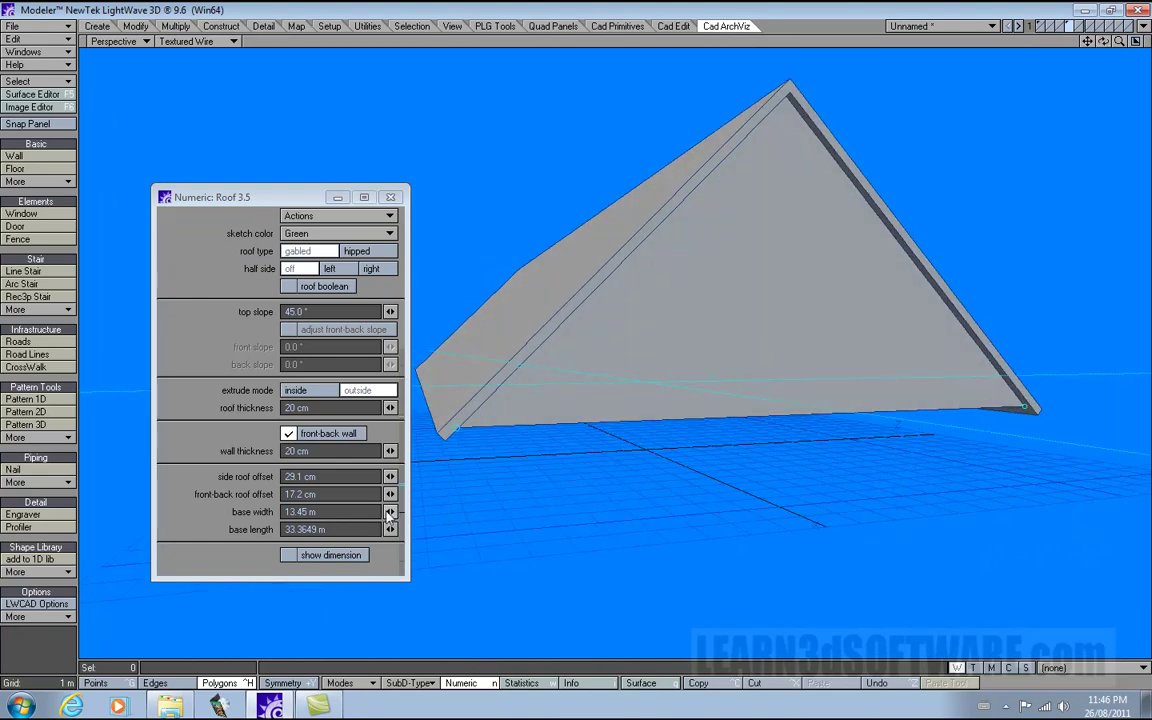
mouse_move(390, 477)
mouse_down()
mouse_move(446, 477)
mouse_move(413, 477)
mouse_up()
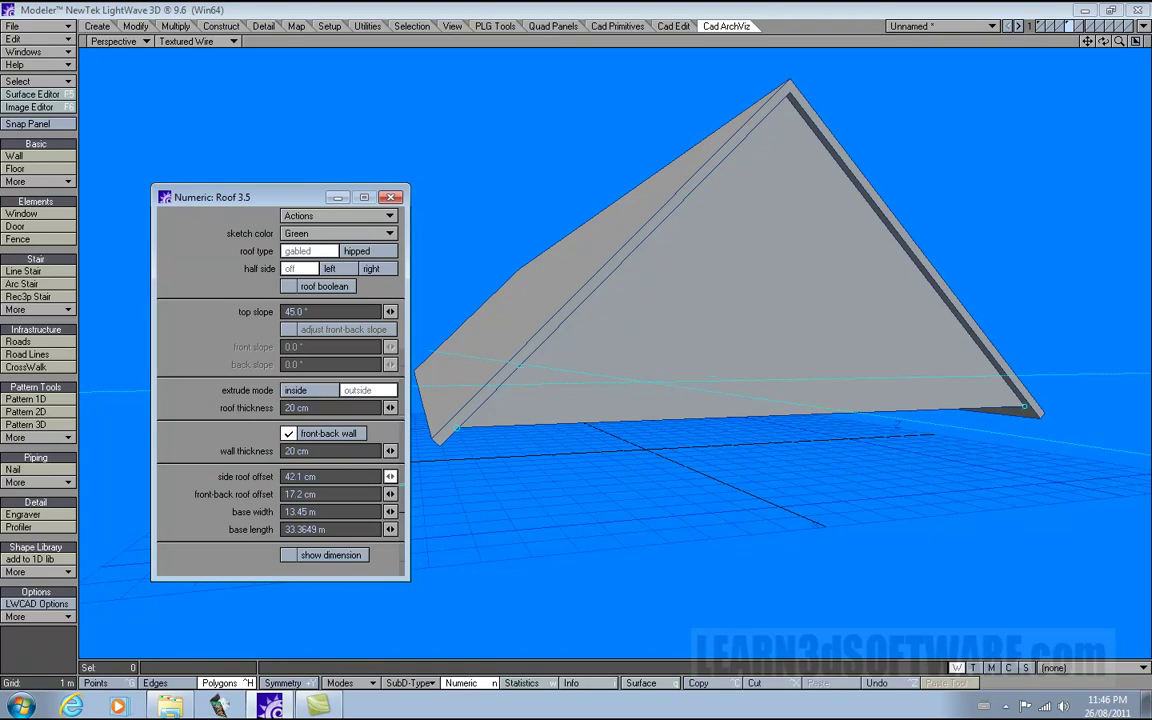
mouse_move(391, 477)
mouse_down()
mouse_move(377, 477)
mouse_move(394, 477)
mouse_up()
drag(299, 205, 196, 212)
drag(1101, 46, 1032, 257)
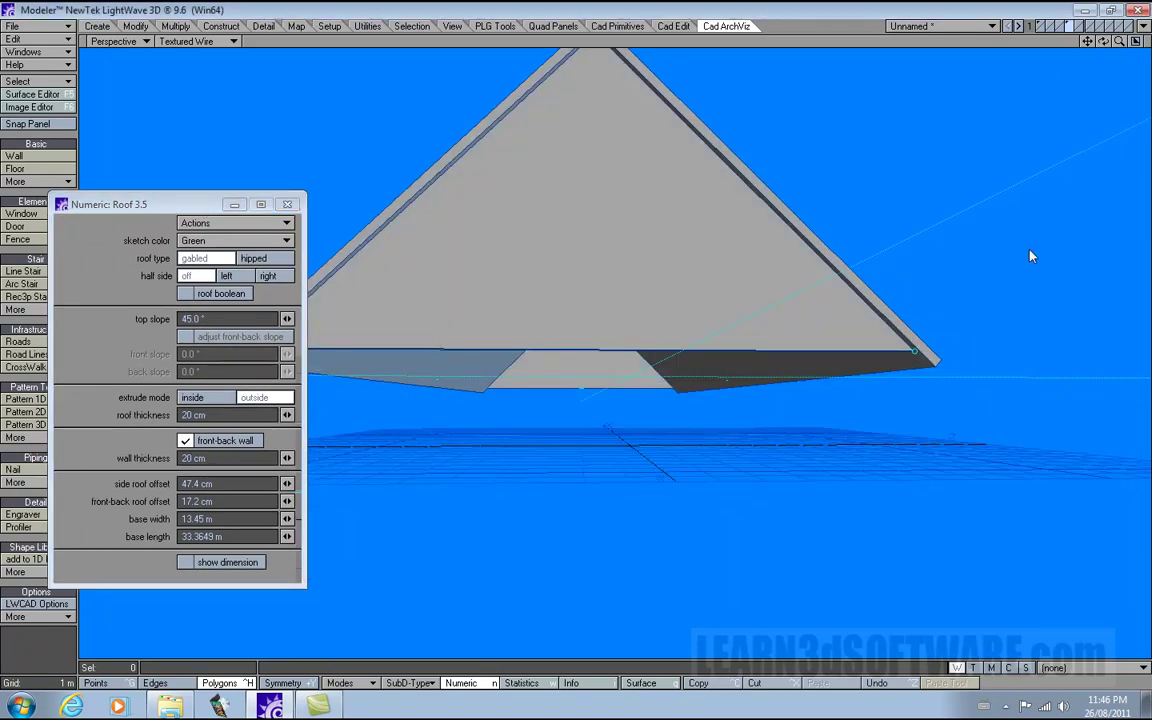
Increase the front-back roof offset to 76.1 cm so the roof overhangs the end walls.
drag(1103, 41, 959, 150)
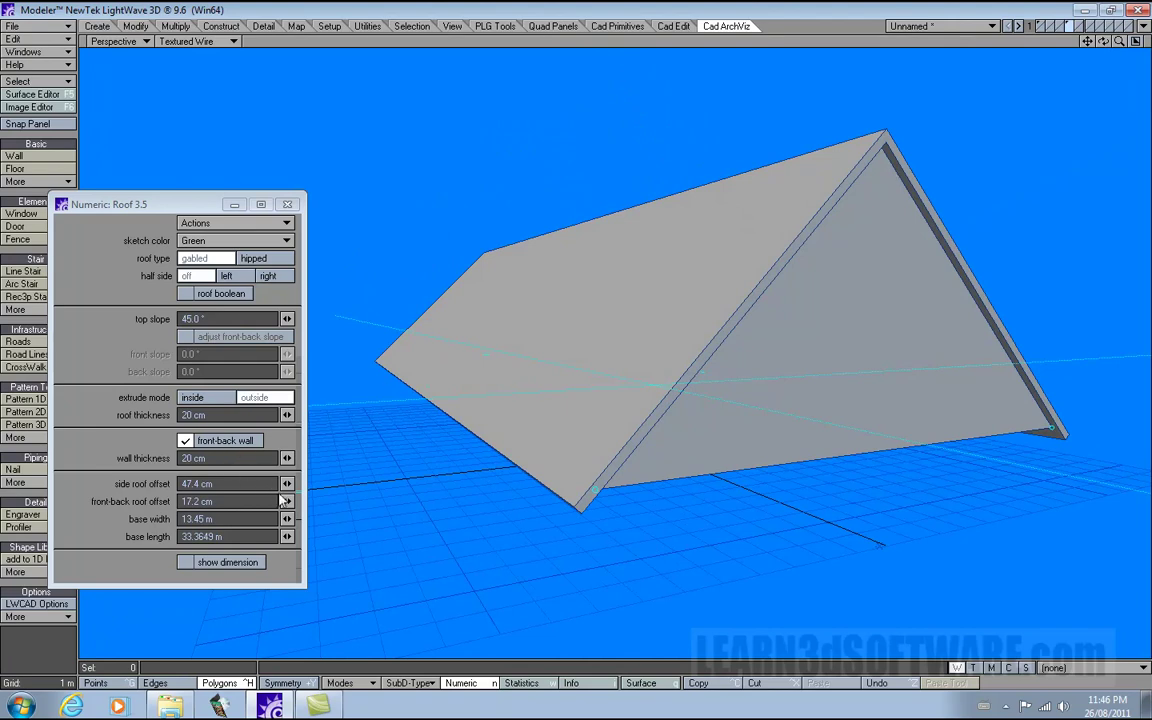
drag(287, 505, 250, 497)
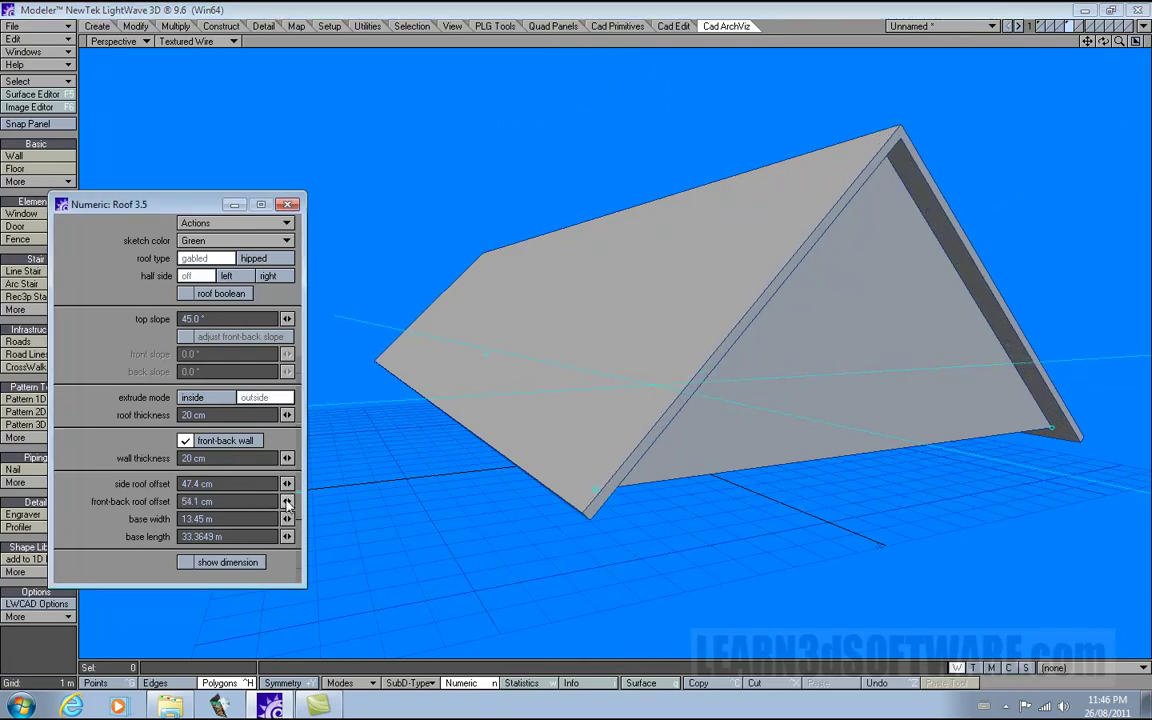
drag(287, 504, 309, 504)
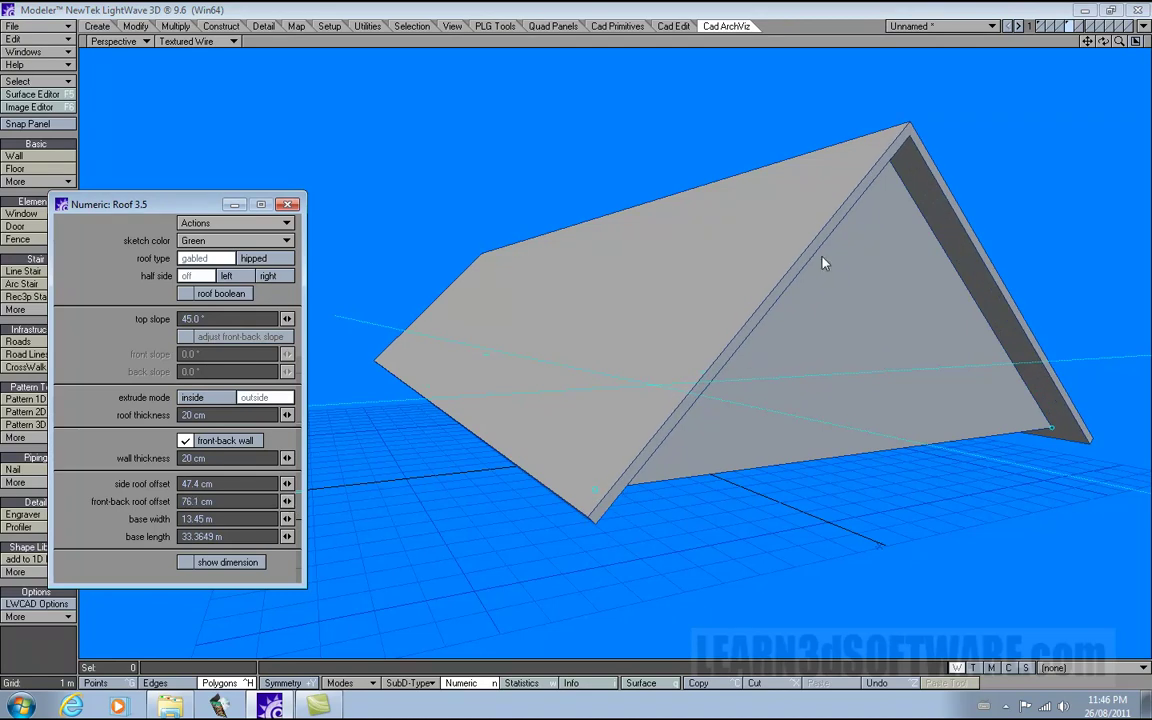
Compare the inside and outside extrude modes on the roof from several angles, ending with outside.
mouse_move(1103, 41)
mouse_down()
mouse_move(1010, 42)
mouse_move(1120, 80)
mouse_move(1100, 45)
mouse_move(1140, 38)
mouse_move(1080, 41)
mouse_up()
drag(1008, 41, 1000, 45)
drag(1103, 41, 1130, 58)
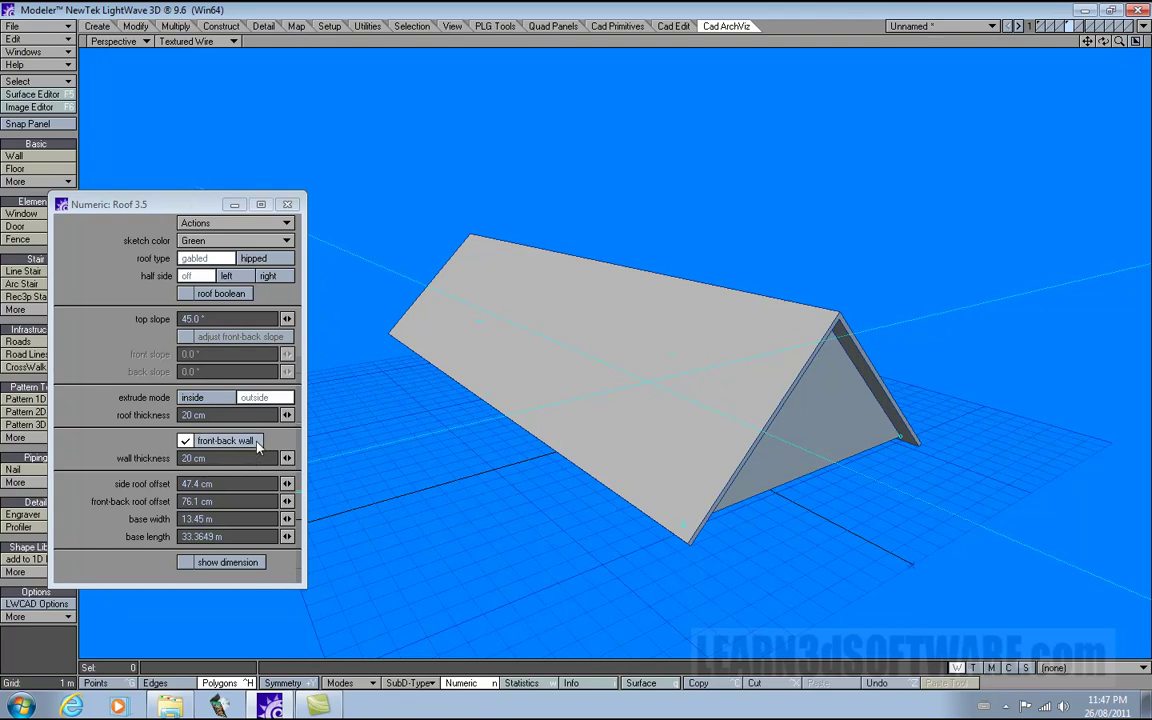
click(222, 398)
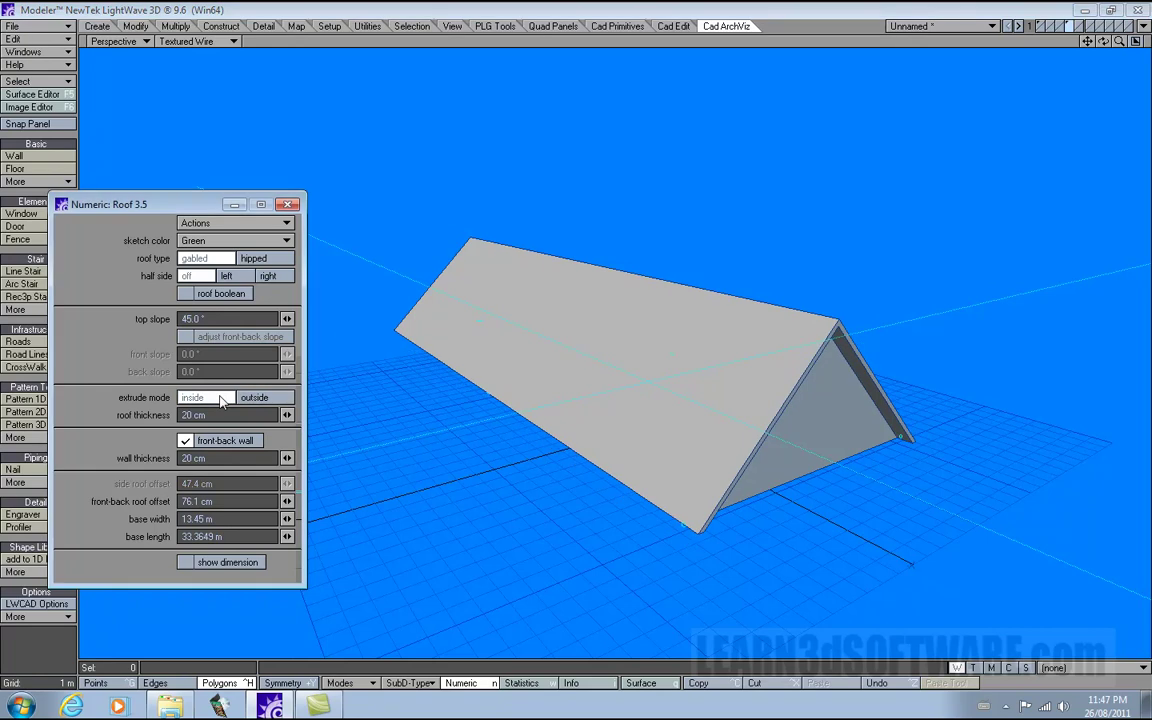
click(258, 398)
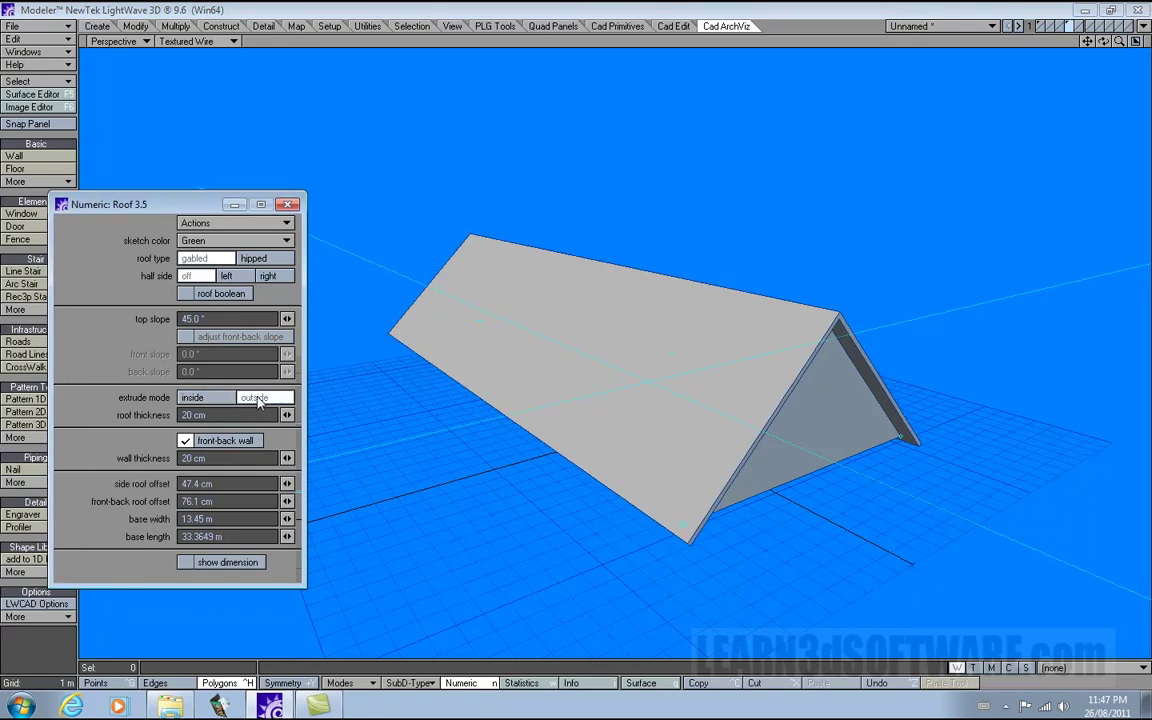
click(230, 400)
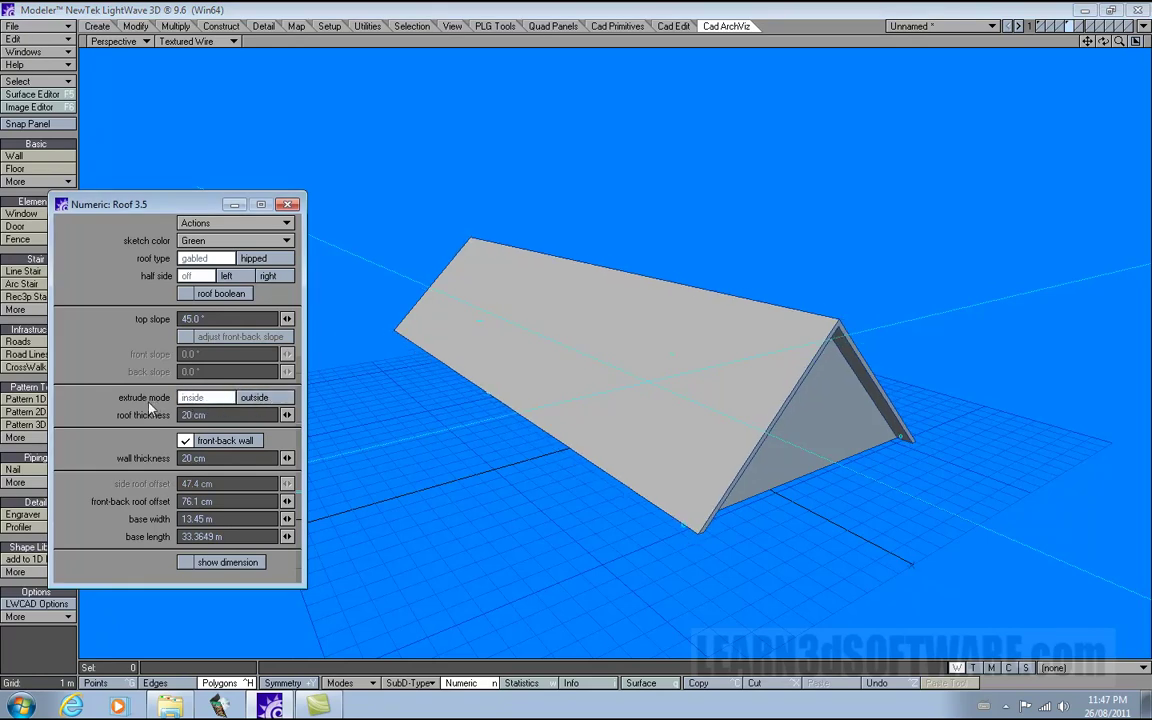
click(266, 402)
drag(1103, 42, 1066, 30)
click(205, 398)
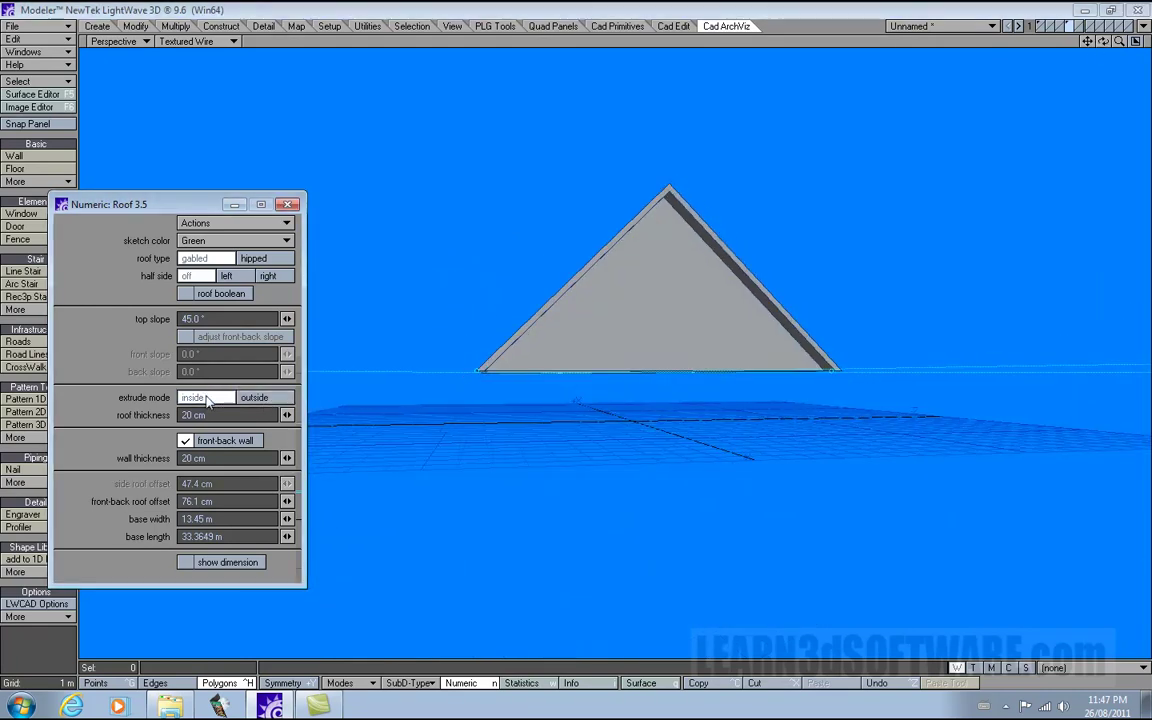
click(263, 398)
click(213, 398)
click(255, 399)
click(205, 399)
click(255, 398)
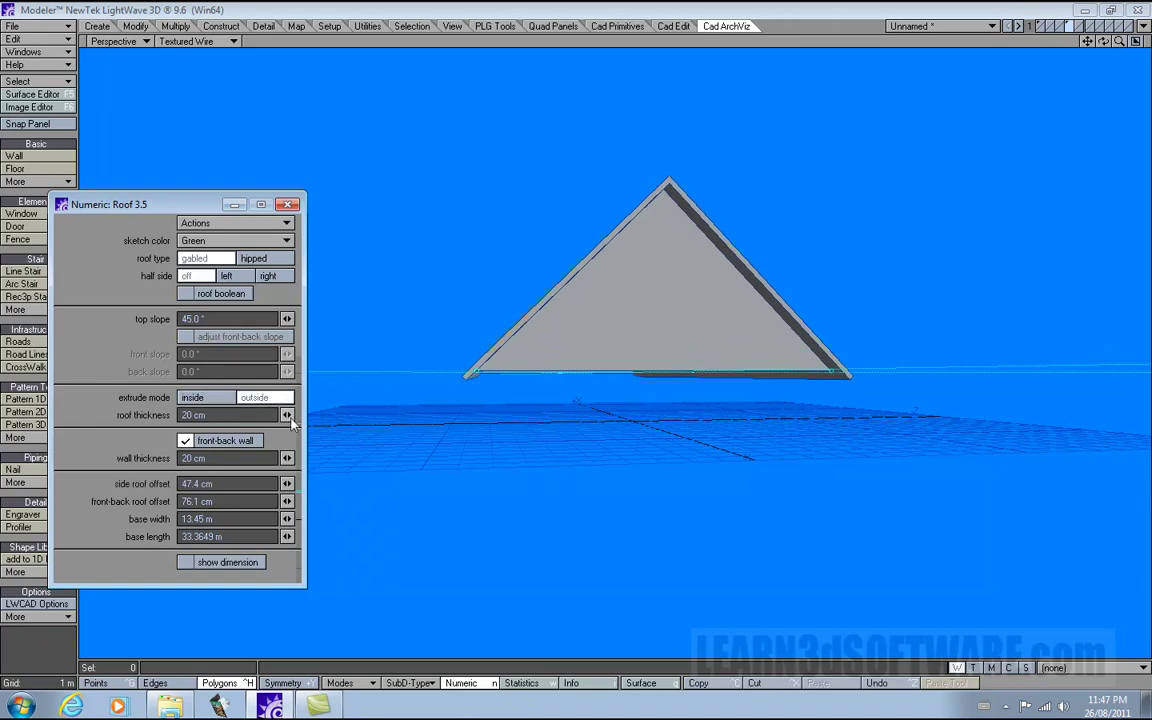
Set the roof thickness to 49.4 cm and the extrude mode to inside.
mouse_move(288, 420)
mouse_down()
mouse_move(325, 420)
mouse_move(289, 420)
mouse_up()
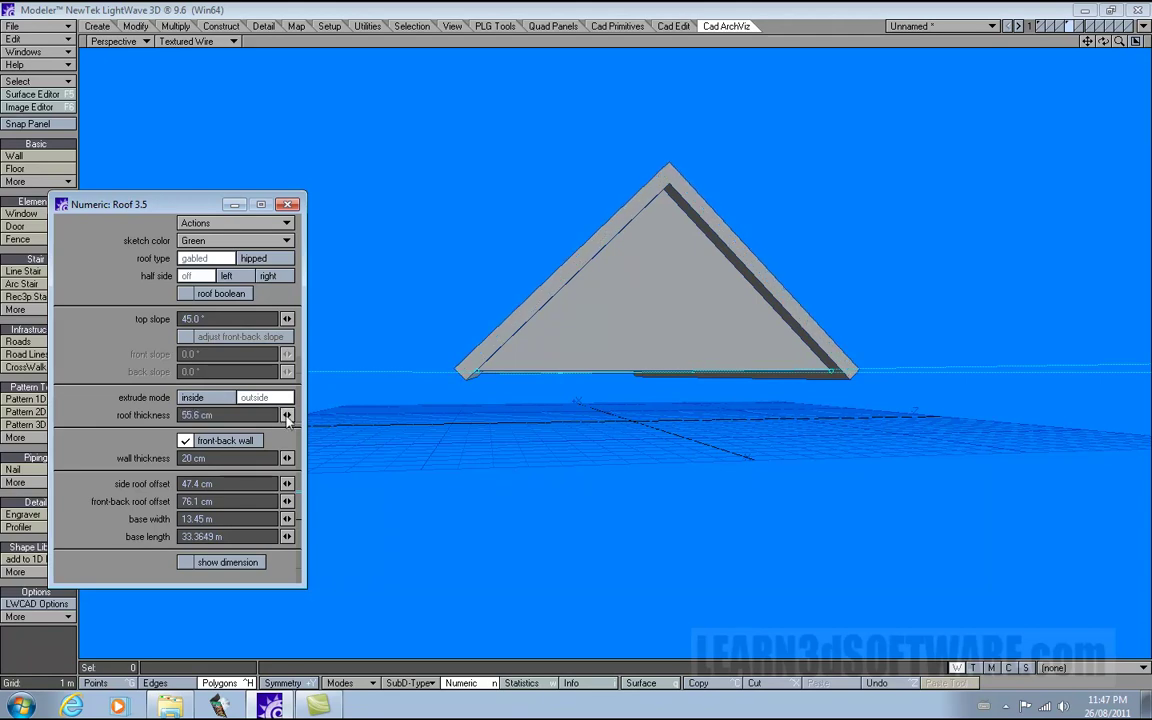
drag(288, 416, 170, 373)
click(208, 400)
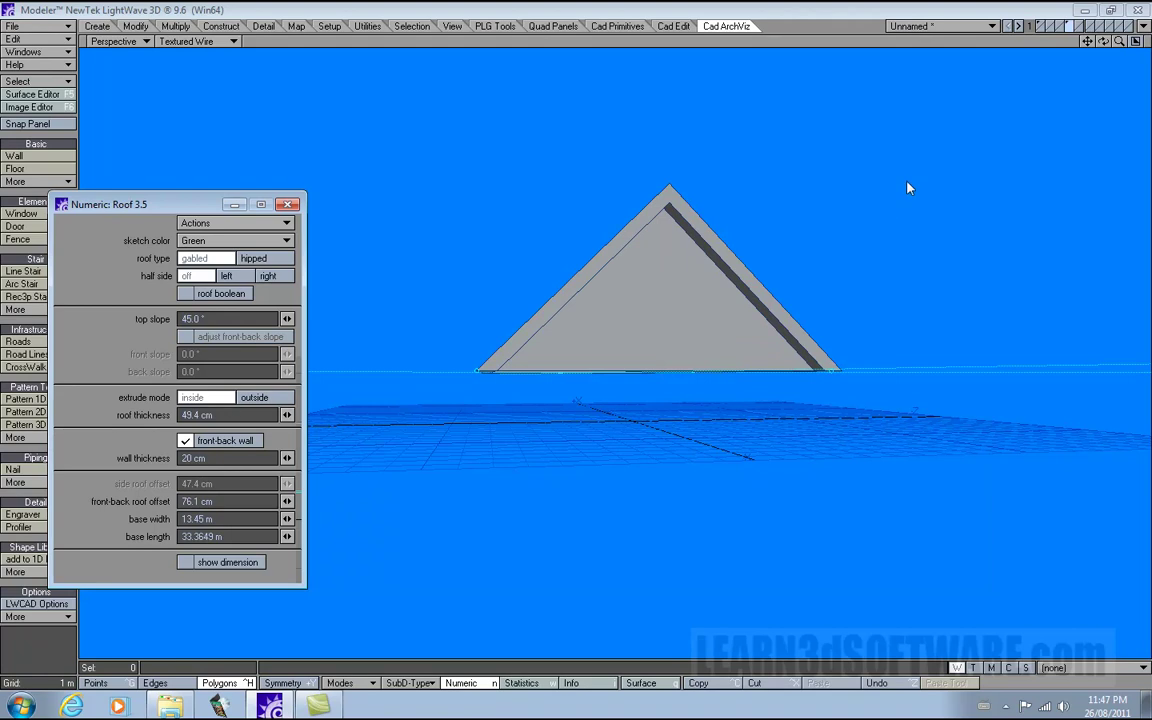
Change the roof type to hipped, examine its underside and set the roof thickness to 63 cm.
drag(1104, 42, 1140, 90)
drag(1045, 60, 994, 39)
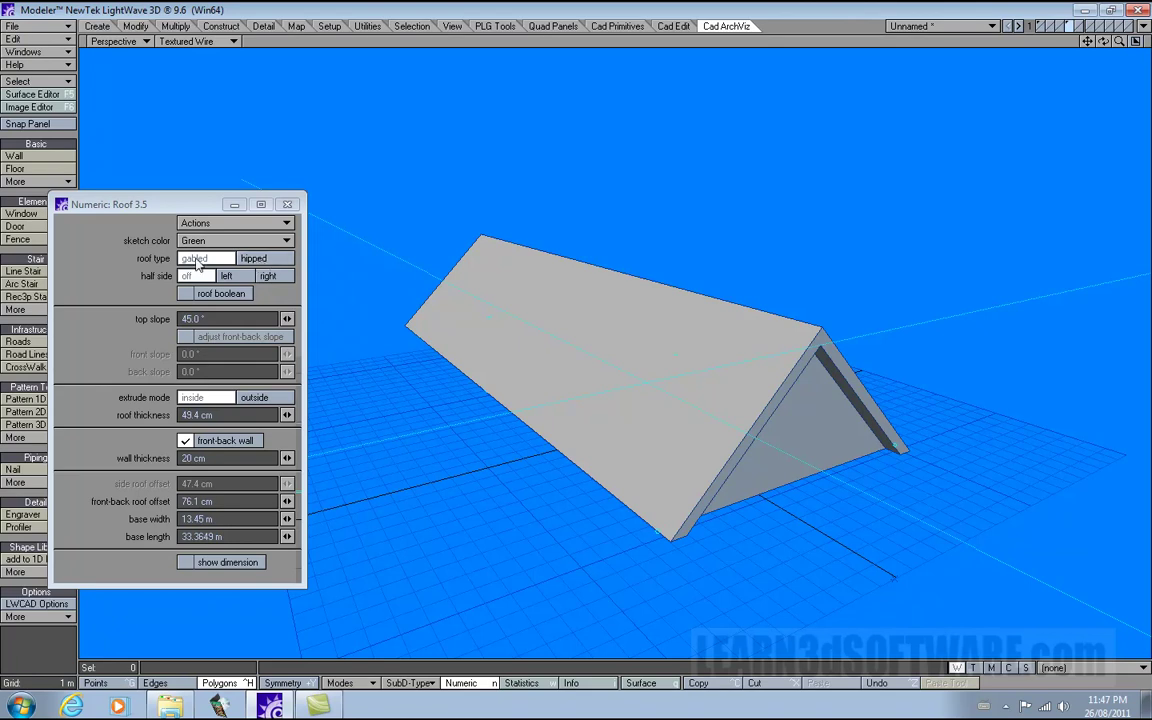
click(251, 259)
drag(1103, 42, 840, 68)
drag(1015, 105, 1060, 81)
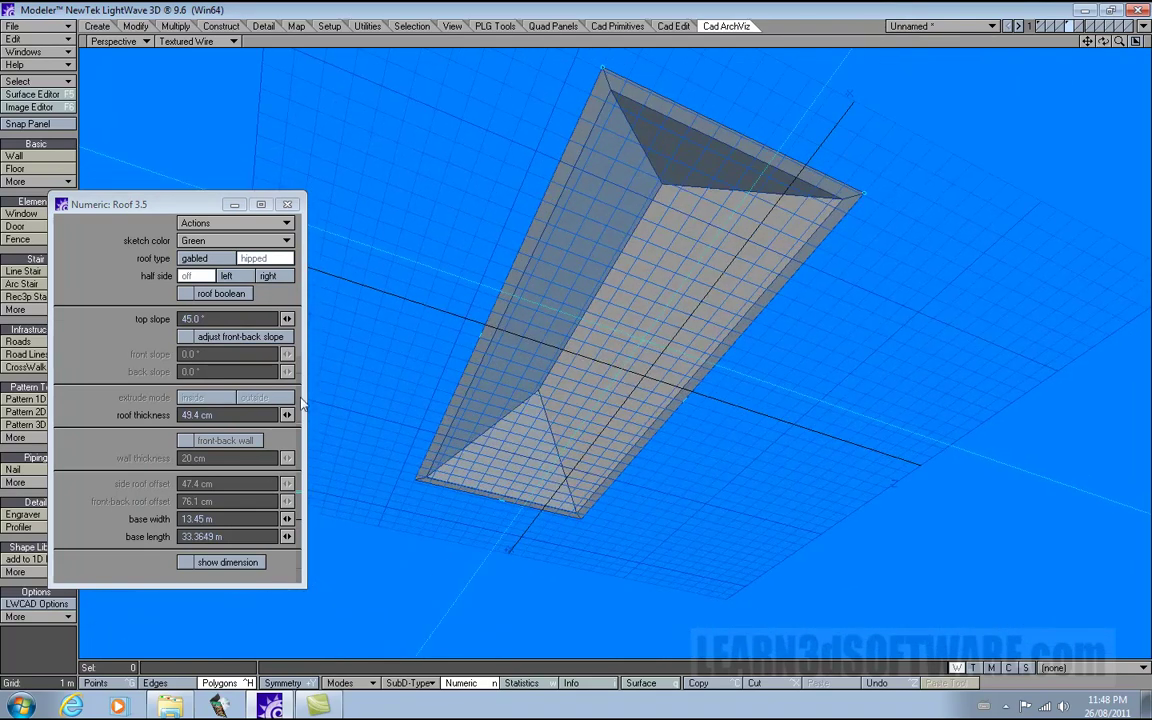
mouse_move(288, 415)
mouse_down()
mouse_move(317, 414)
mouse_move(307, 414)
mouse_up()
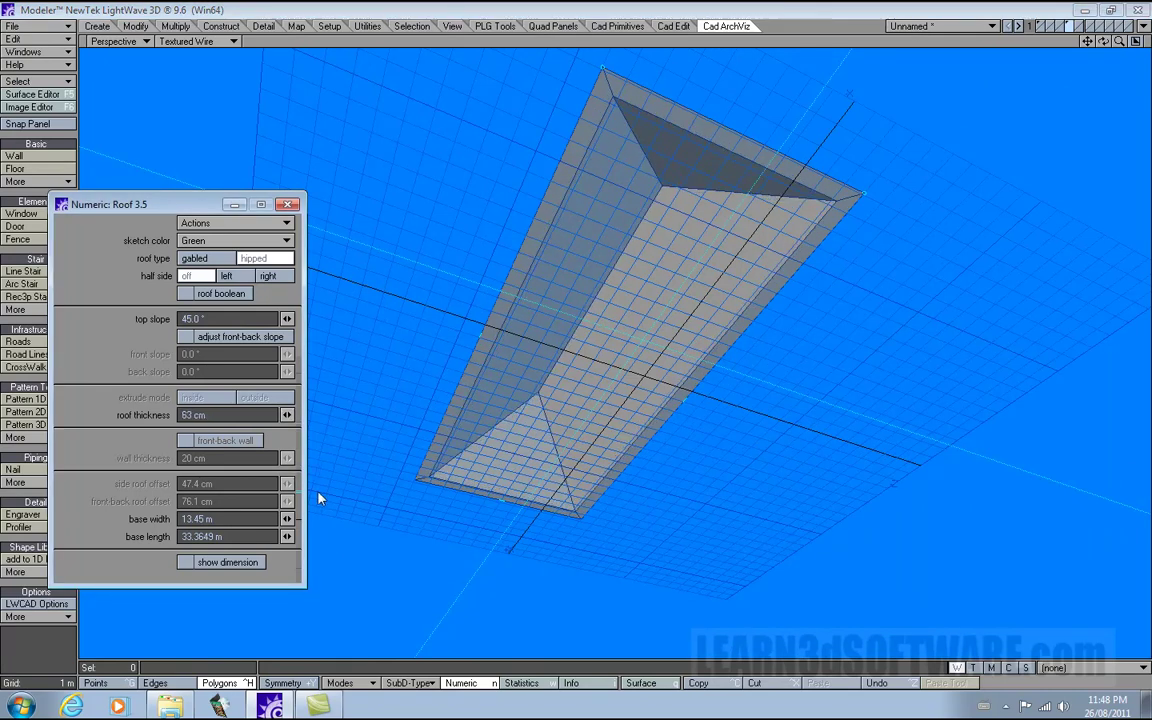
Change the roof type back to gabled.
drag(1104, 43, 1040, 81)
click(219, 260)
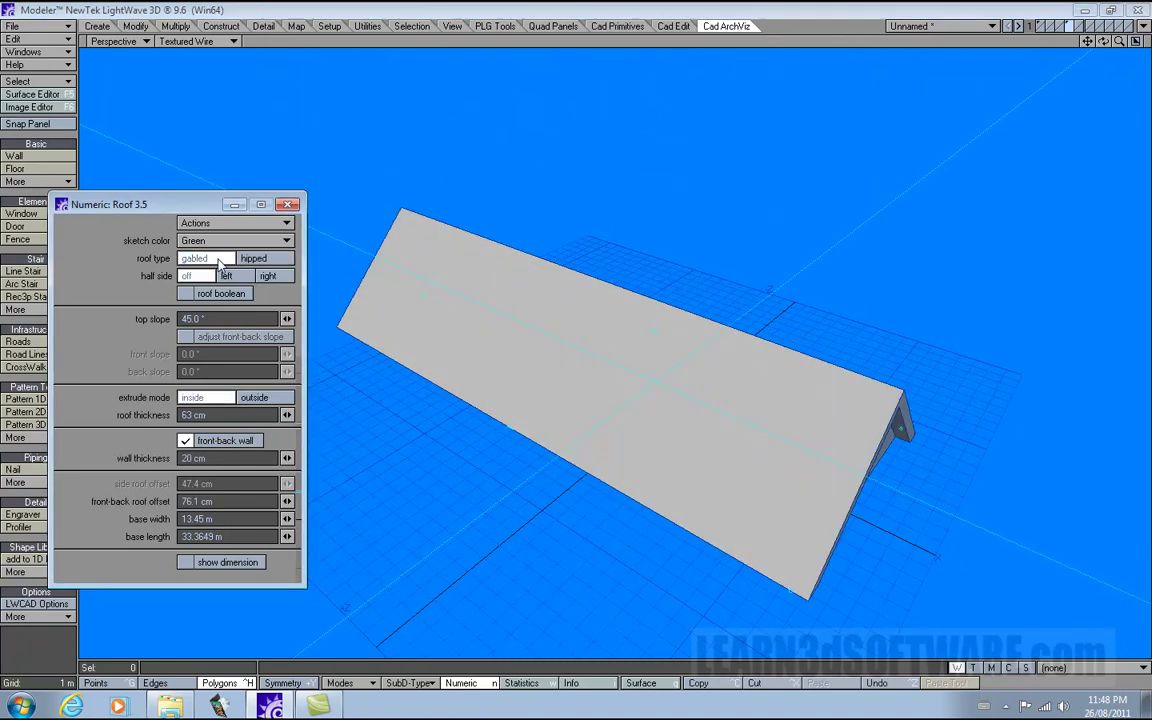
Try the left half-side option on the gabled roof and set half side back to off.
drag(1104, 43, 1049, 20)
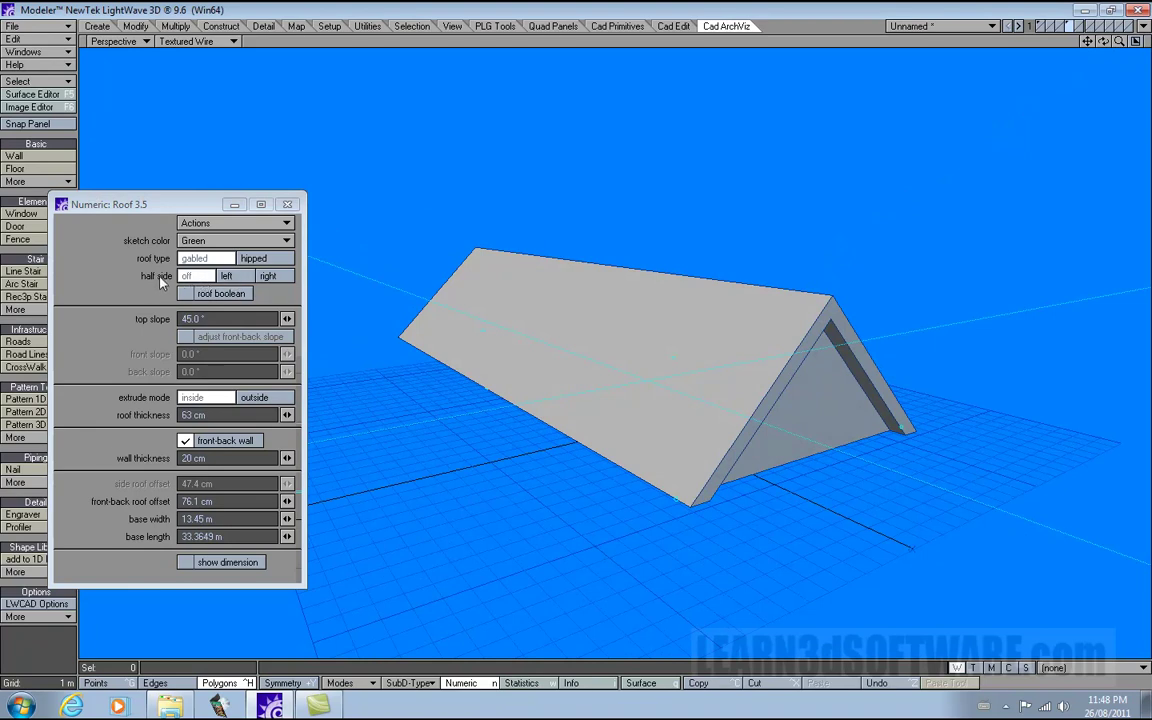
click(233, 279)
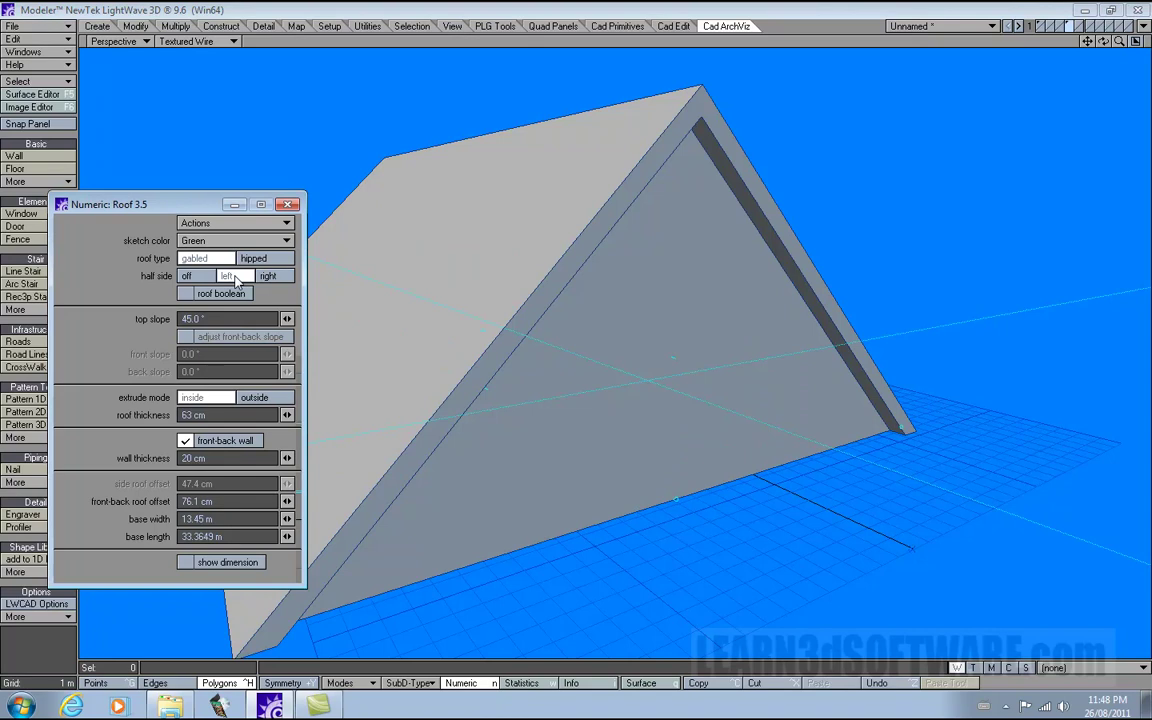
click(190, 276)
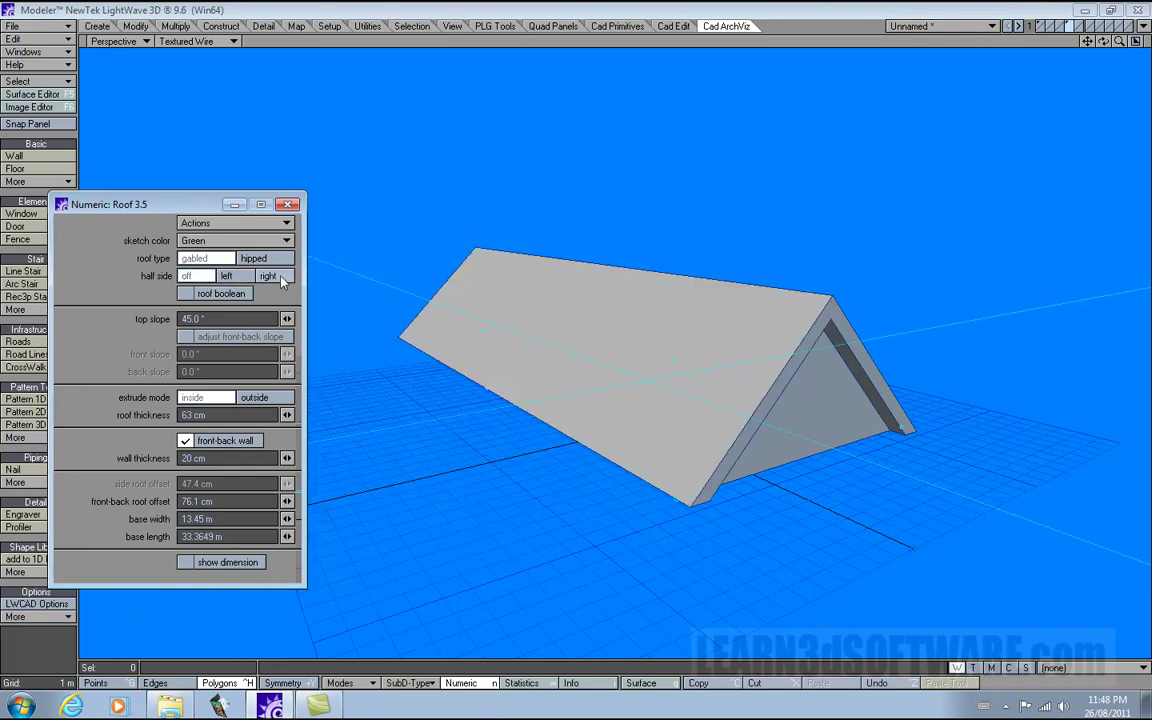
Try the right half-side option, returning half side to off, and set the roof's top slope to 49.8°.
click(282, 279)
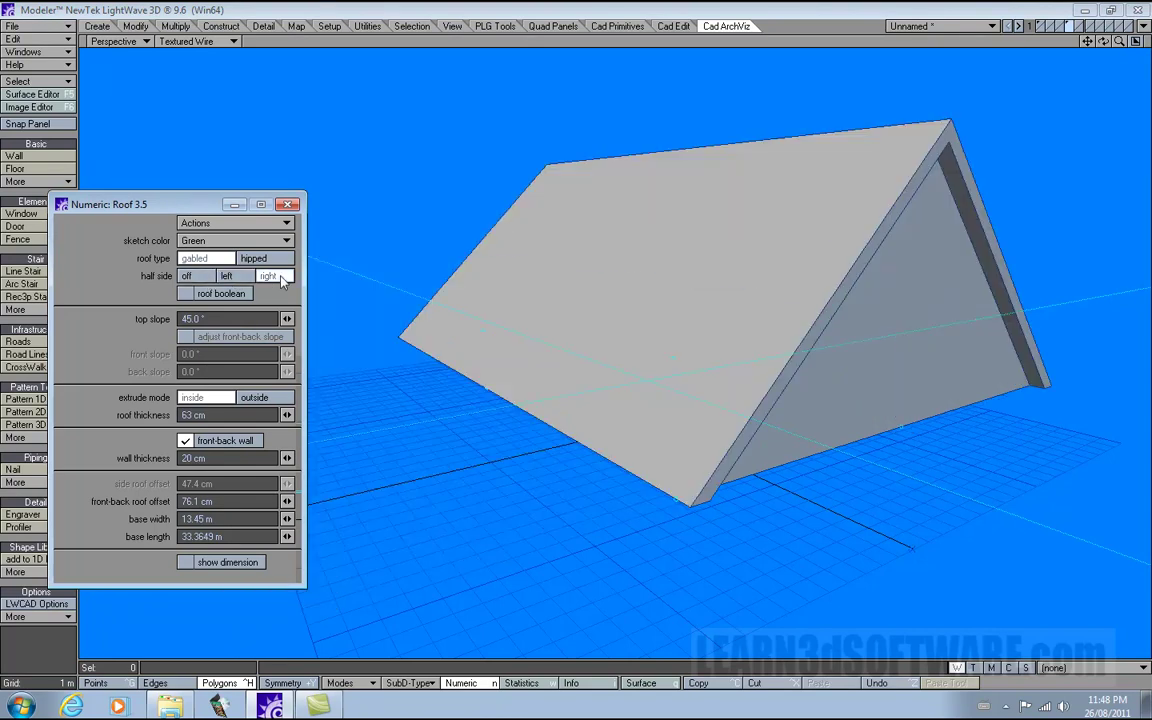
click(190, 276)
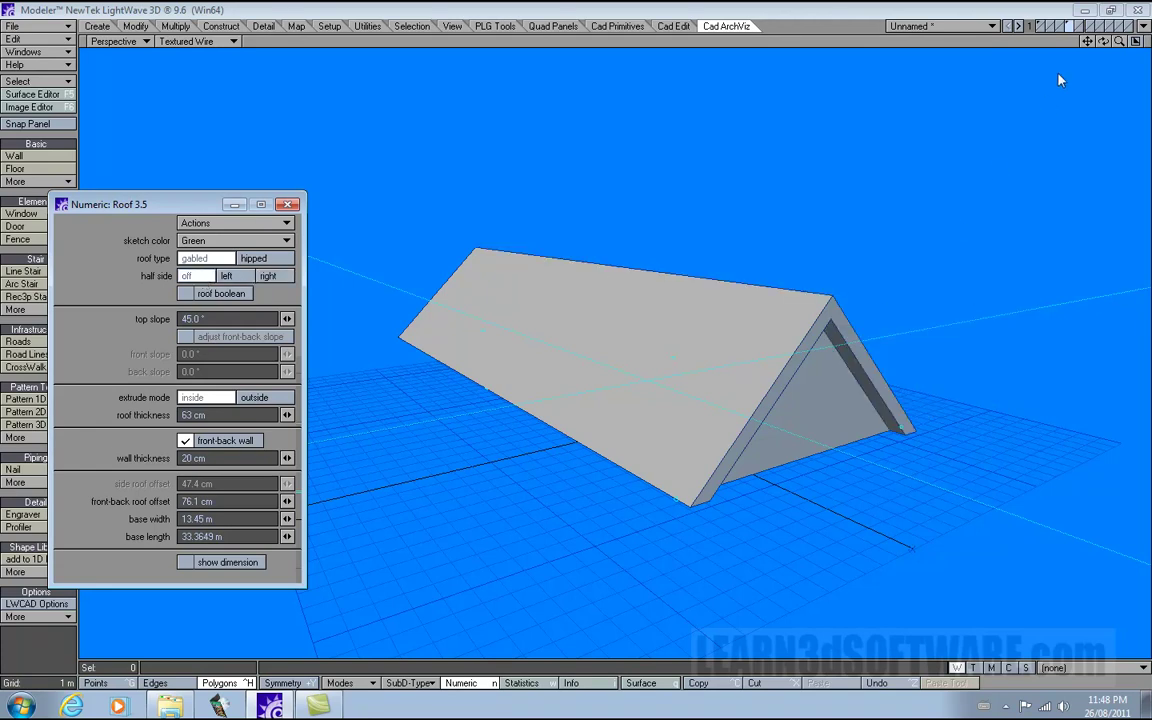
drag(1103, 41, 1070, 42)
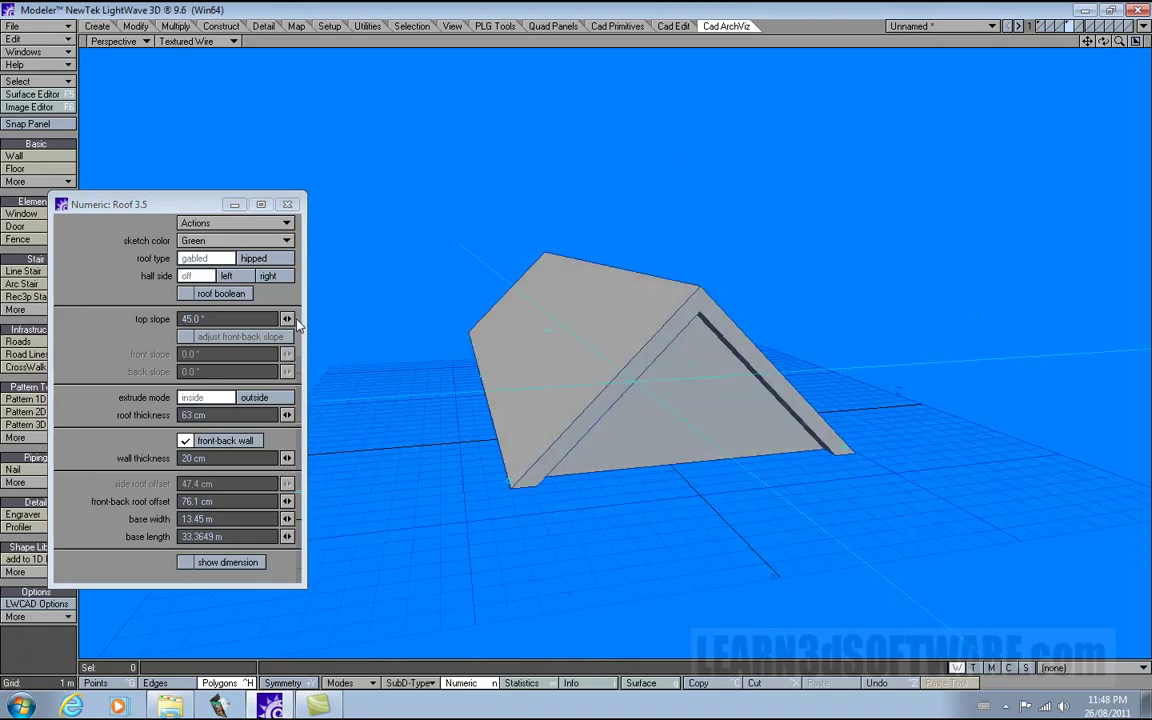
mouse_move(287, 319)
mouse_down()
mouse_move(300, 319)
mouse_move(261, 318)
mouse_move(337, 318)
mouse_move(285, 318)
mouse_move(299, 318)
mouse_up()
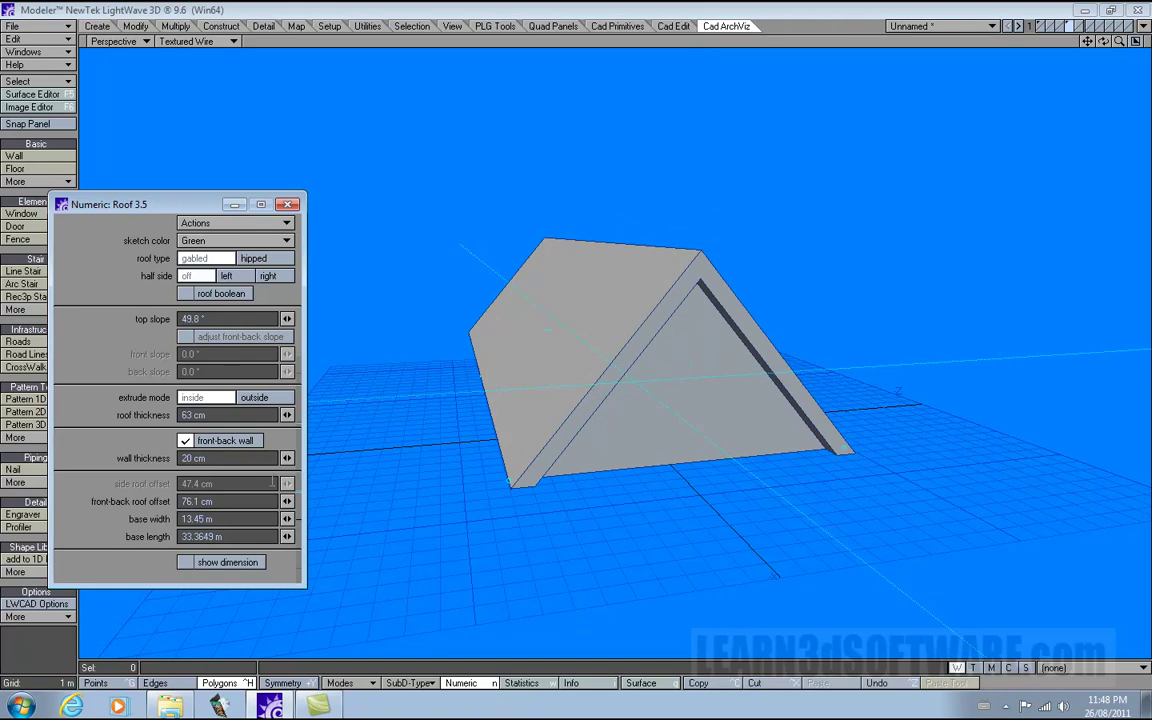
Compare the gabled roof's open and closed ends by switching the front-back wall off and on, leaving it enabled.
click(200, 444)
mouse_move(1104, 42)
mouse_down()
mouse_move(1048, 44)
mouse_move(1138, 44)
mouse_move(1092, 44)
mouse_up()
drag(890, 43, 1013, 139)
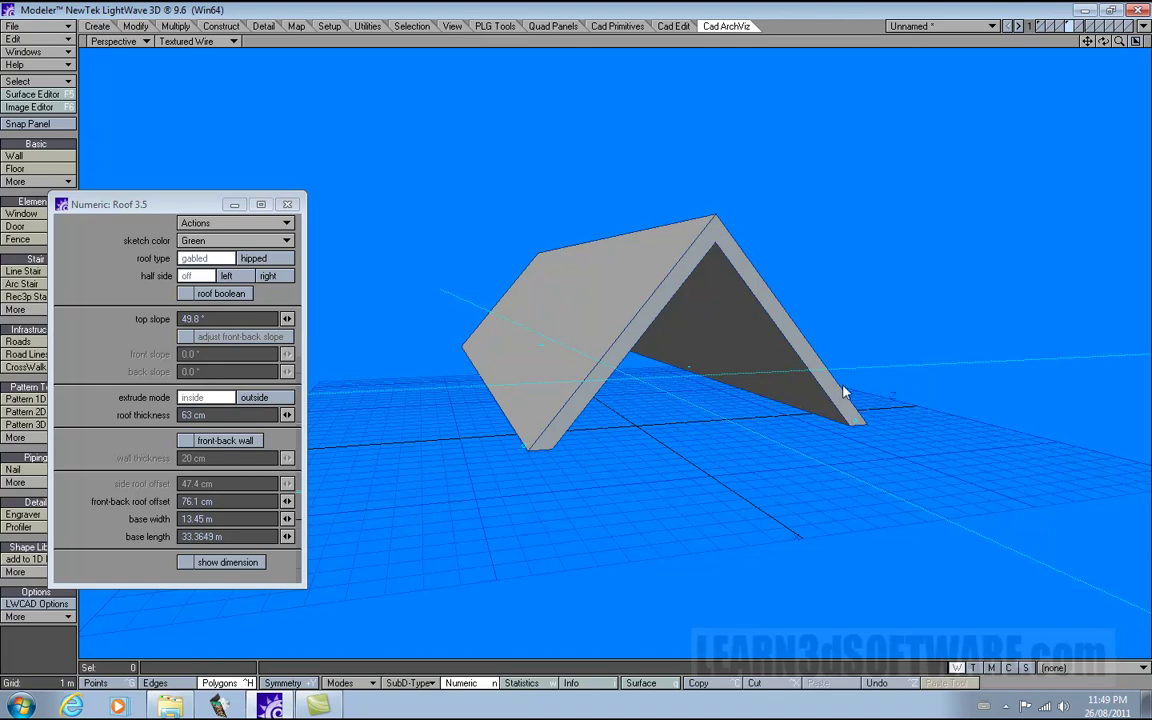
click(190, 442)
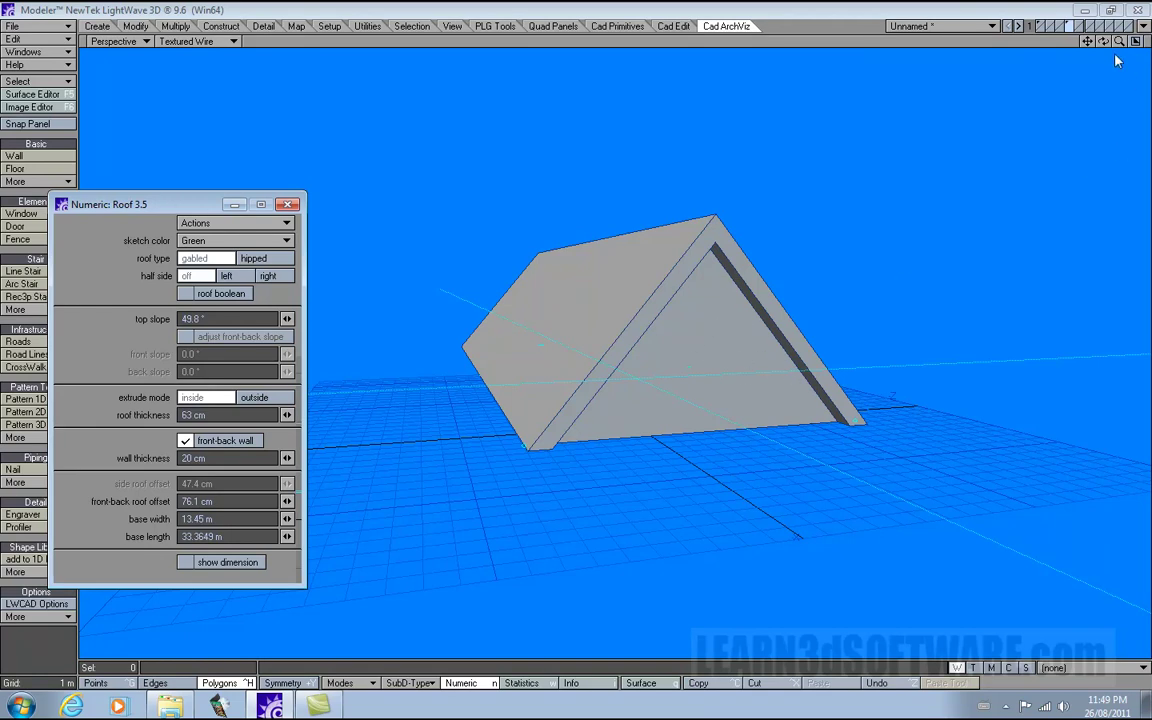
drag(1104, 42, 1050, 82)
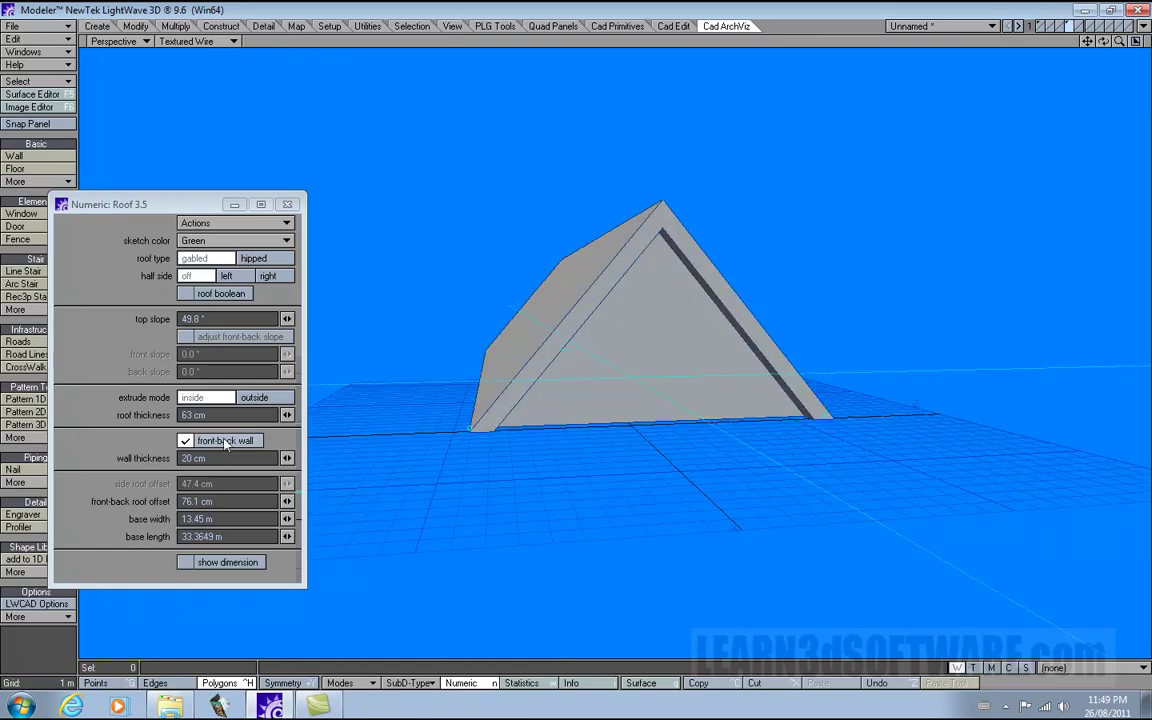
click(186, 442)
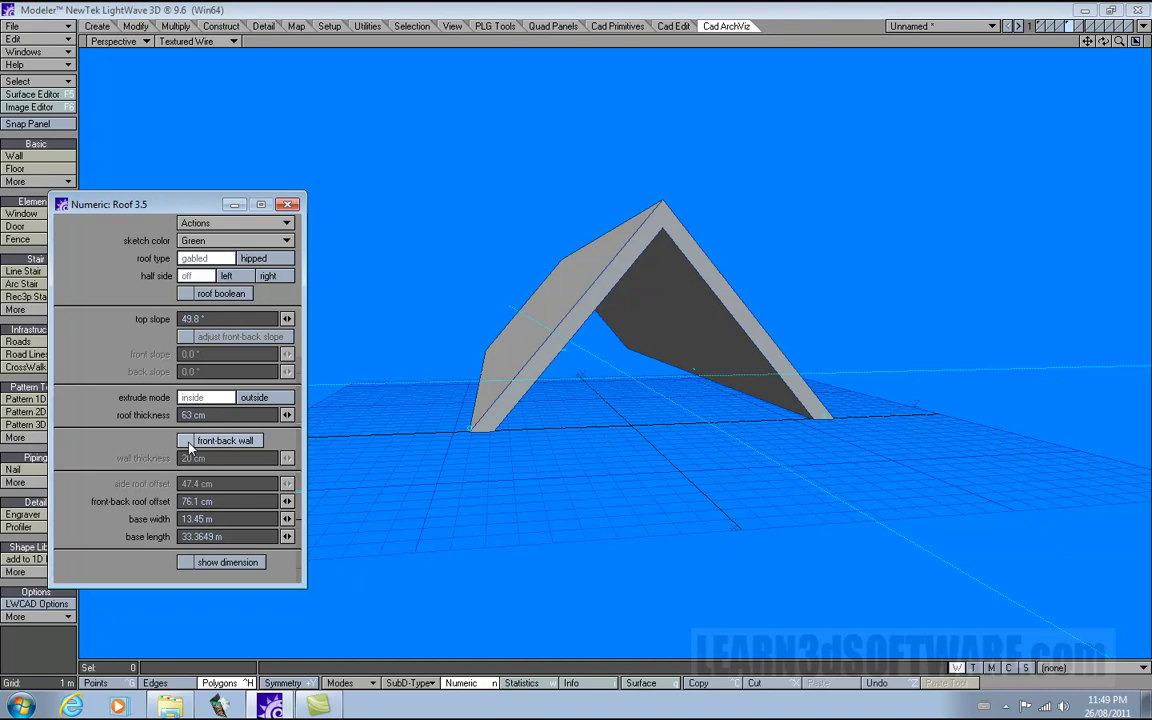
click(186, 442)
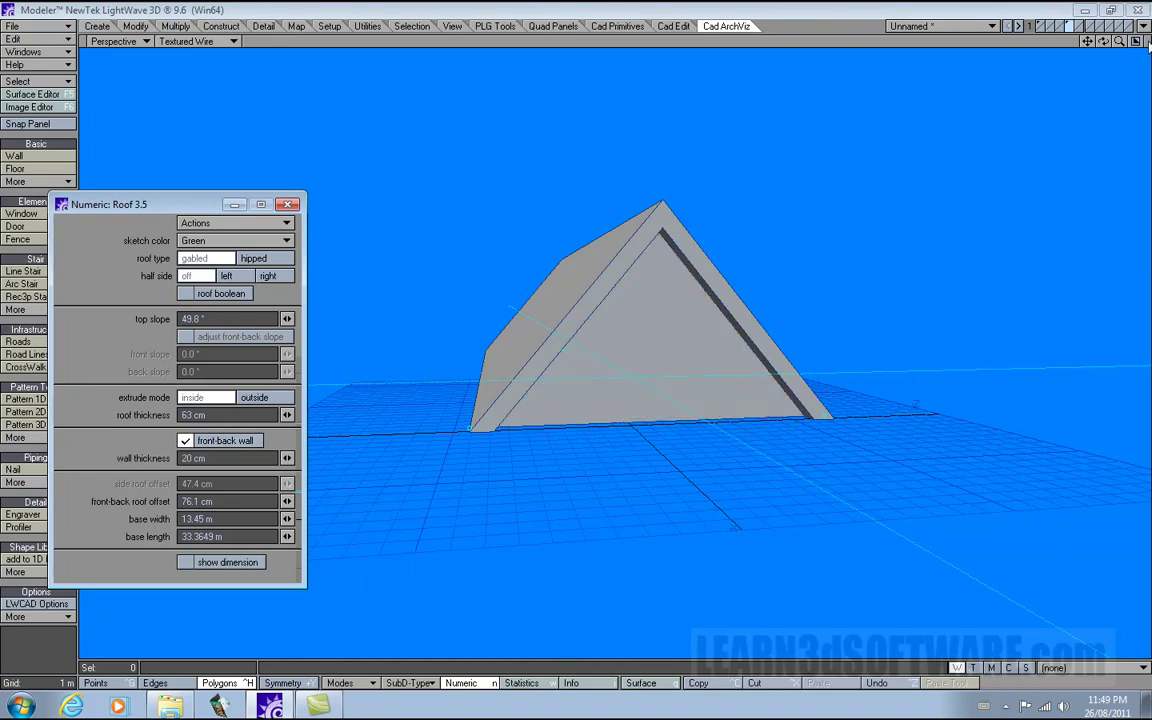
drag(1119, 42, 1148, 42)
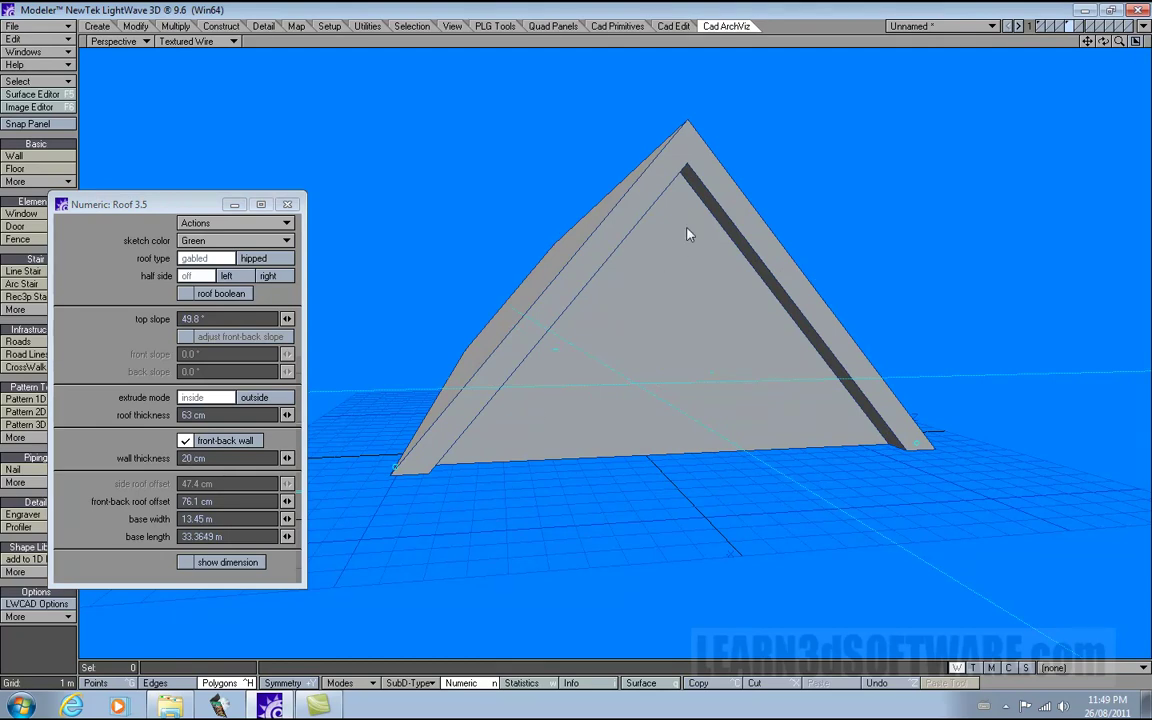
click(185, 440)
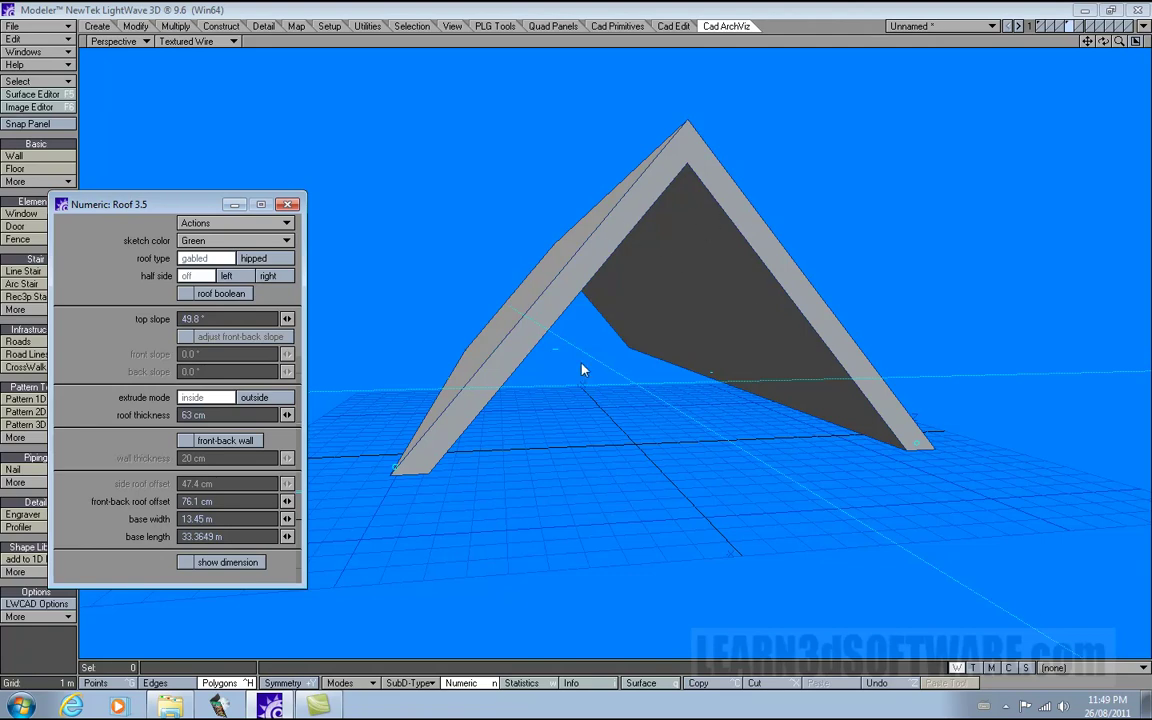
click(185, 441)
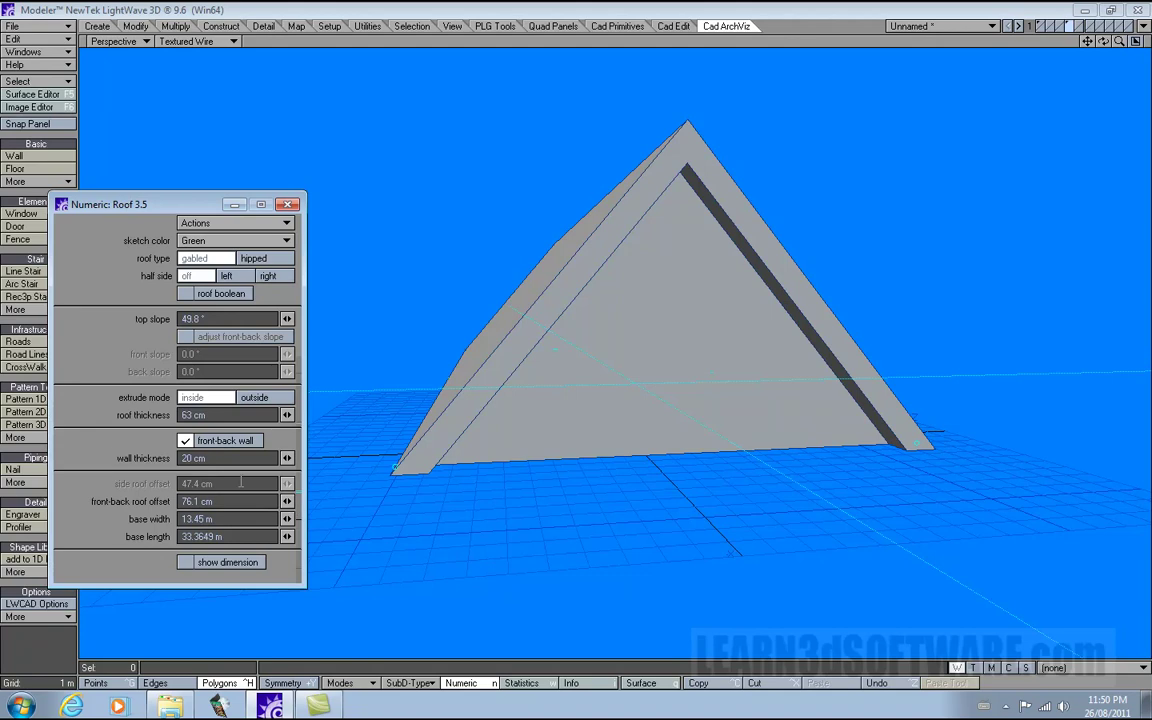
Set the front-back roof offset to 1.03 m and try to edit the side roof offset in inside extrude mode.
drag(287, 501, 325, 501)
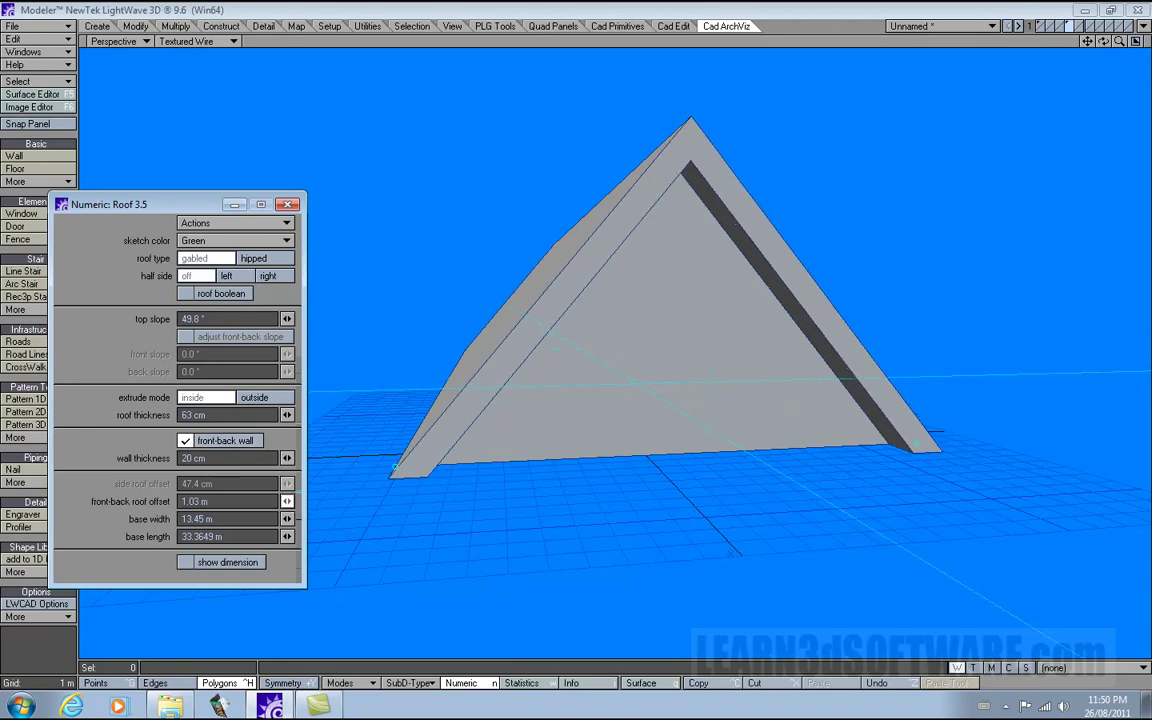
click(281, 400)
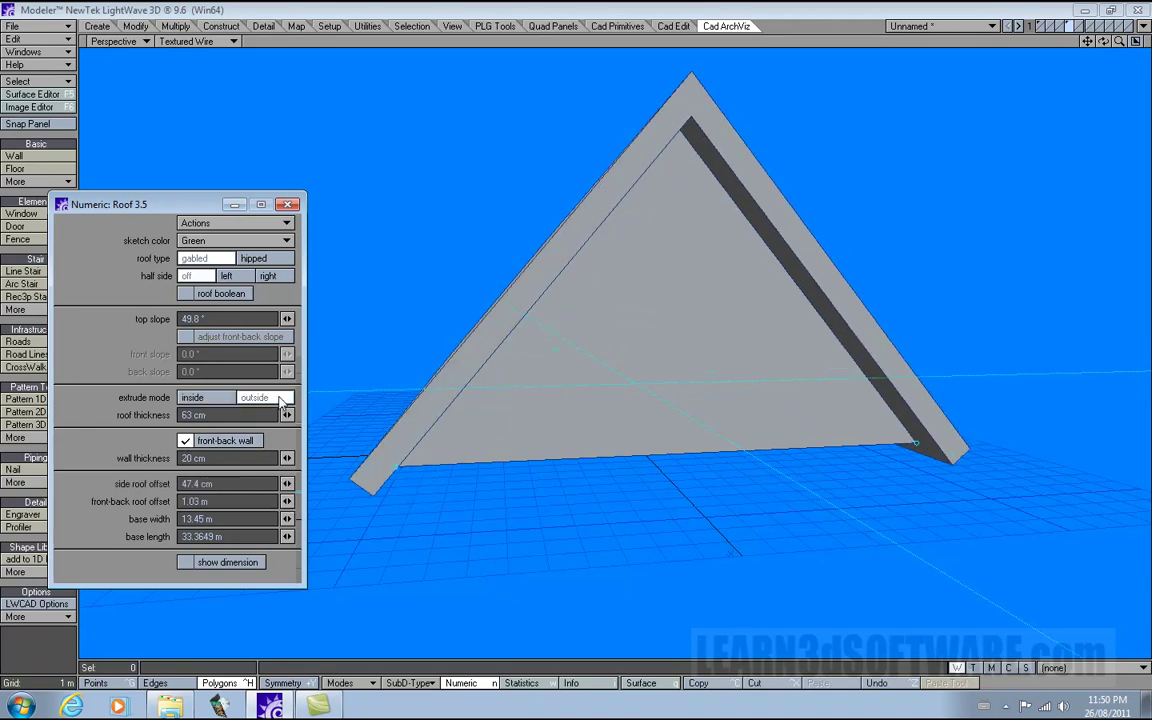
click(206, 398)
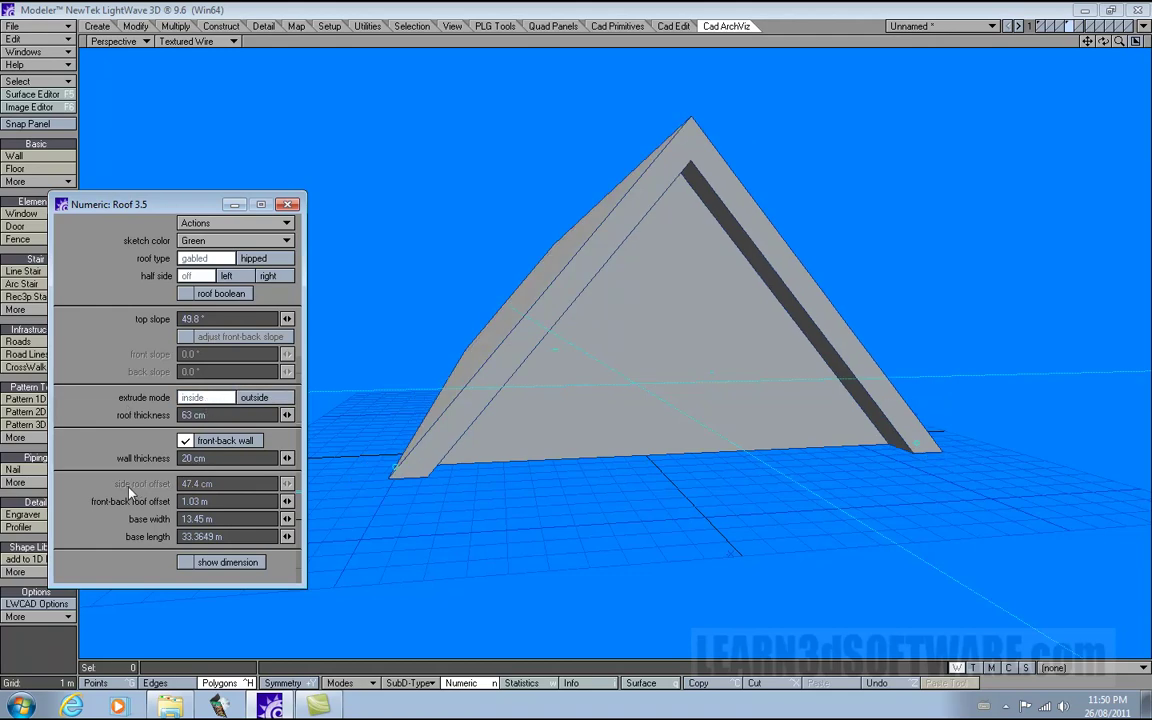
click(219, 484)
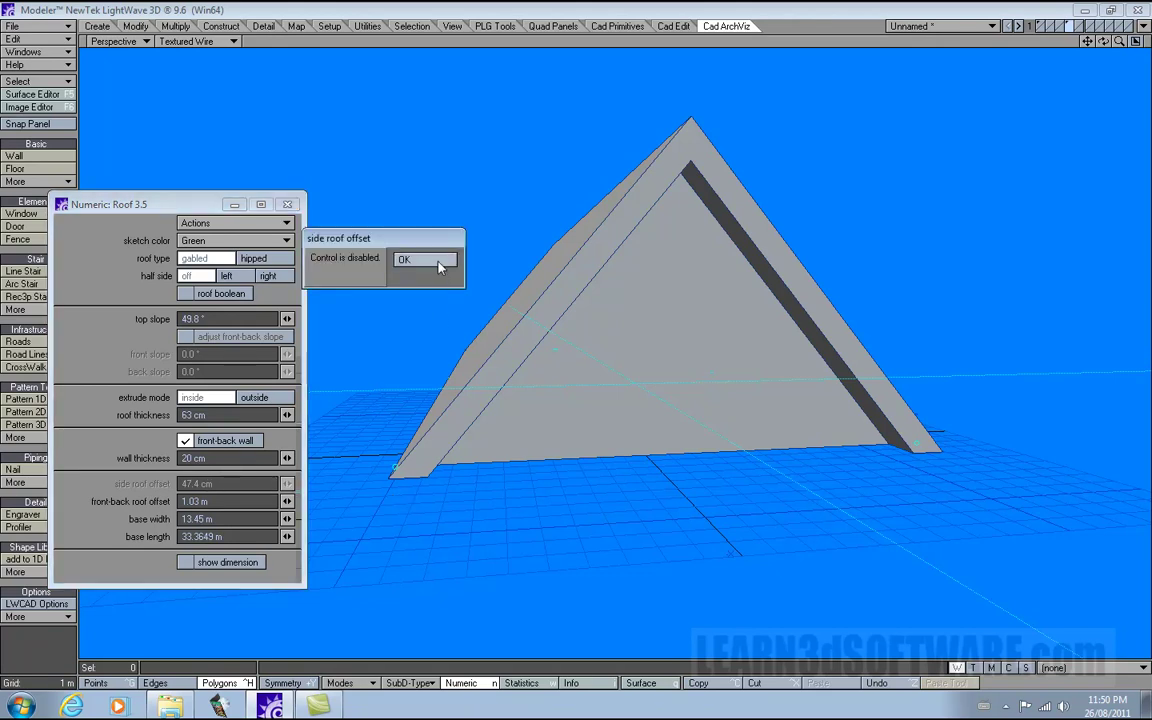
click(438, 263)
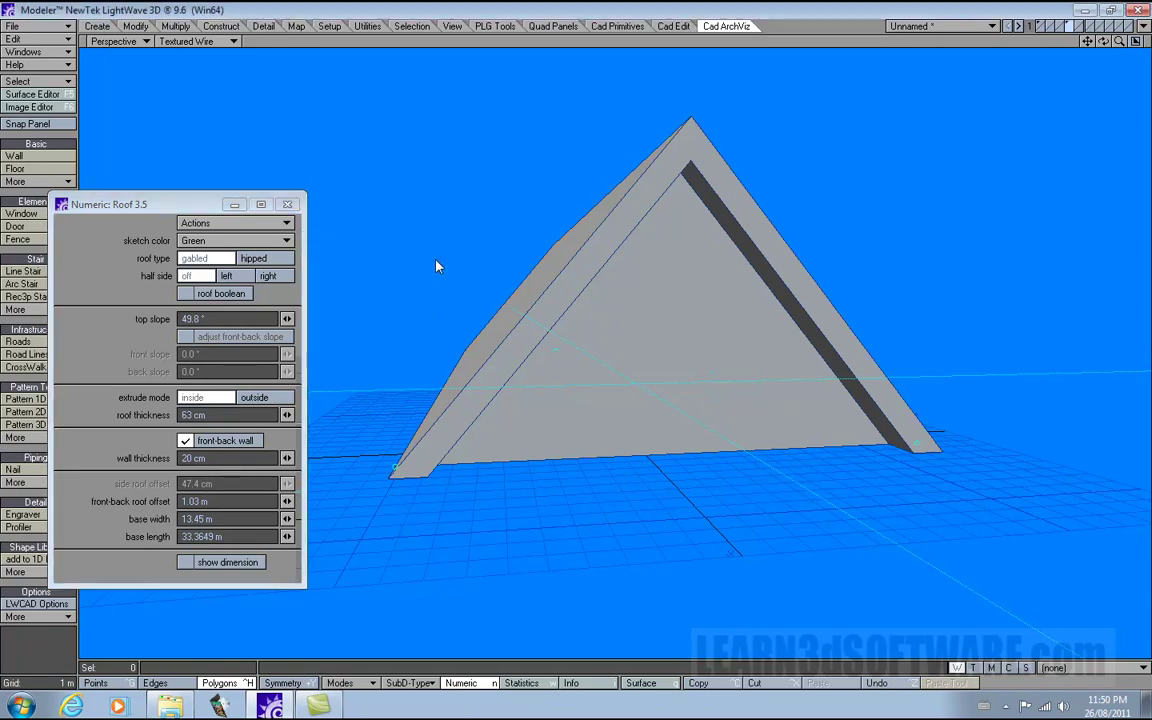
Set the extrude mode to outside, with a side roof offset of 48.6 cm and a front-back roof offset of 1.07 m.
click(255, 398)
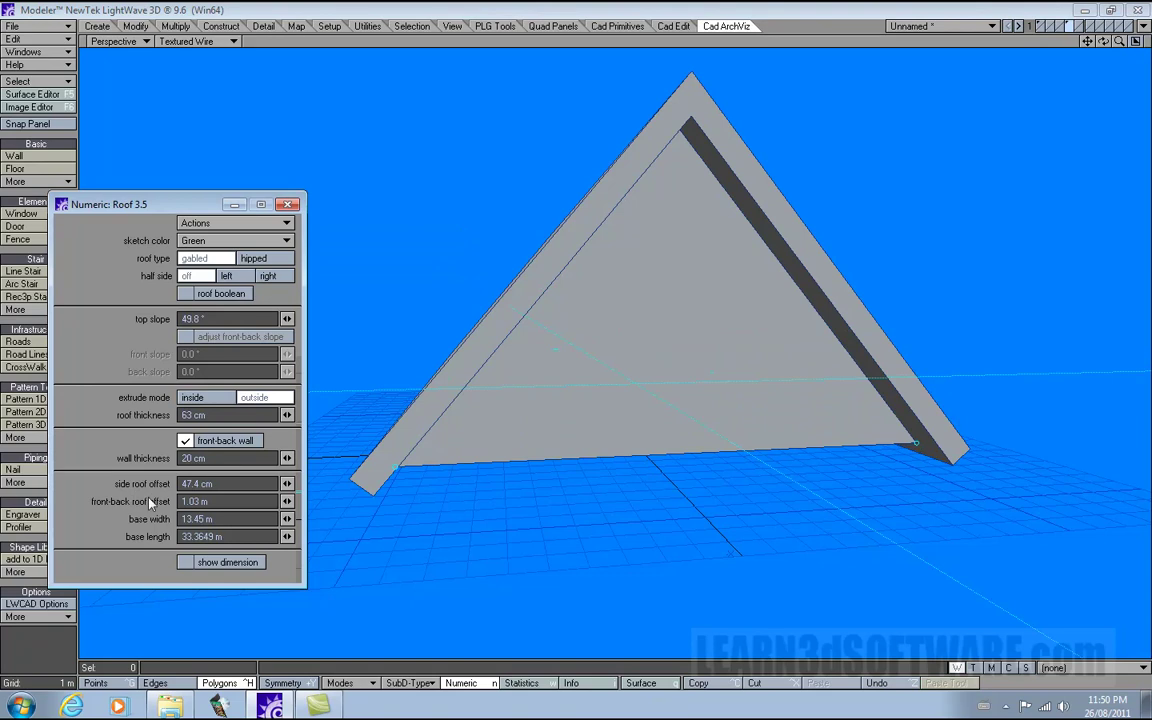
drag(288, 485, 324, 502)
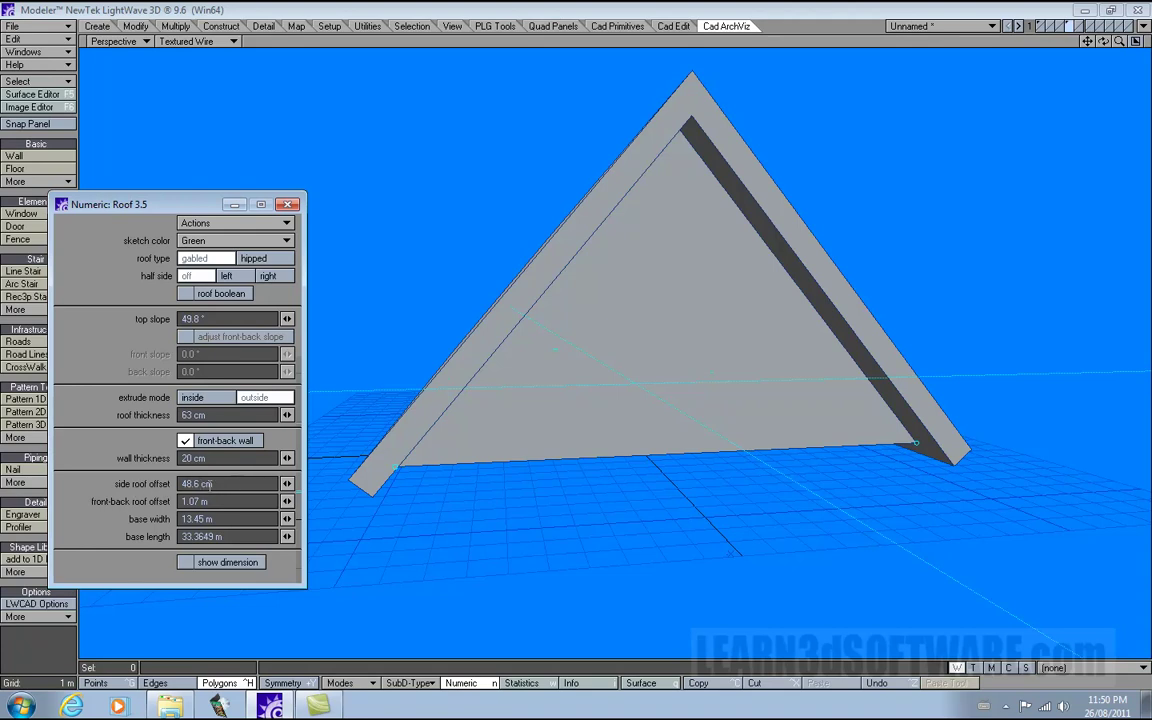
click(214, 398)
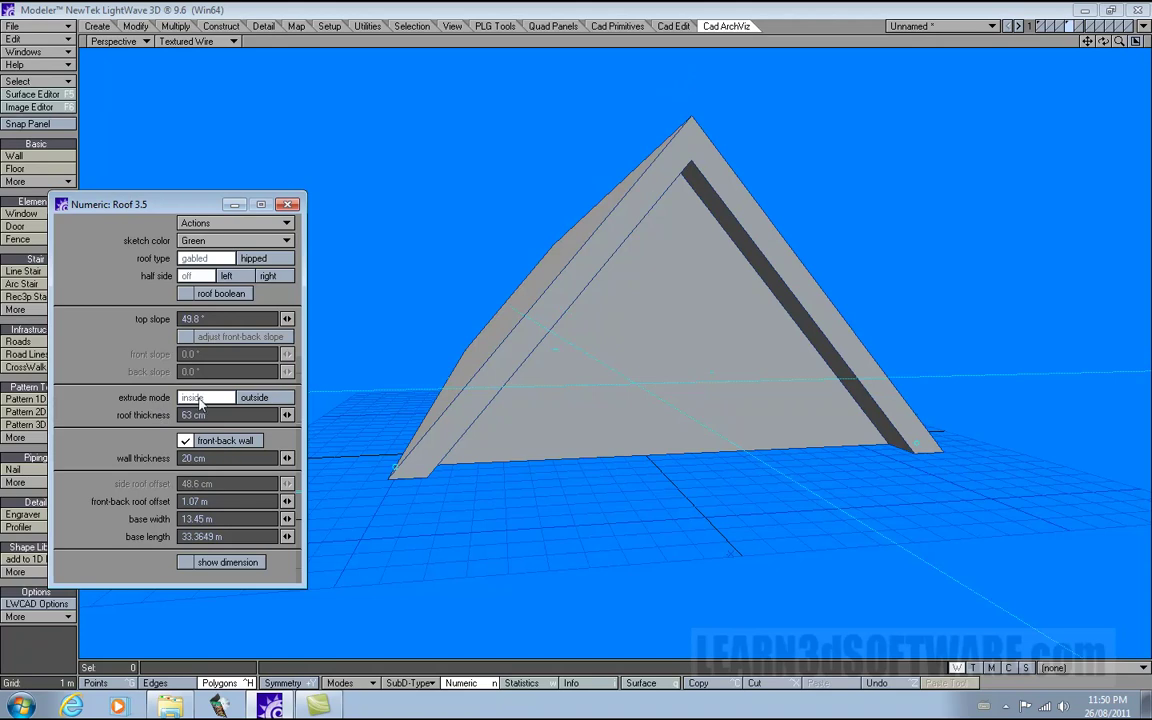
click(263, 399)
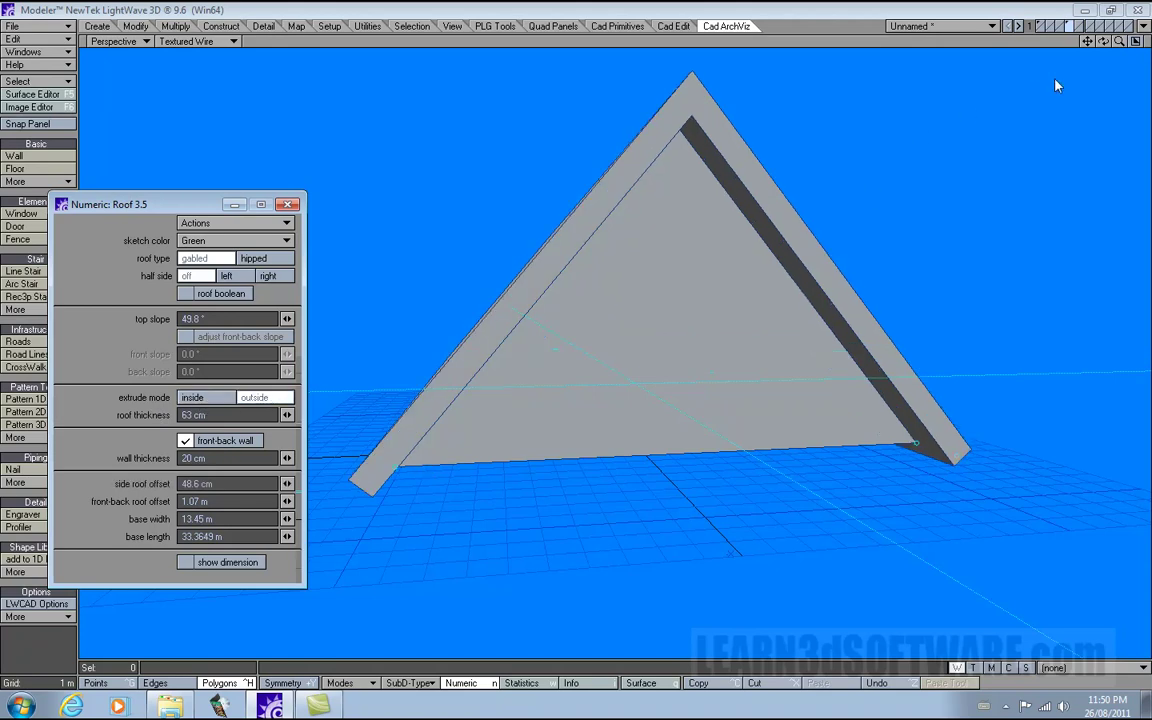
Set the roof's base width to 22.5 m and its base length to 35.8 m.
drag(1119, 44, 1150, 68)
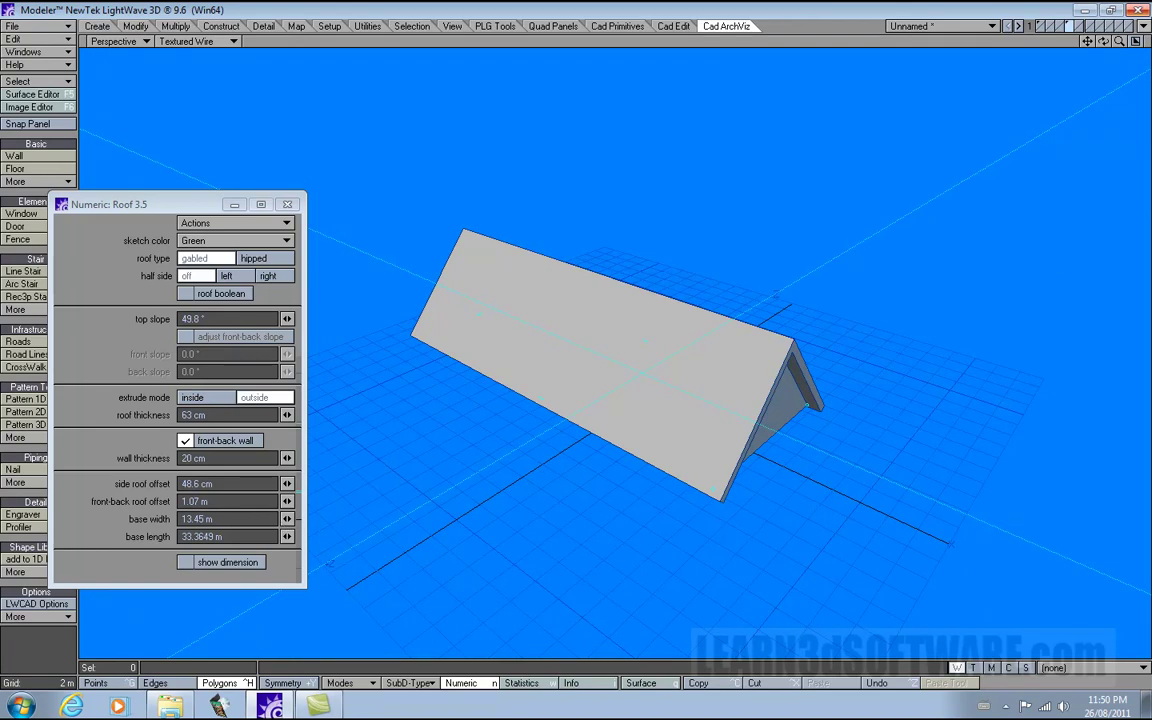
drag(1105, 41, 1125, 62)
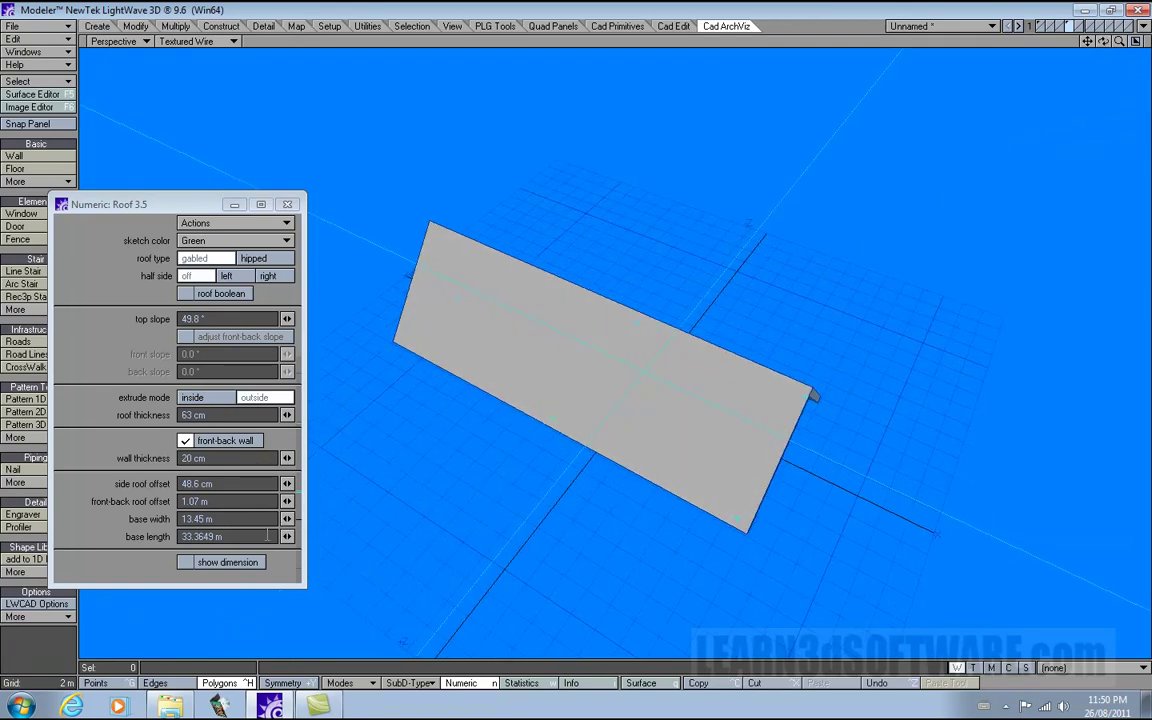
drag(288, 521, 307, 521)
mouse_move(1104, 41)
mouse_down()
mouse_move(1082, 18)
mouse_move(1108, 37)
mouse_up()
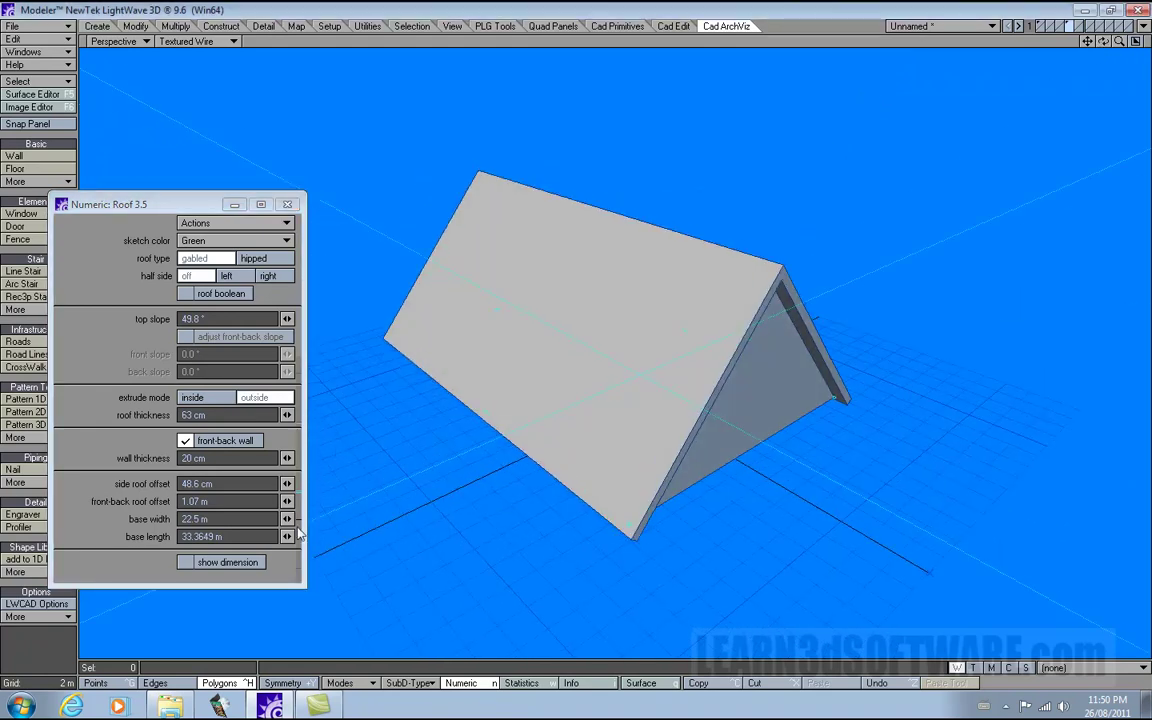
mouse_move(289, 539)
mouse_down()
mouse_move(264, 539)
mouse_move(298, 539)
mouse_move(277, 536)
mouse_move(289, 536)
mouse_up()
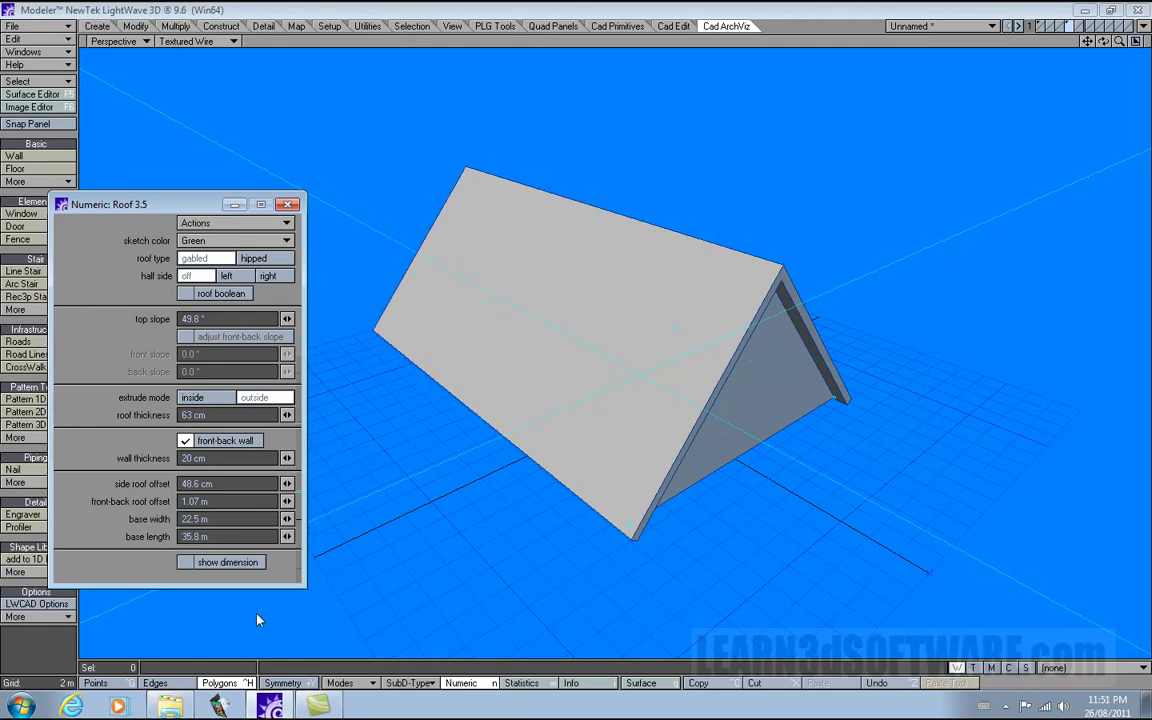
Change the roof type to hipped and set its top slope to 39.8°.
click(254, 258)
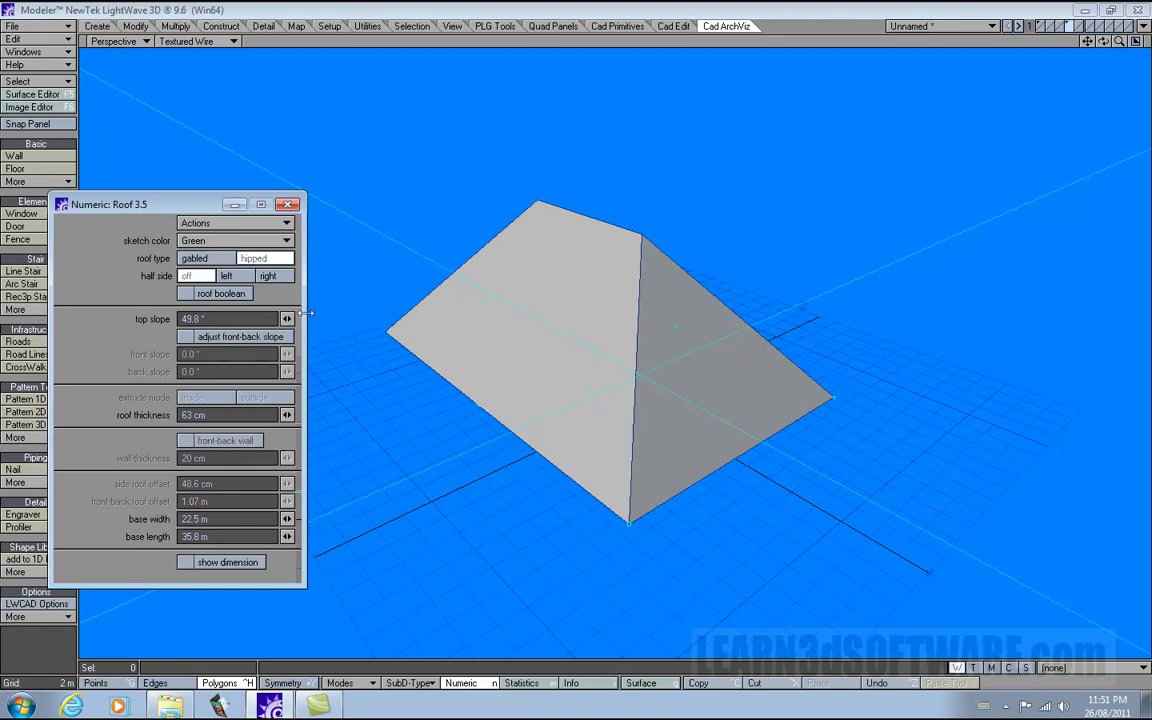
drag(288, 319, 278, 319)
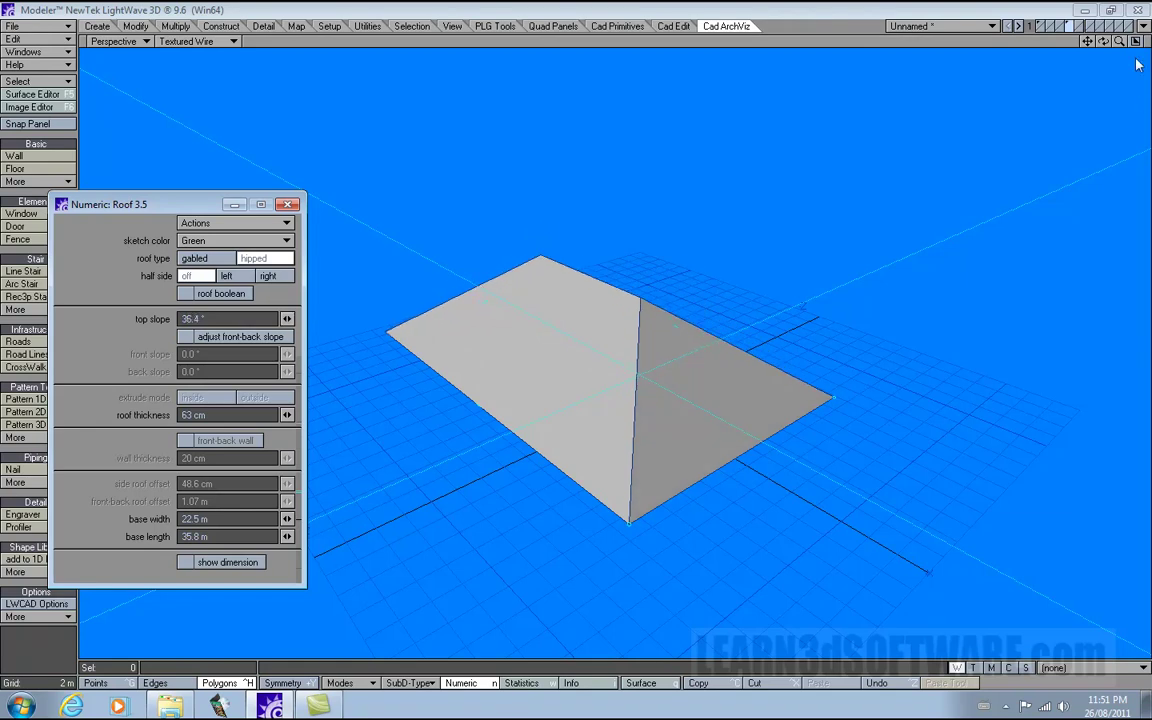
drag(1103, 41, 1065, 13)
drag(288, 319, 287, 322)
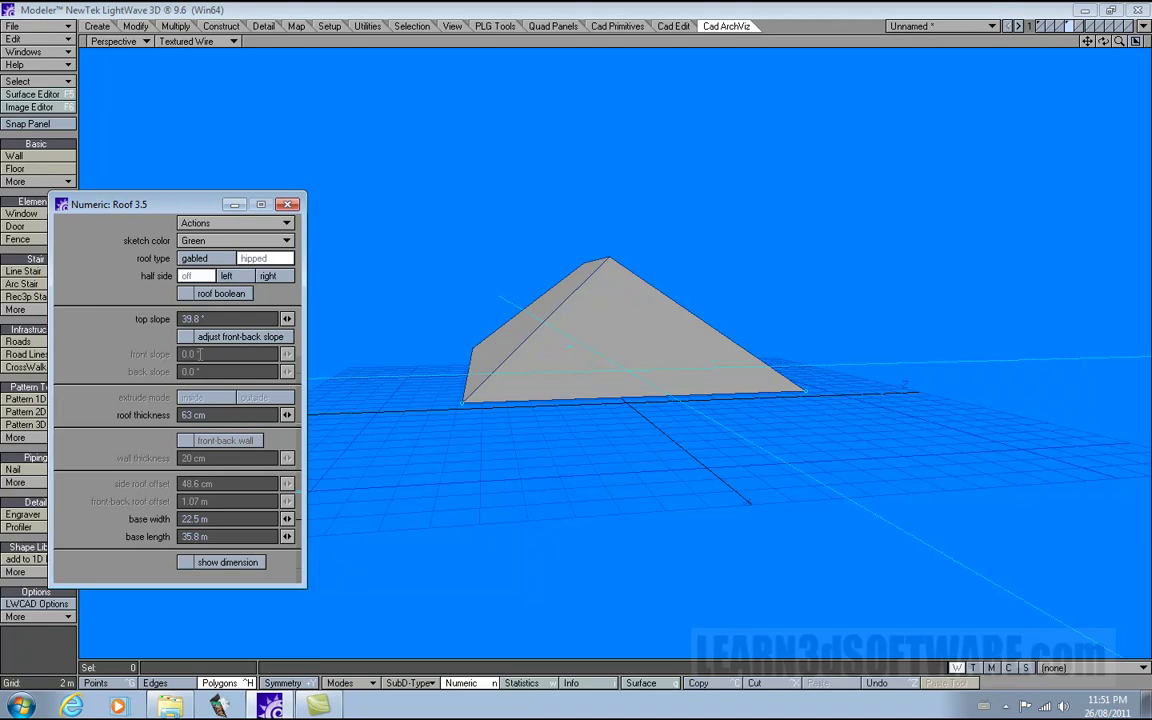
Enable separate front-back slope adjustment and set the front slope to 53.4° and the back slope to 44.6°.
click(186, 337)
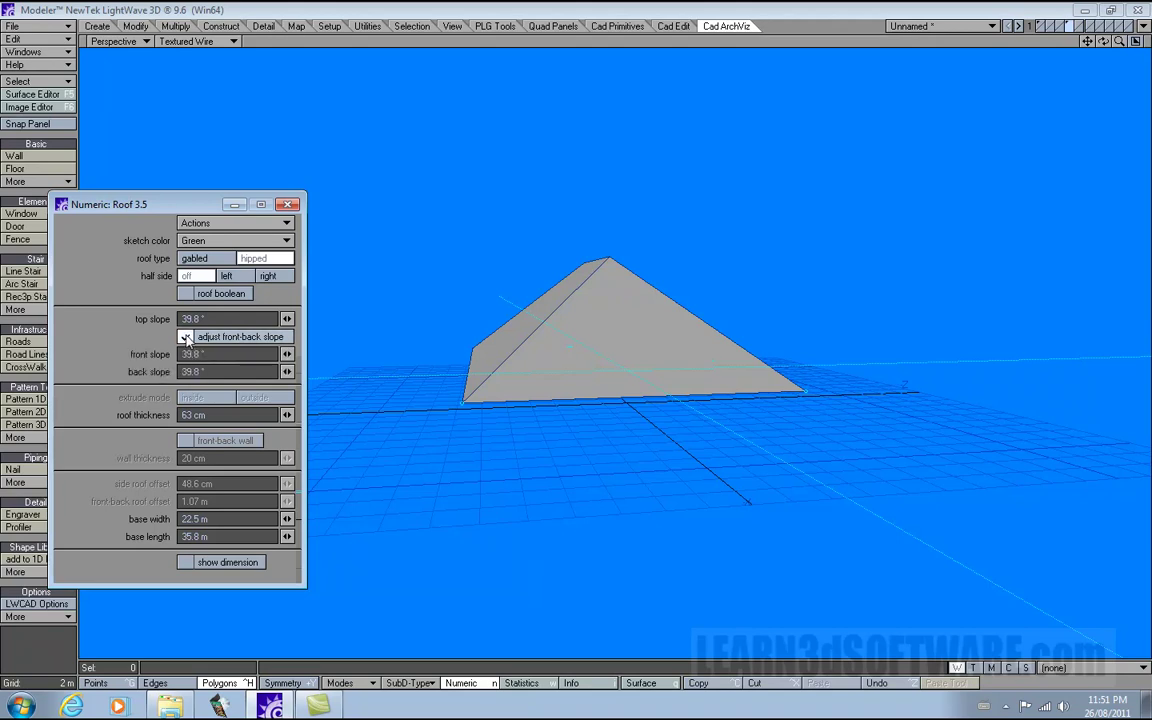
click(1103, 41)
drag(1103, 41, 840, 135)
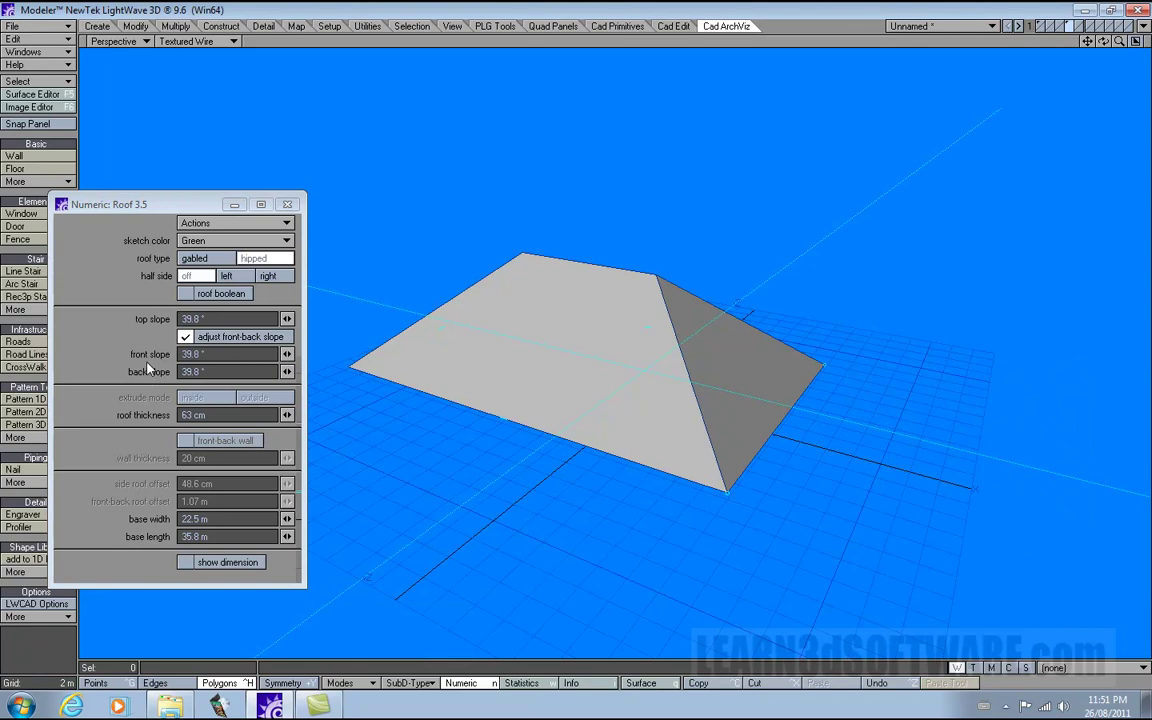
drag(287, 354, 722, 338)
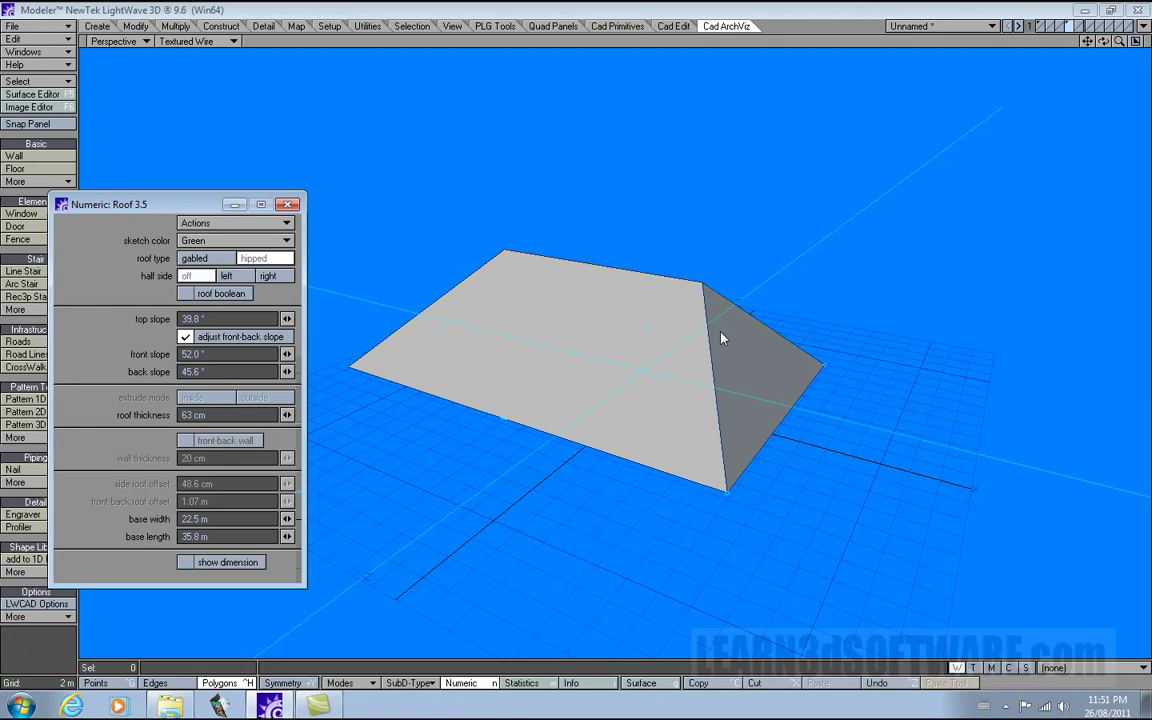
drag(287, 354, 375, 372)
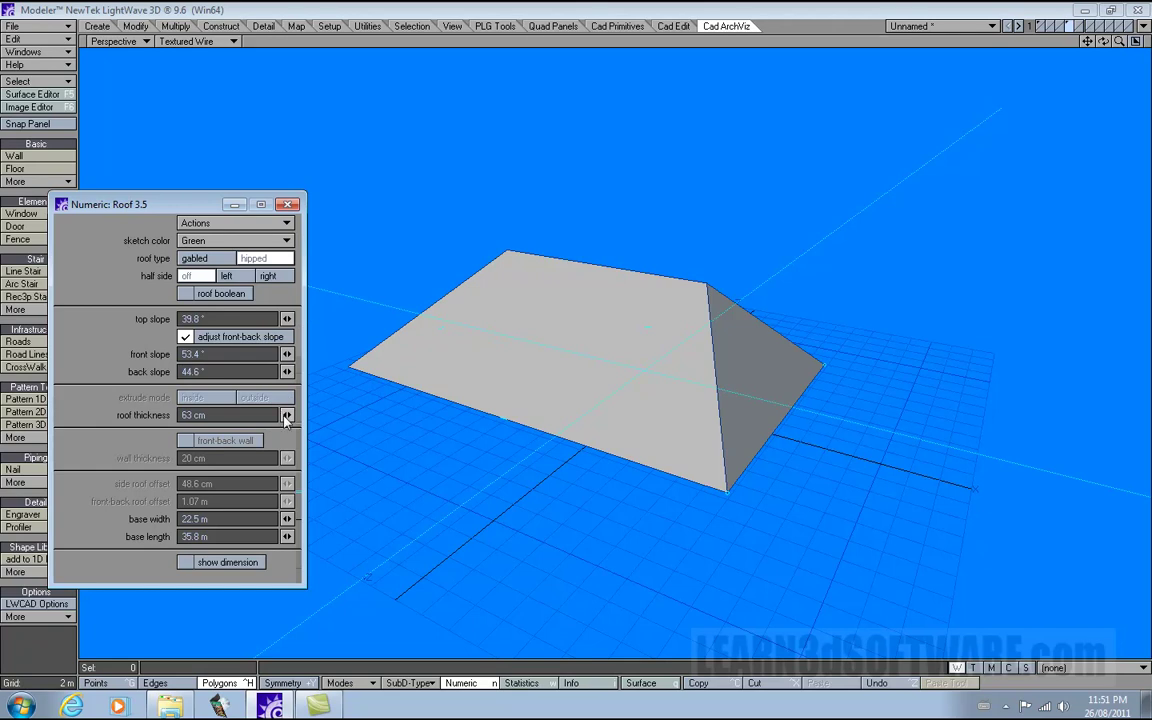
Set the hipped roof's thickness to 83.8 cm and check it from the underside.
drag(1105, 43, 992, 37)
drag(287, 414, 316, 414)
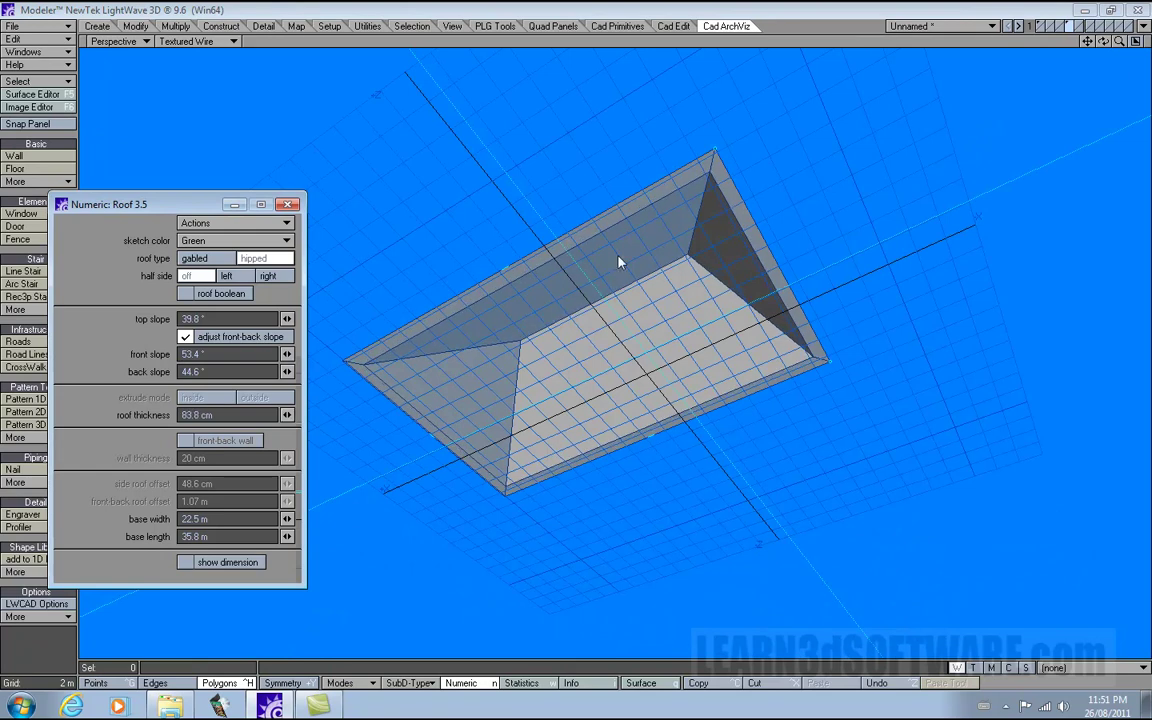
drag(1105, 43, 993, 40)
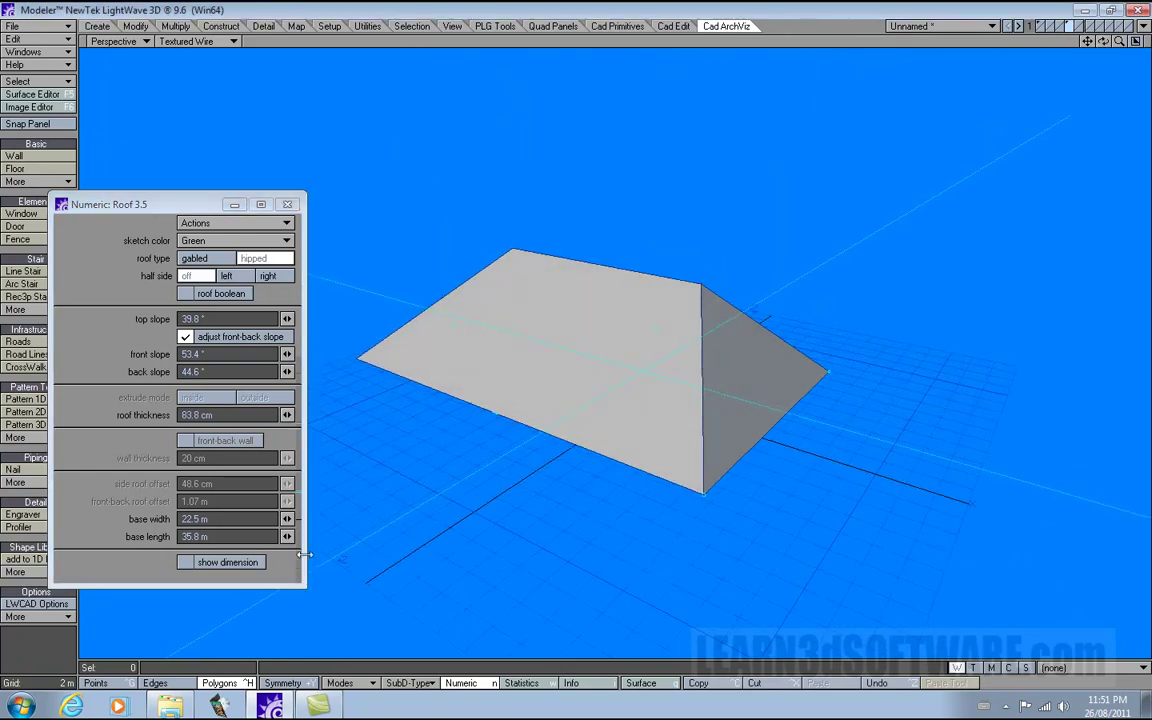
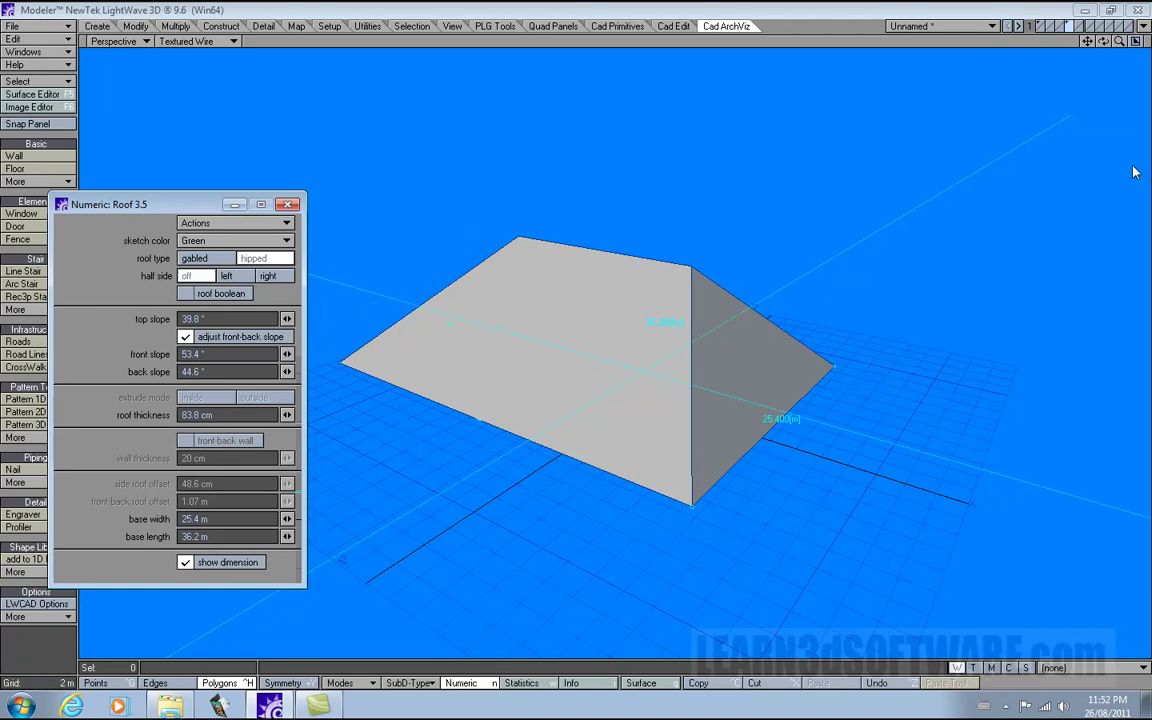
Change the roof type back to gabled and check its shape from above and from the gable end.
mouse_move(1104, 42)
mouse_down()
mouse_move(1060, 44)
mouse_move(1105, 45)
mouse_up()
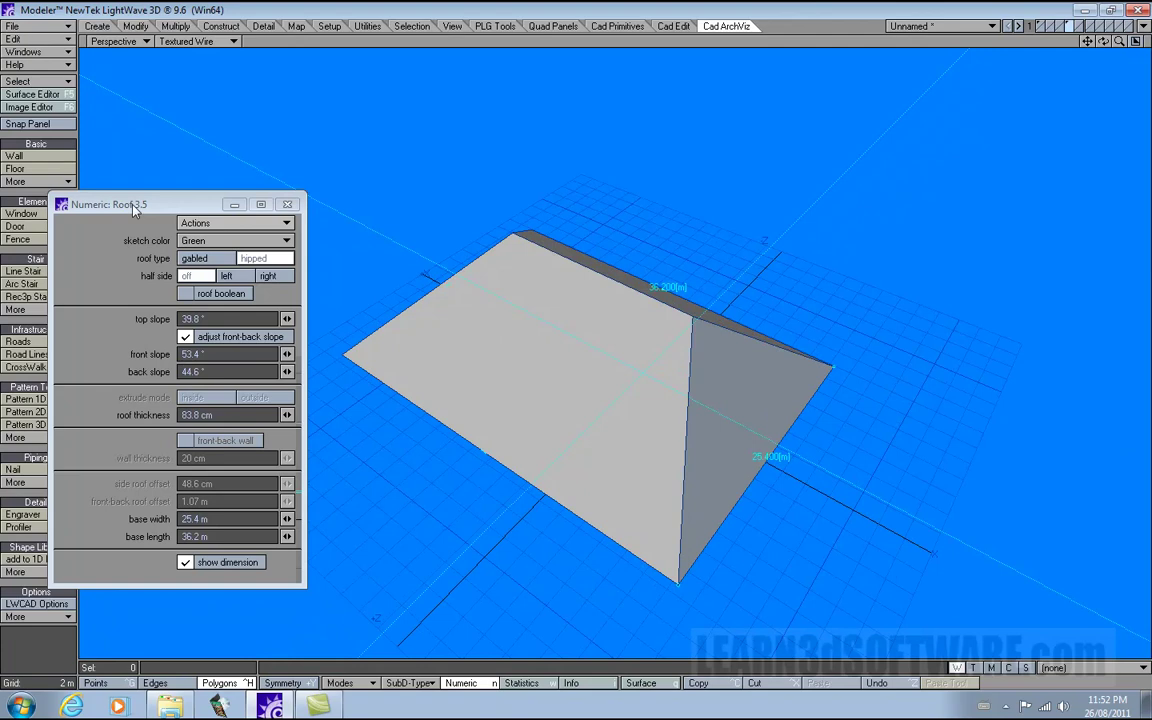
drag(165, 208, 200, 218)
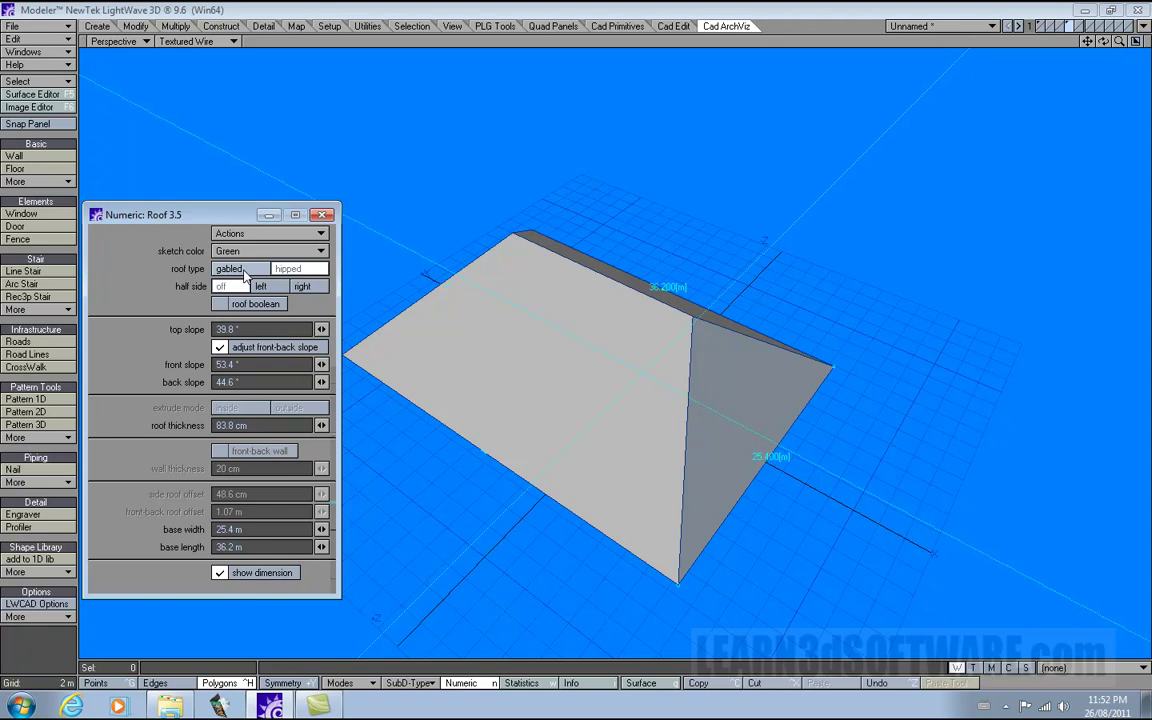
click(238, 269)
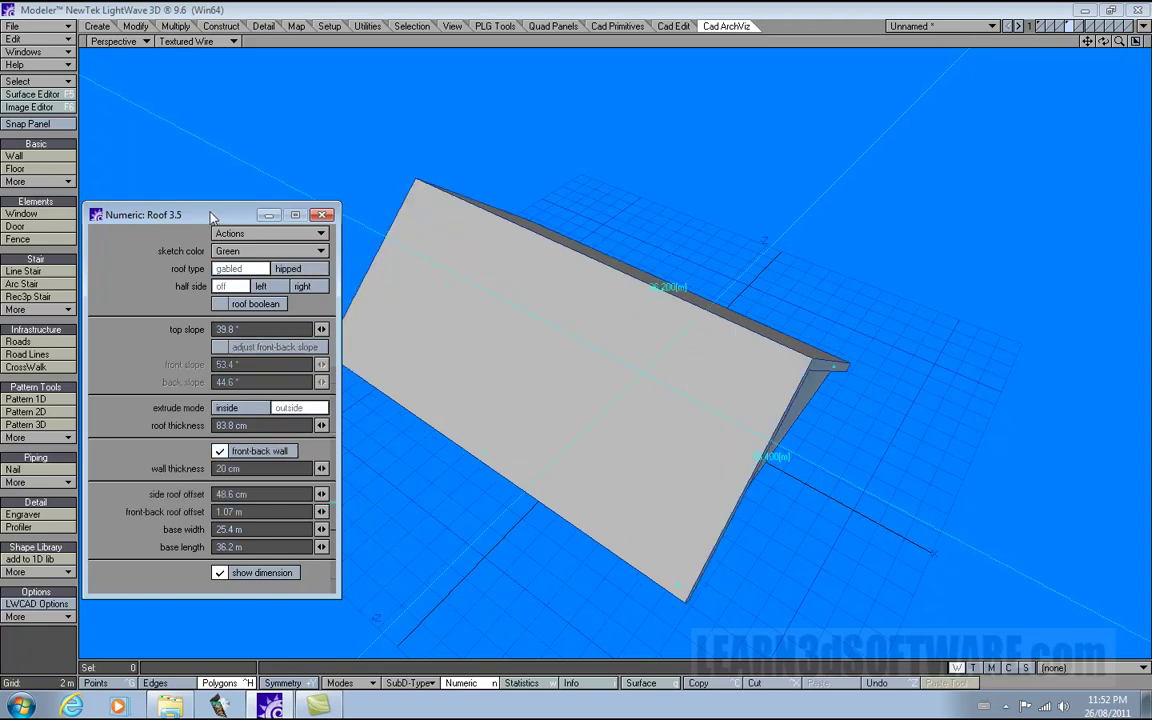
mouse_move(1105, 45)
mouse_down()
mouse_move(1092, 22)
mouse_move(1100, 36)
mouse_up()
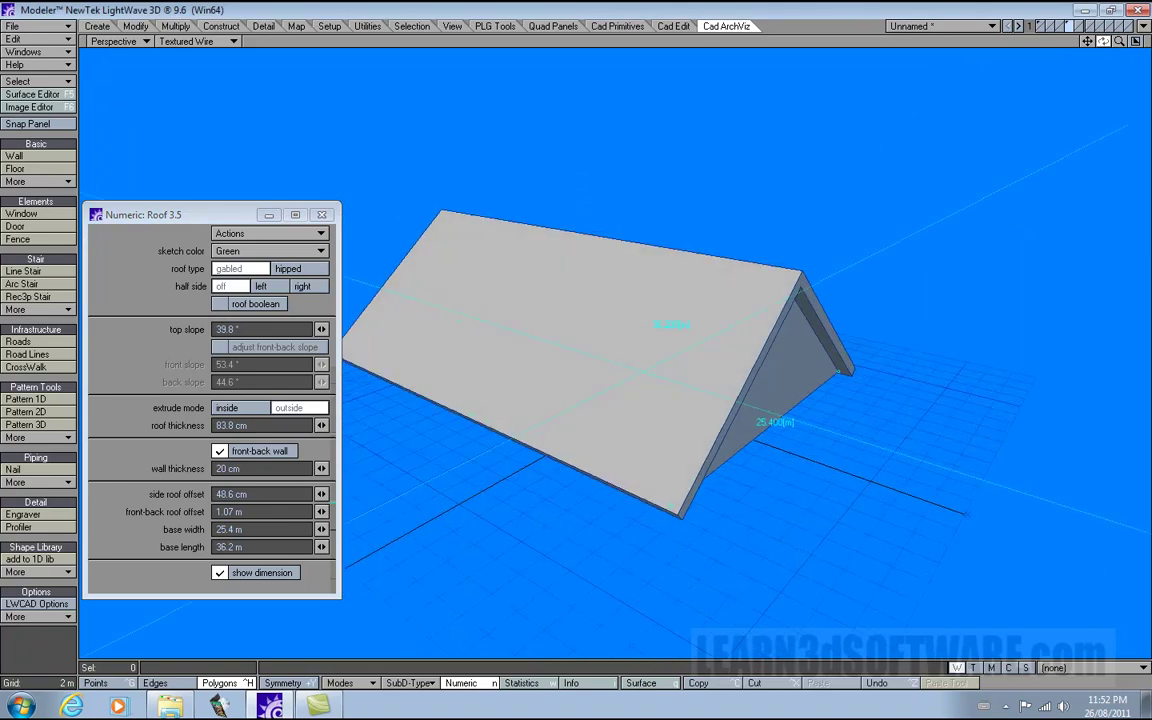
drag(209, 214, 250, 224)
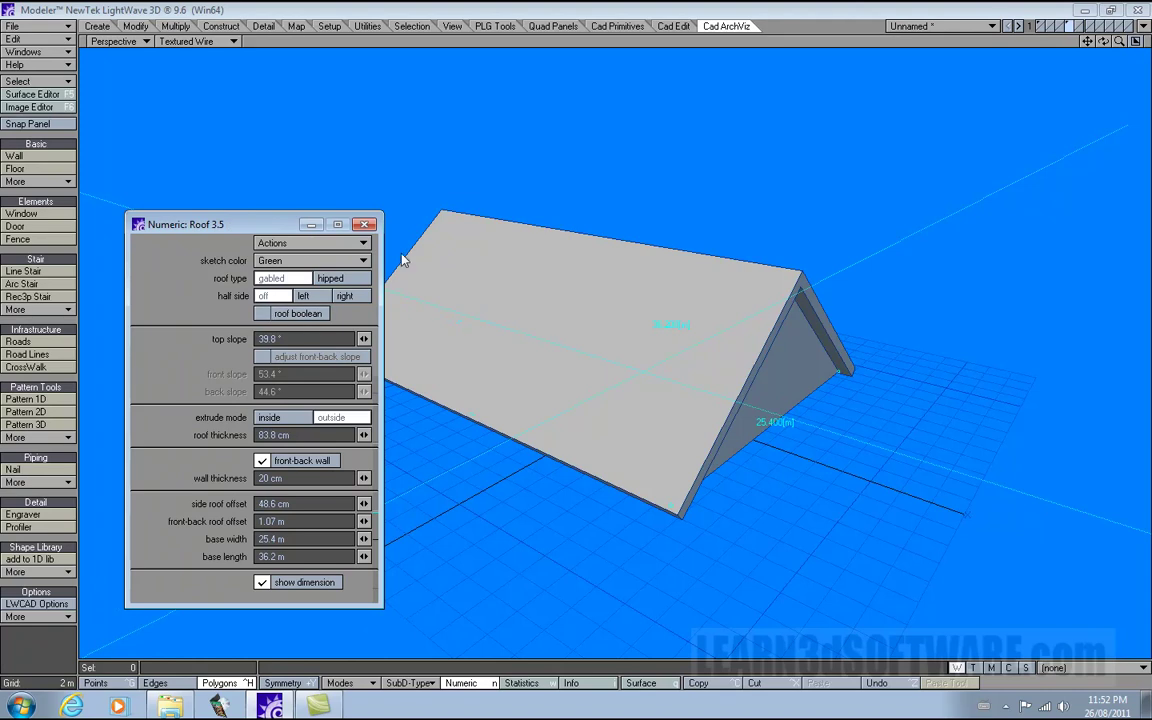
drag(268, 227, 252, 230)
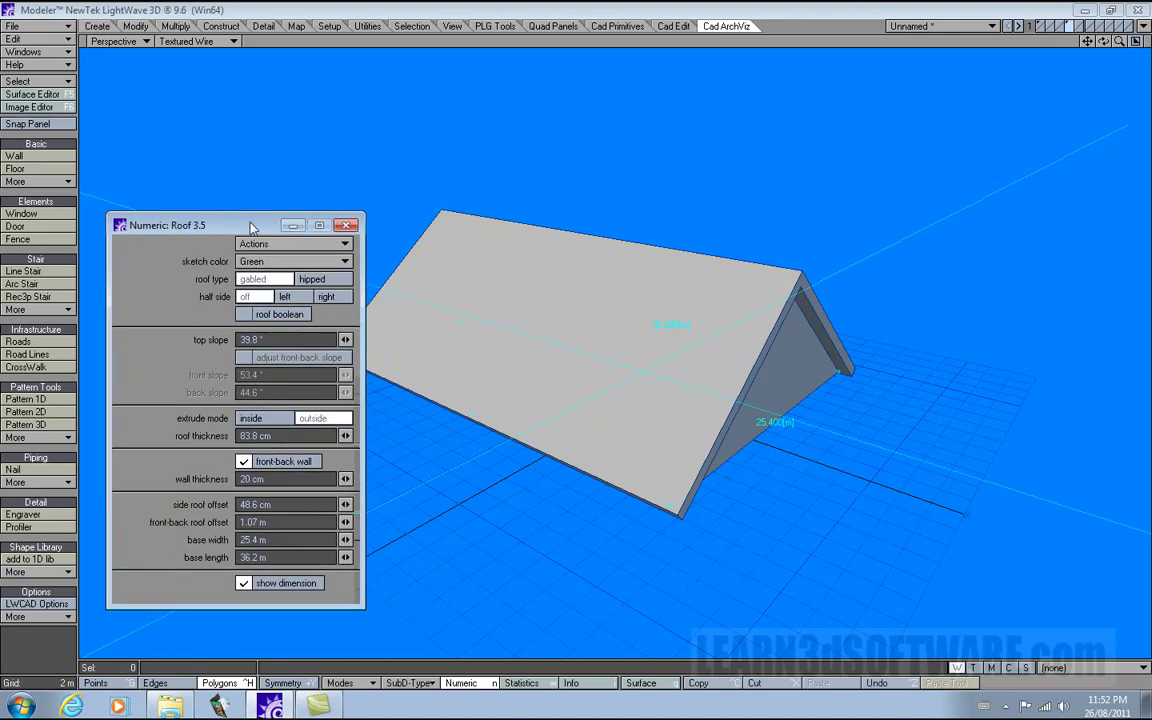
Close the roof's numeric settings, leave the Roof tool and delete the finished roof.
click(347, 227)
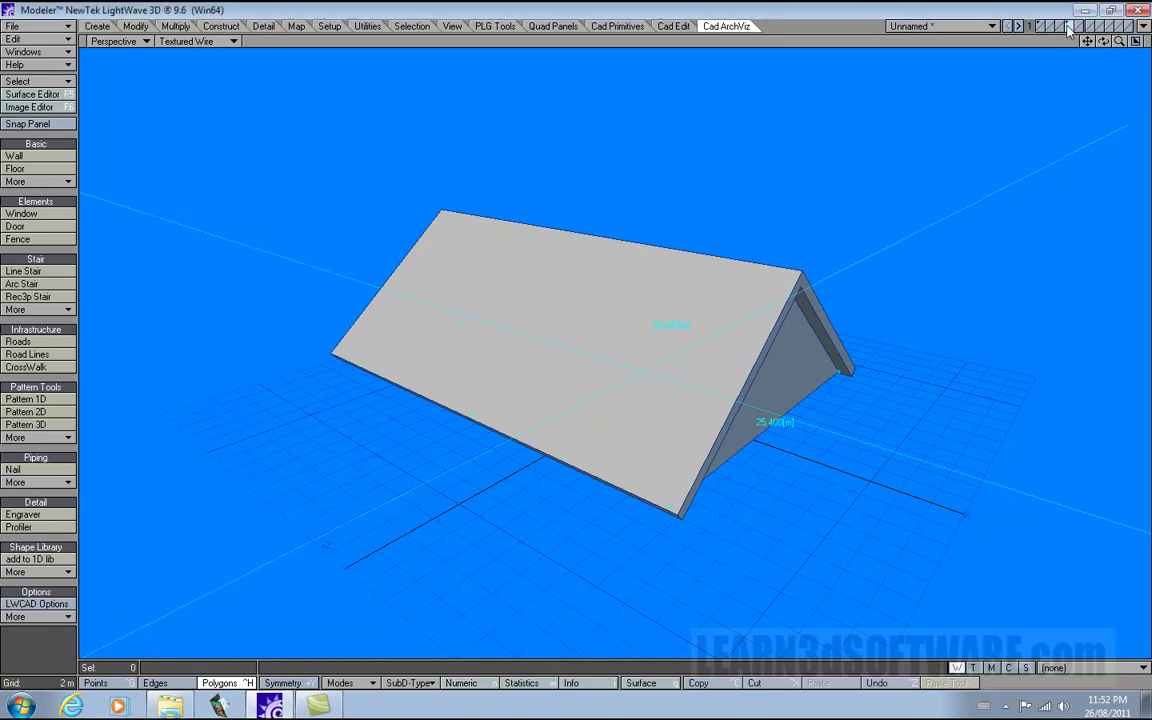
key(space)
key(Delete)
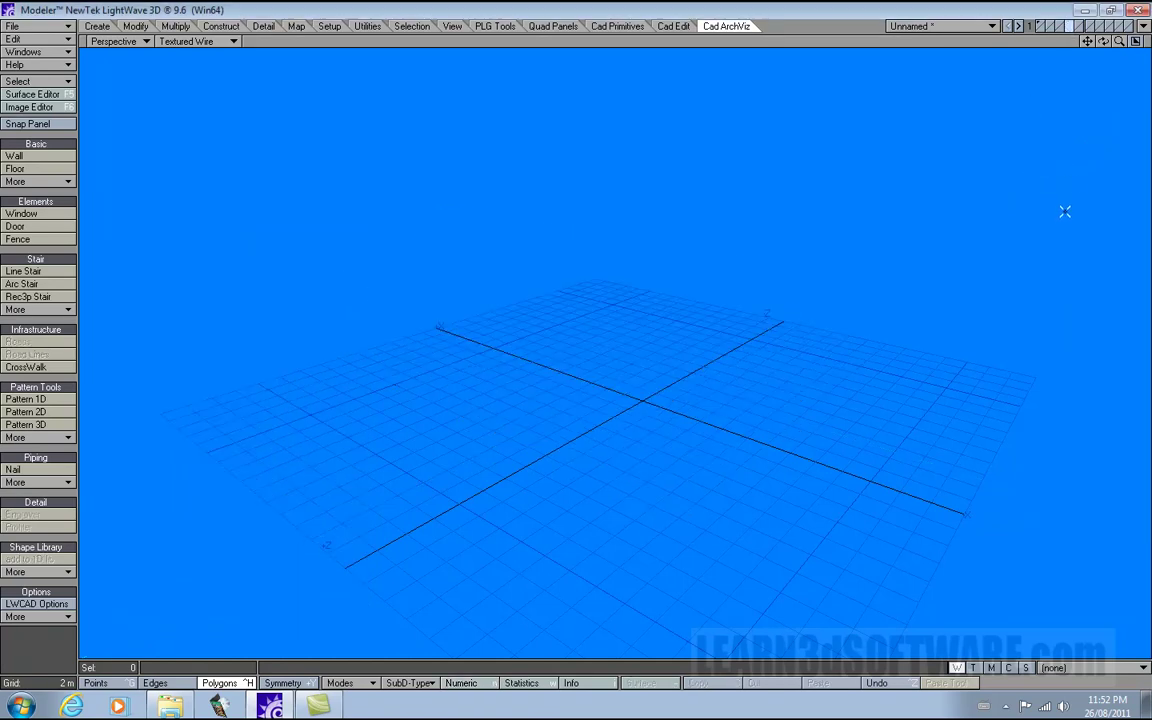
Draw a box about 19.2 m deep and 11.2 m high standing on the ground plane, and enlarge the perspective viewport.
click(628, 27)
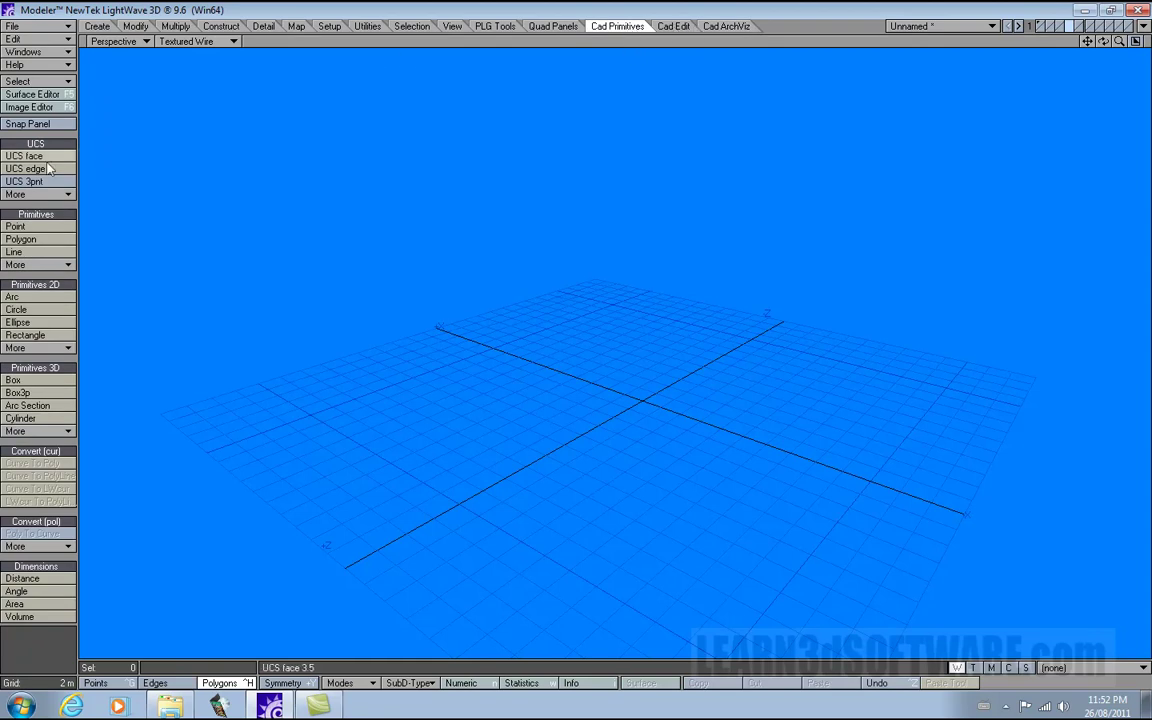
click(14, 380)
click(1136, 41)
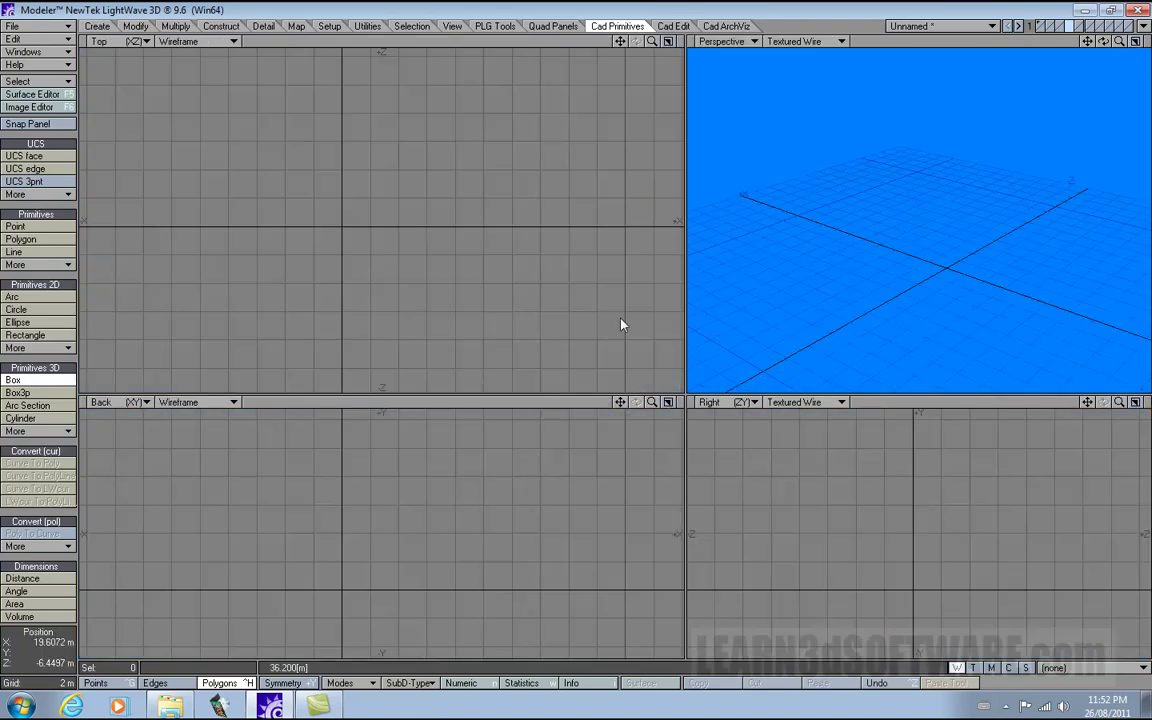
drag(190, 82, 614, 352)
drag(492, 530, 516, 470)
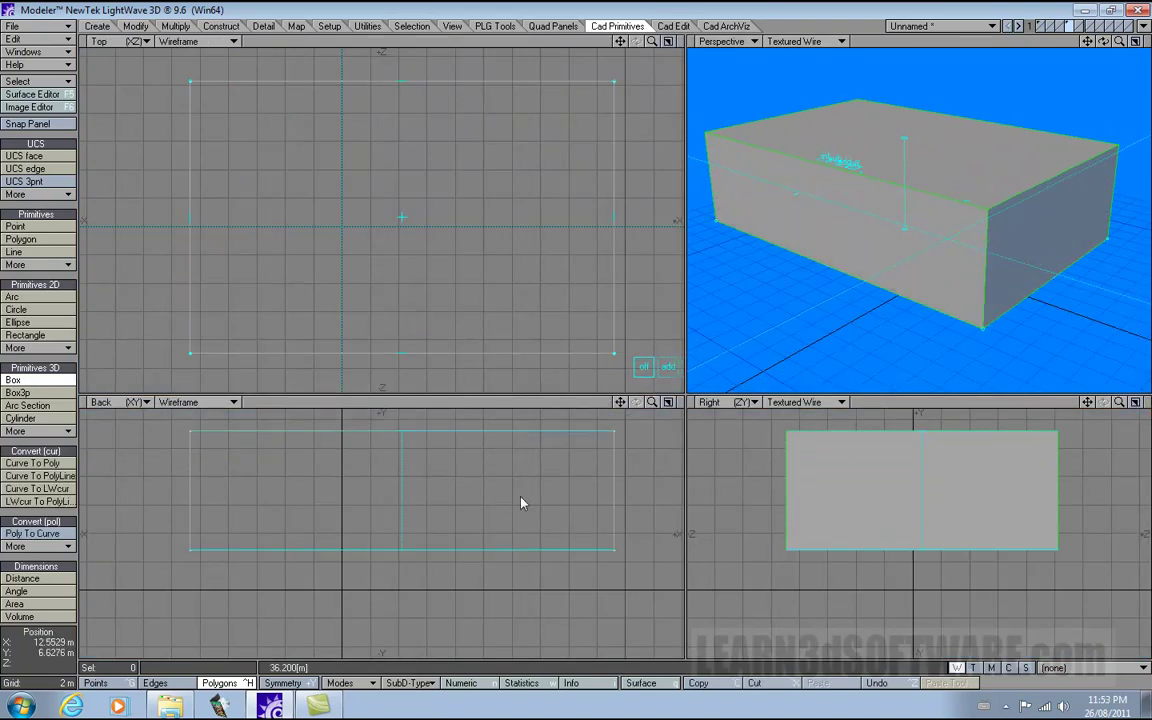
drag(418, 568, 404, 590)
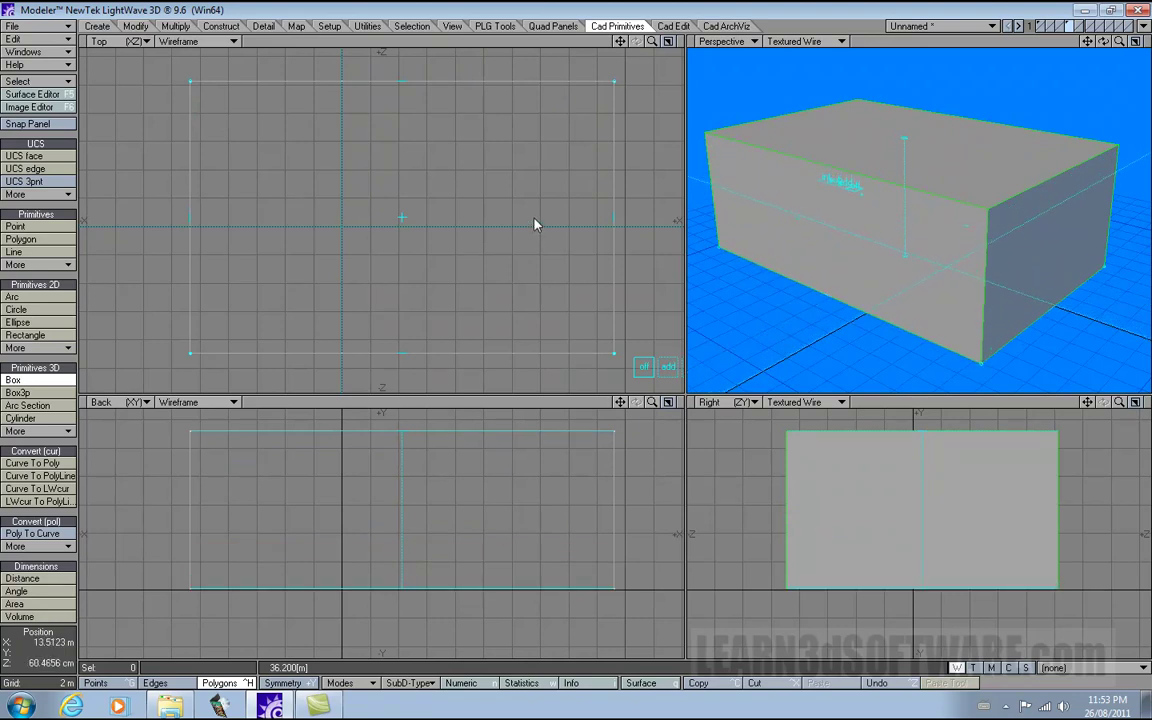
key(space)
drag(1104, 42, 1080, 42)
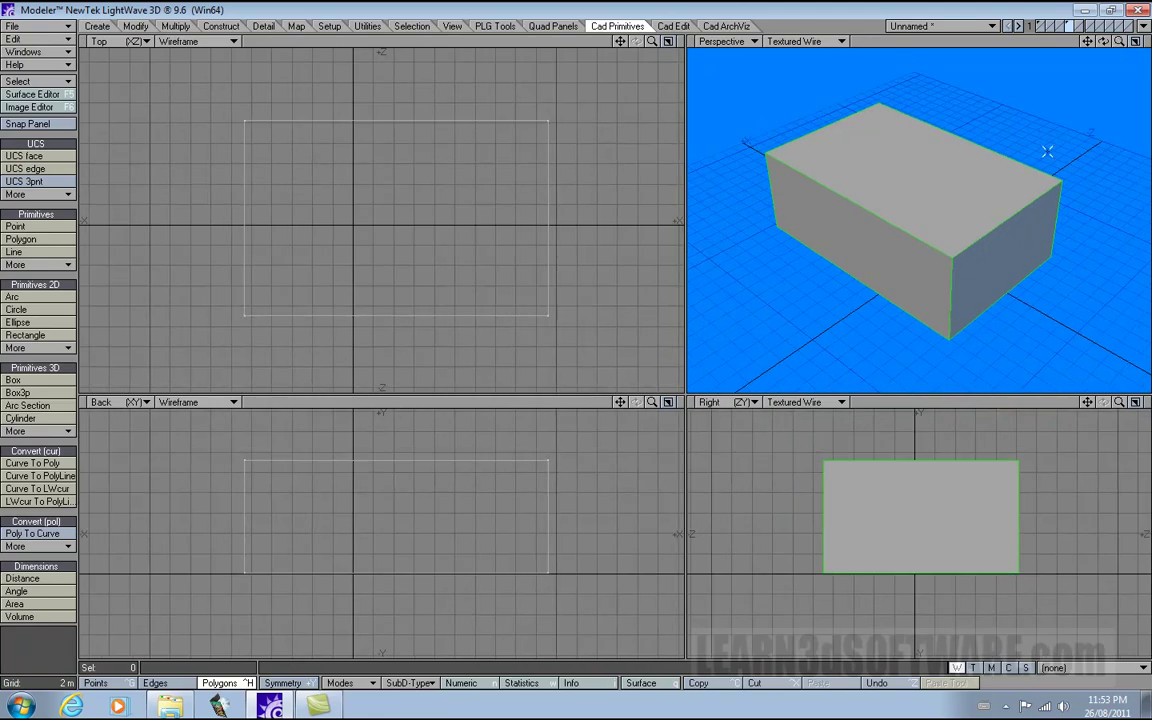
drag(697, 389, 548, 454)
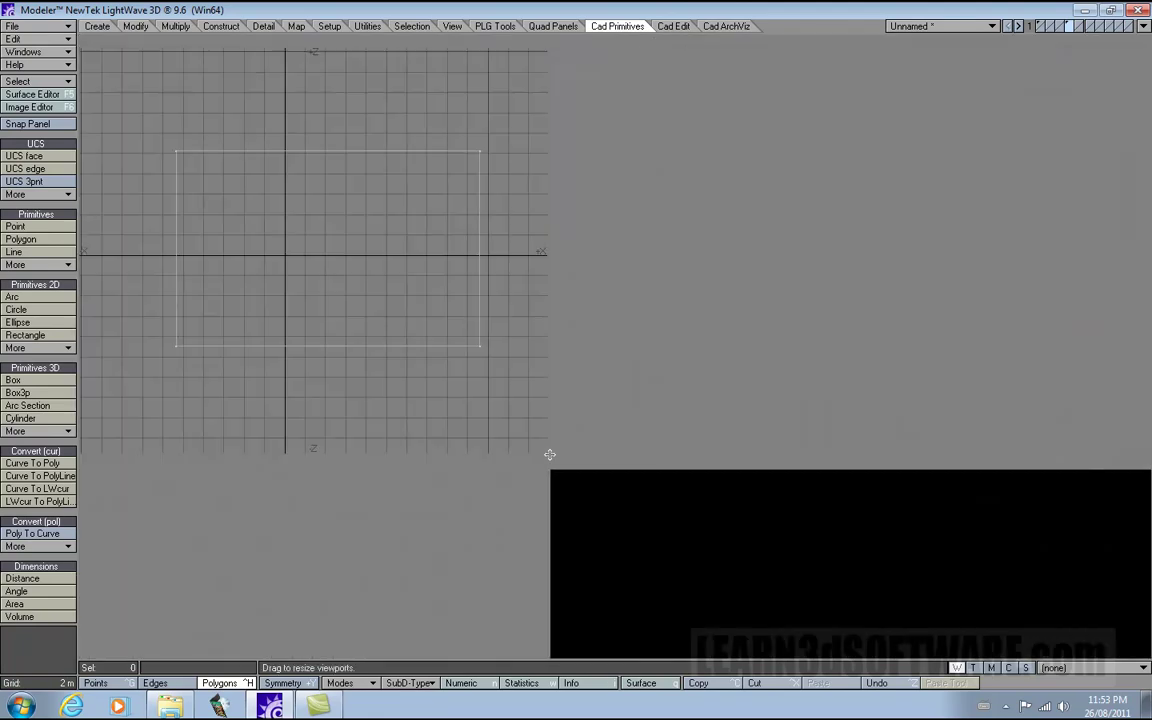
drag(1105, 48, 1034, 51)
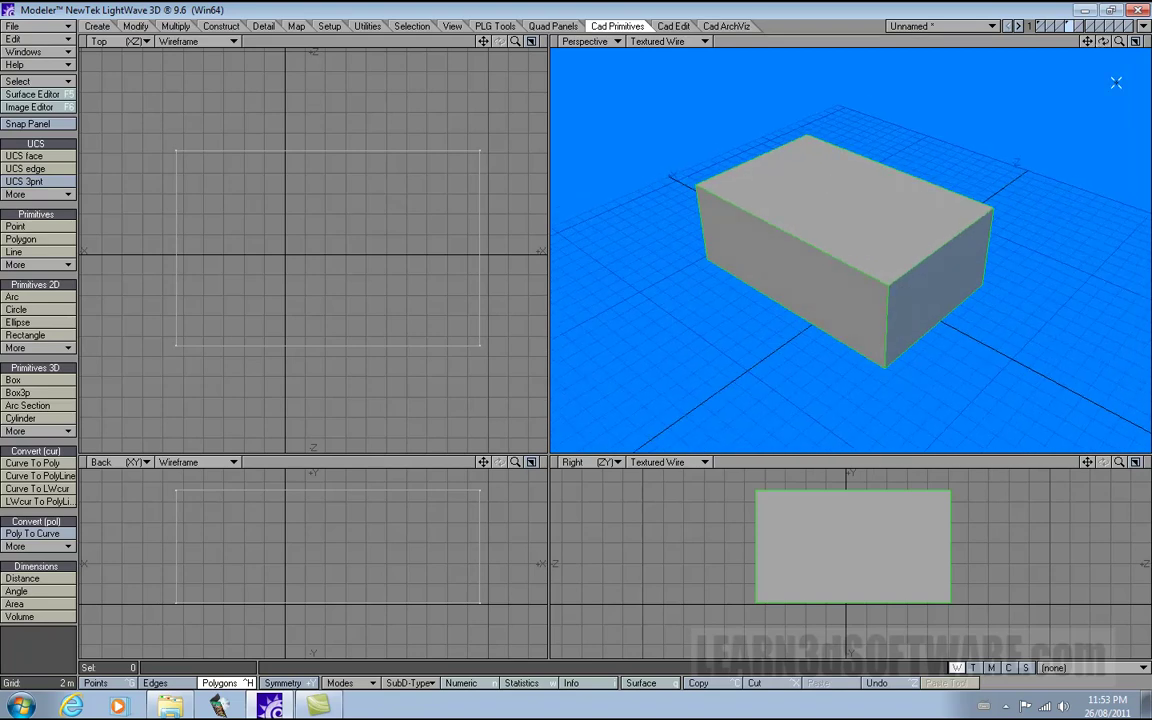
drag(1103, 42, 1103, 34)
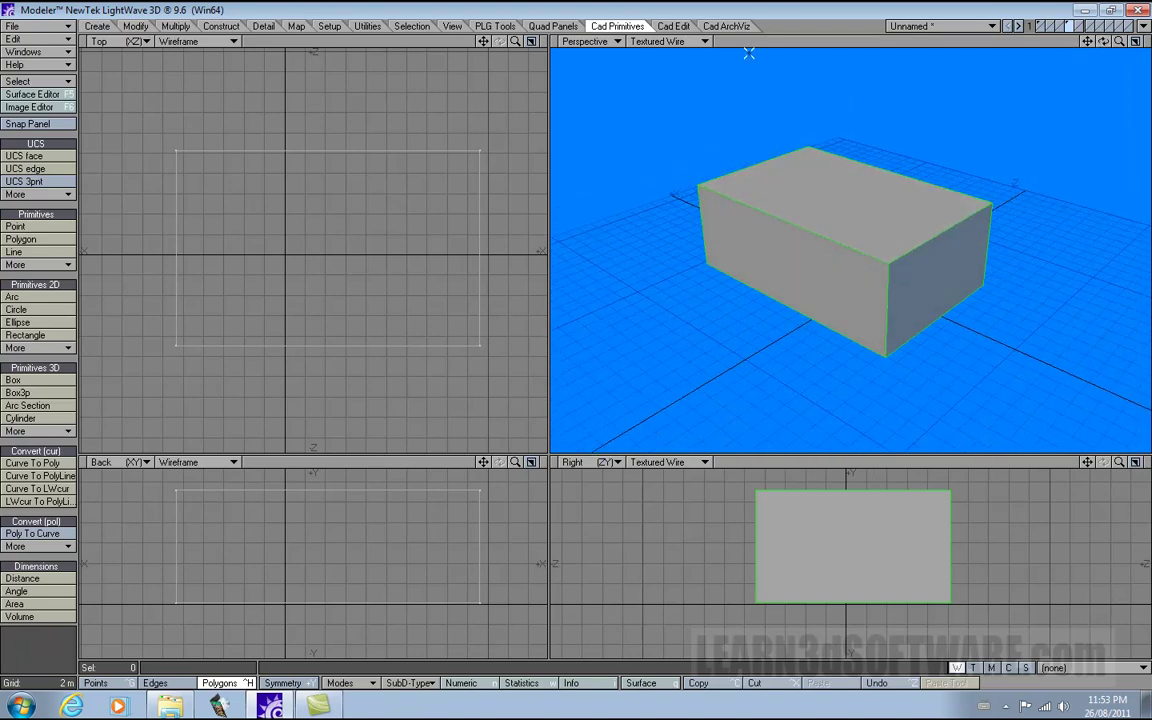
click(727, 27)
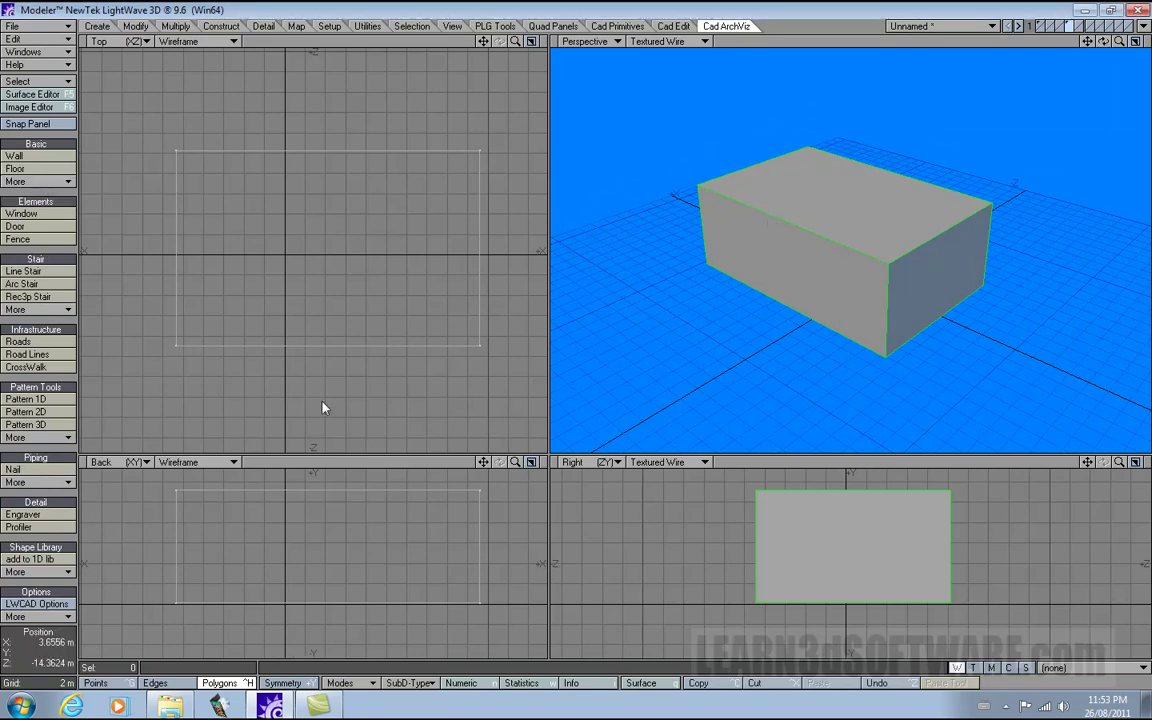
drag(204, 197, 194, 166)
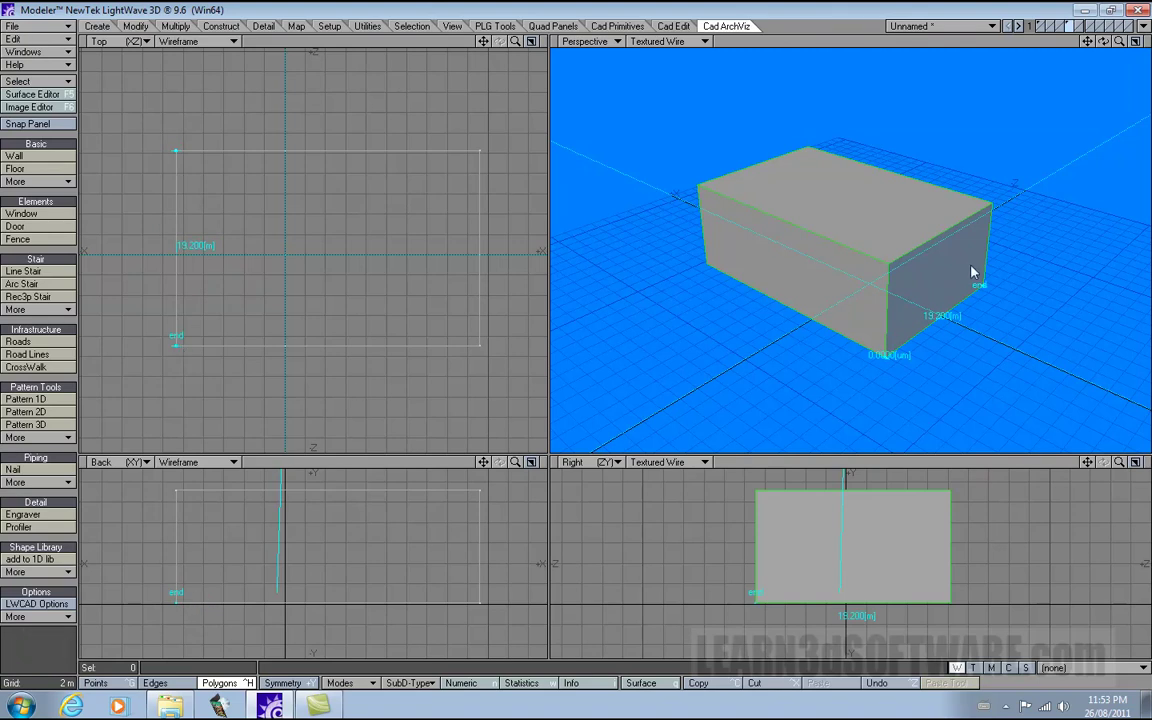
mouse_move(1102, 44)
mouse_down()
mouse_move(1130, 90)
mouse_move(1132, 20)
mouse_move(1085, 60)
mouse_move(1125, 80)
mouse_move(1064, 12)
mouse_move(1090, 2)
mouse_move(1085, 30)
mouse_up()
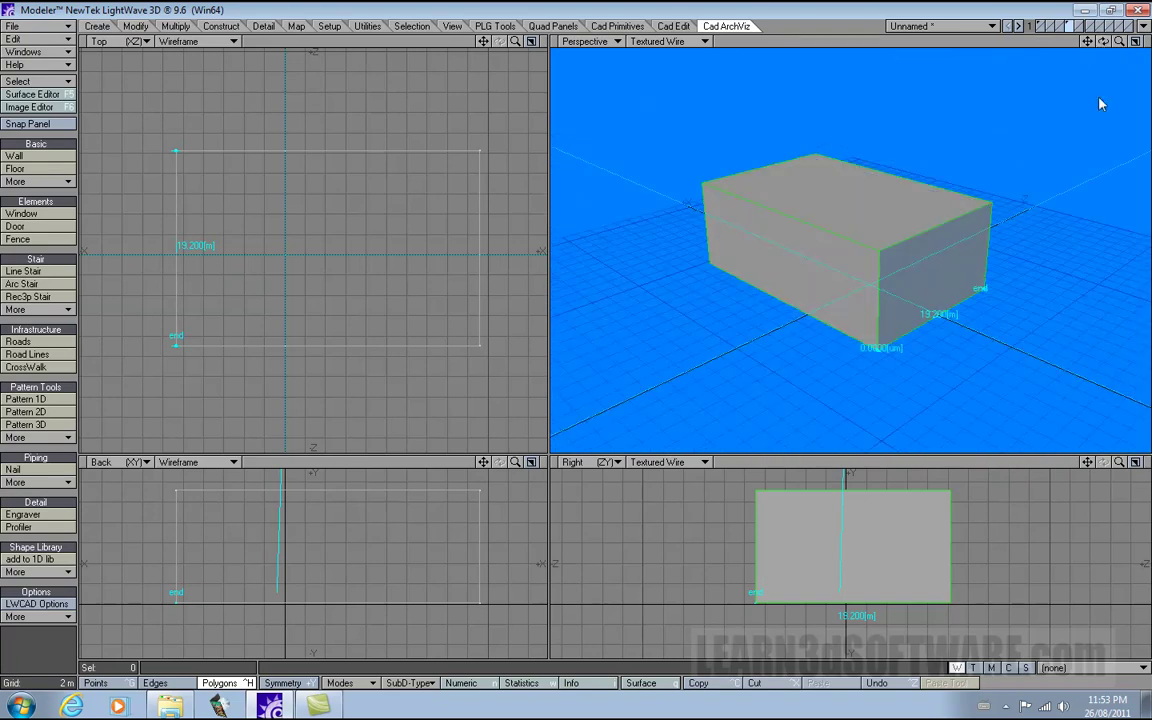
key(space)
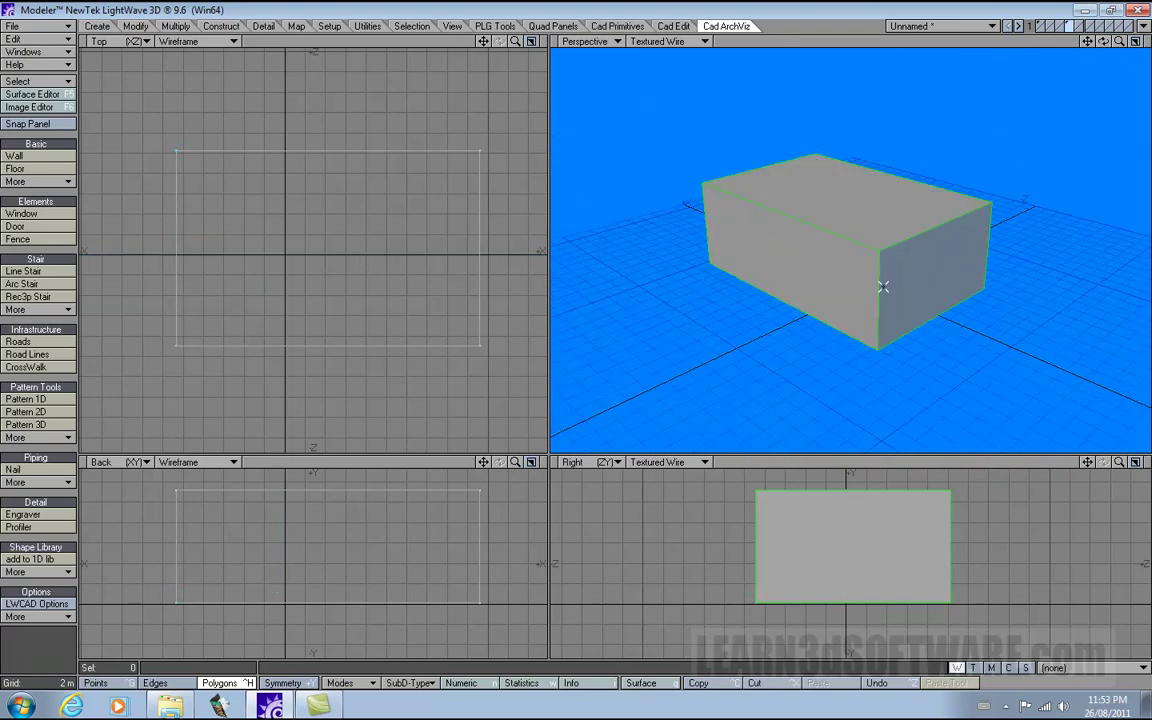
Lay a roof base line along the box's short top edge and turn off the roof's dimension display.
drag(1103, 42, 1146, 44)
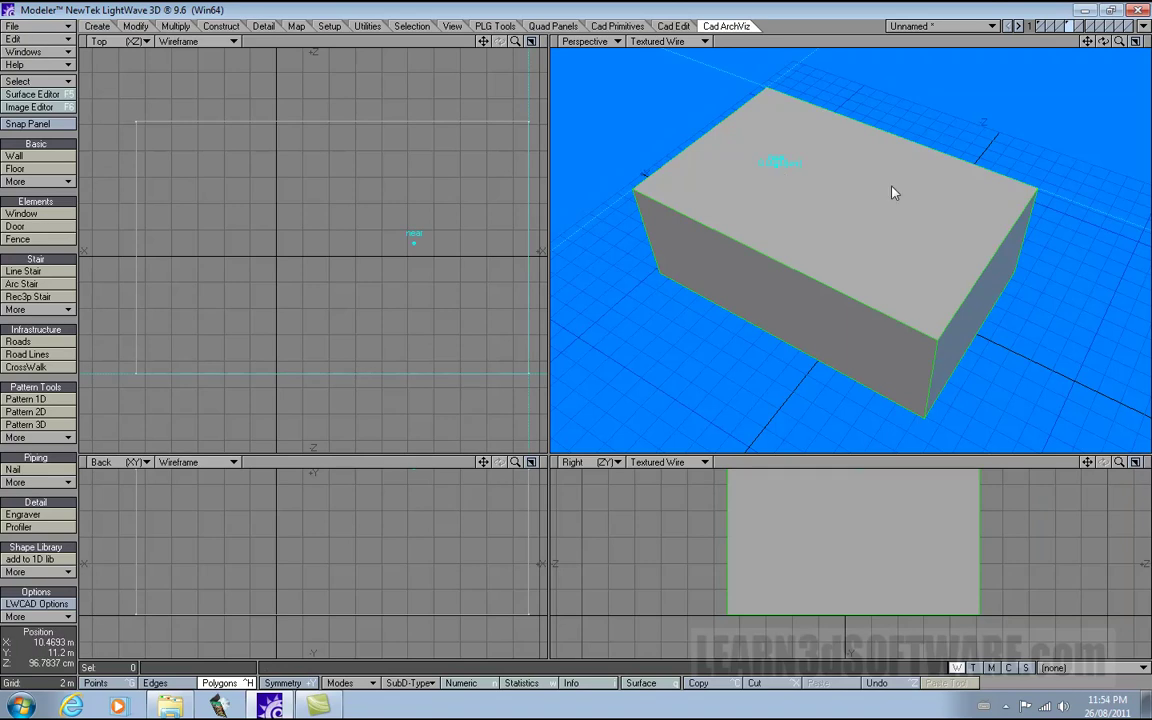
drag(1090, 45, 1146, 44)
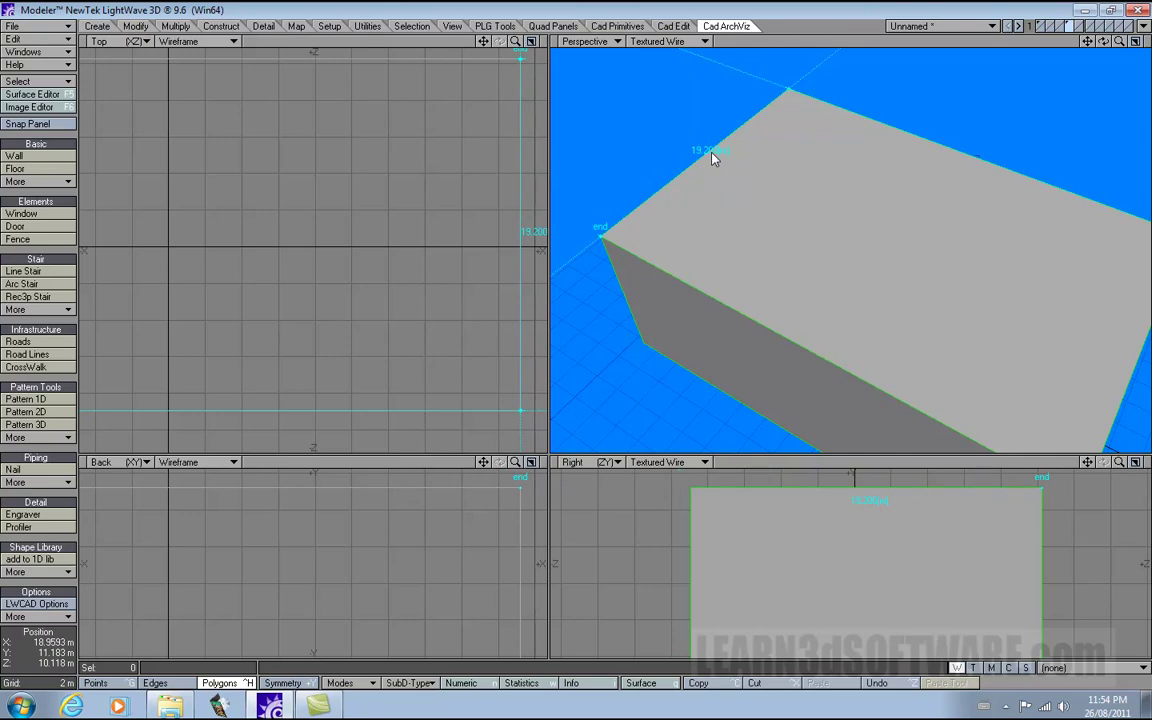
key(n)
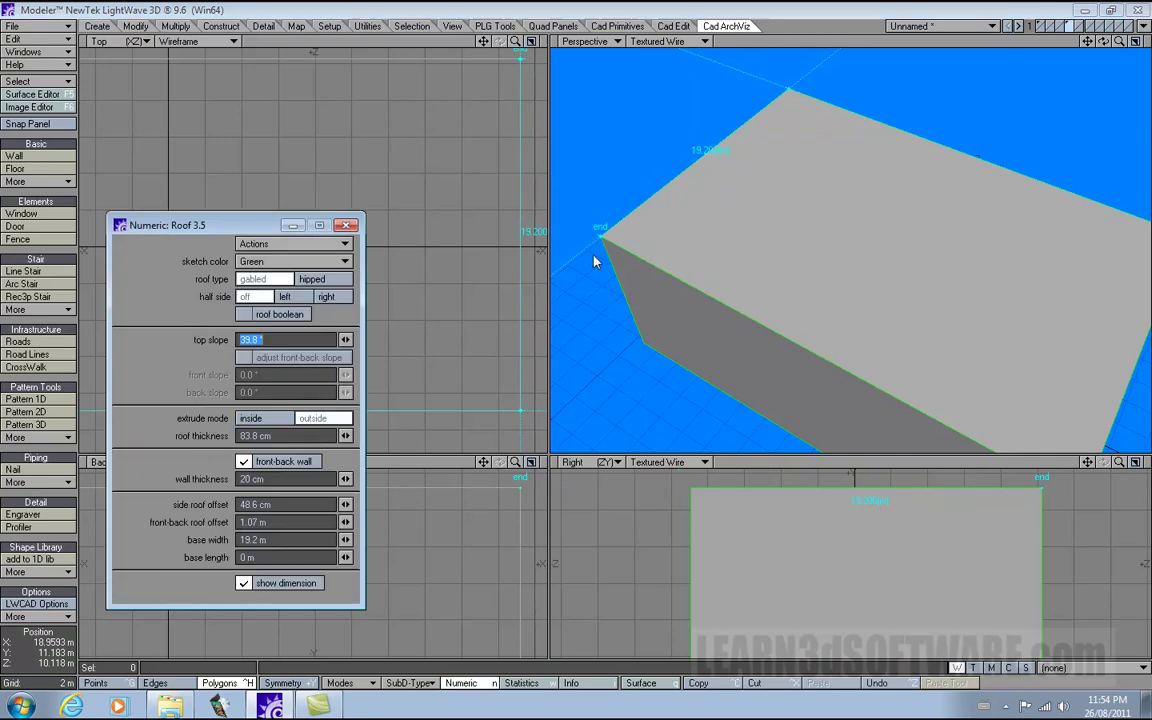
click(268, 580)
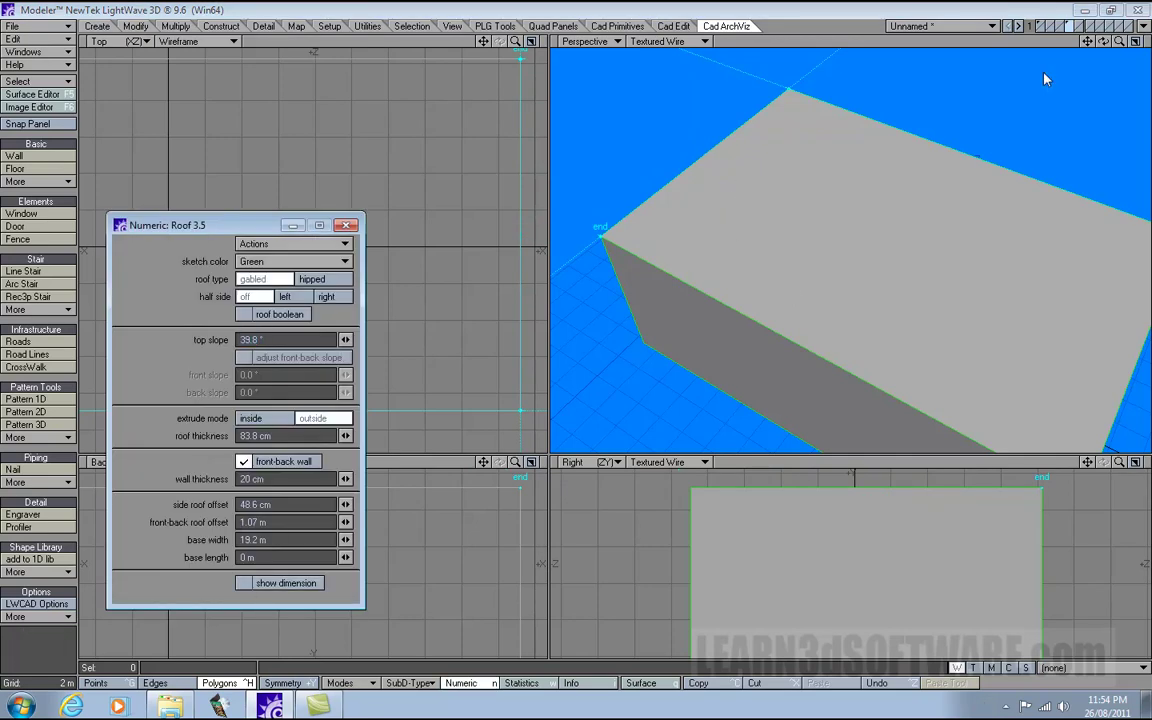
Try to extend the roof about 3.3 m across the box's top face, and undo it.
drag(1103, 41, 1083, 76)
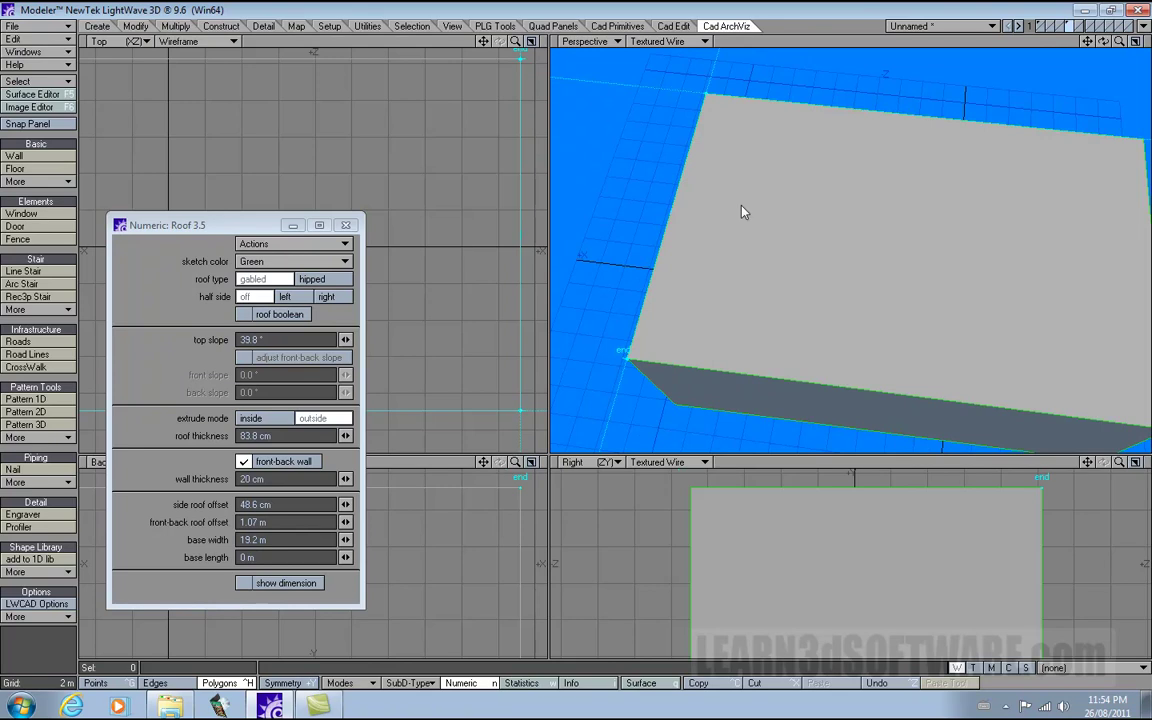
drag(680, 215, 722, 233)
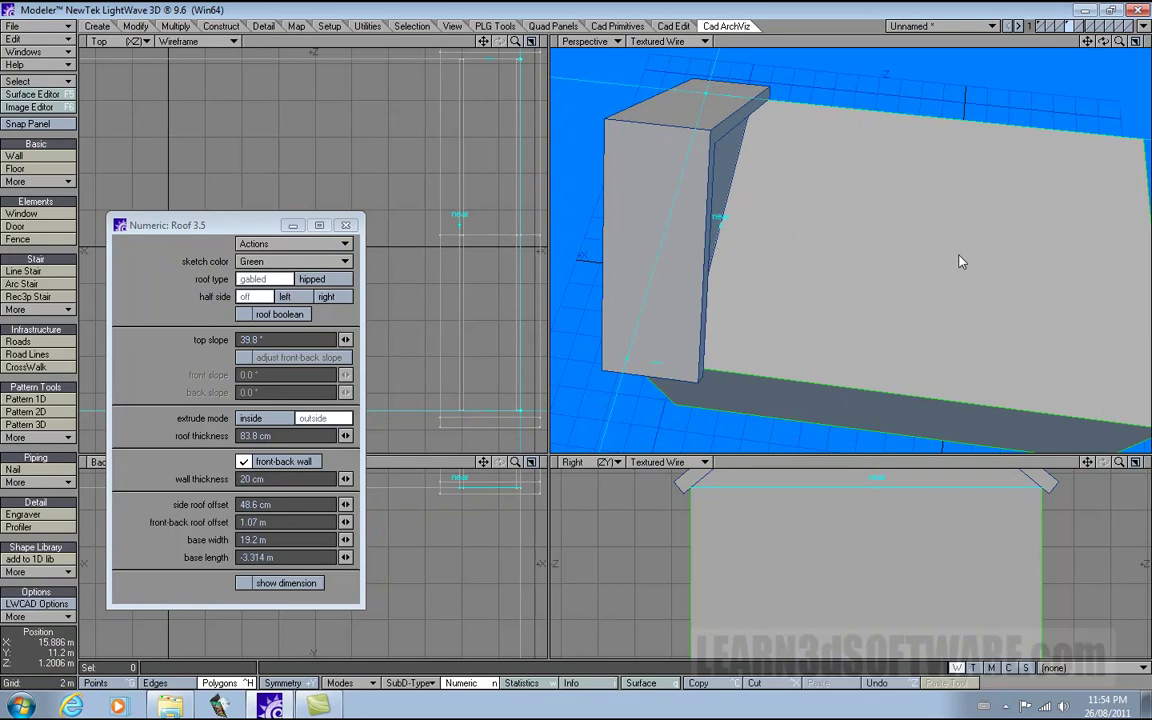
key(space)
key(u)
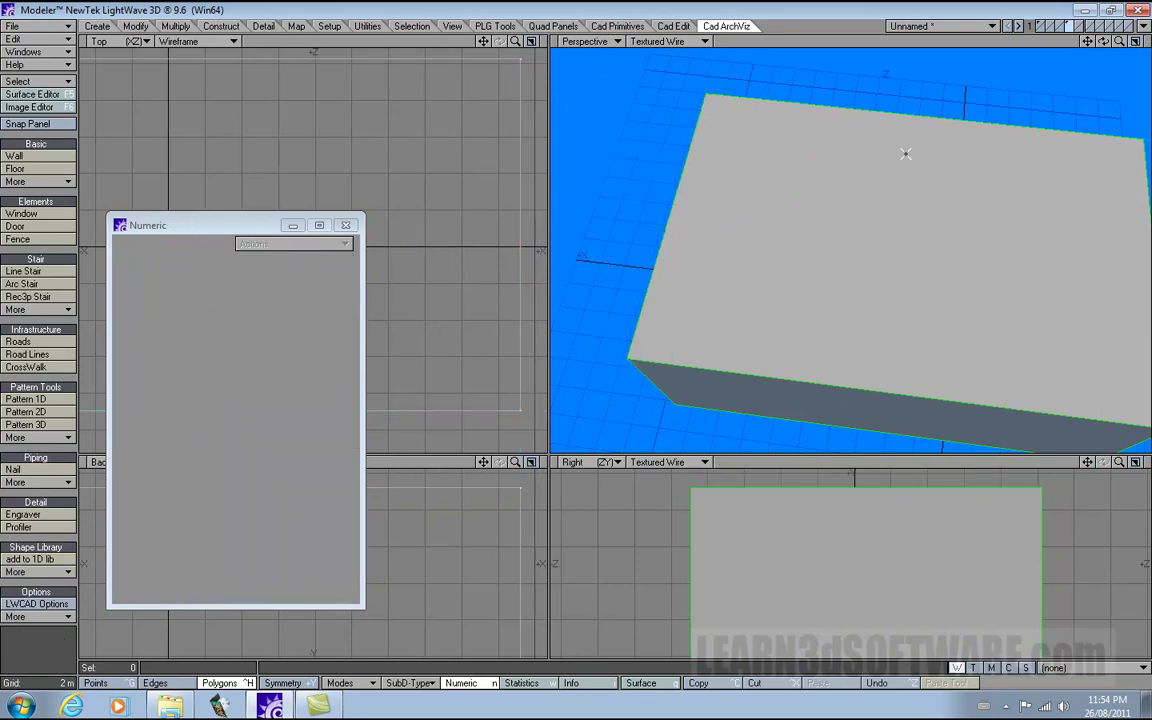
Create a gabled roof with Roof 3.5 from the box's short top edge, extending it about 29.2 m across the top face.
drag(1103, 42, 1018, 35)
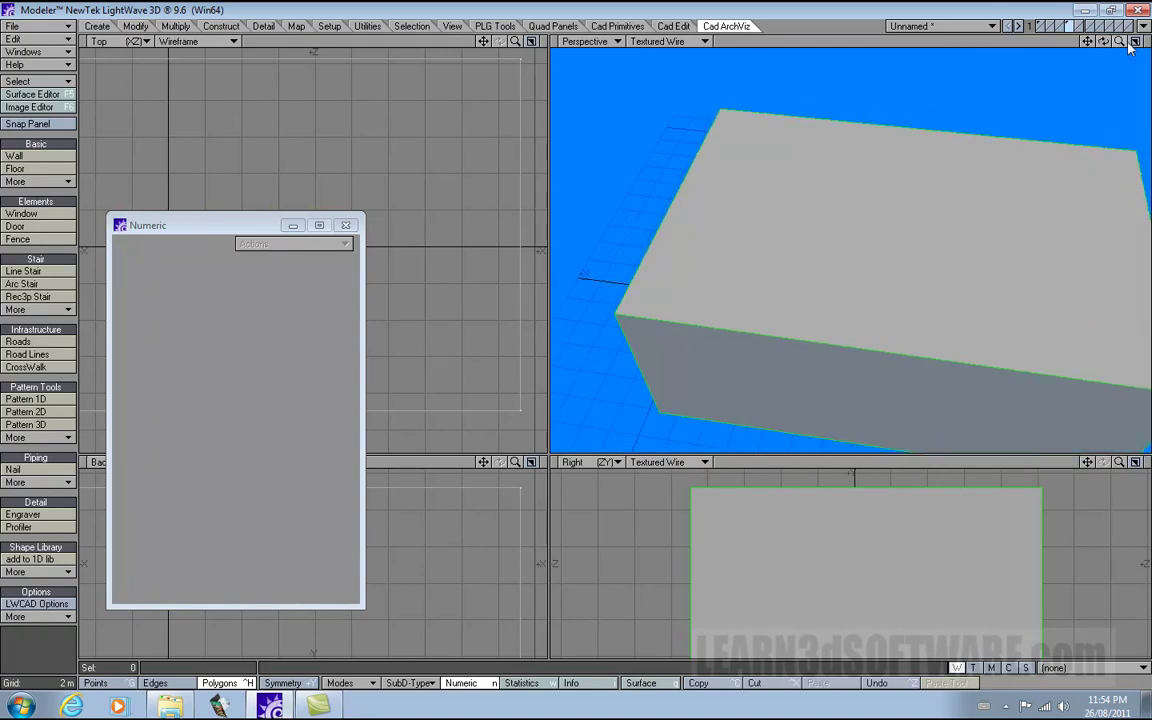
click(1135, 42)
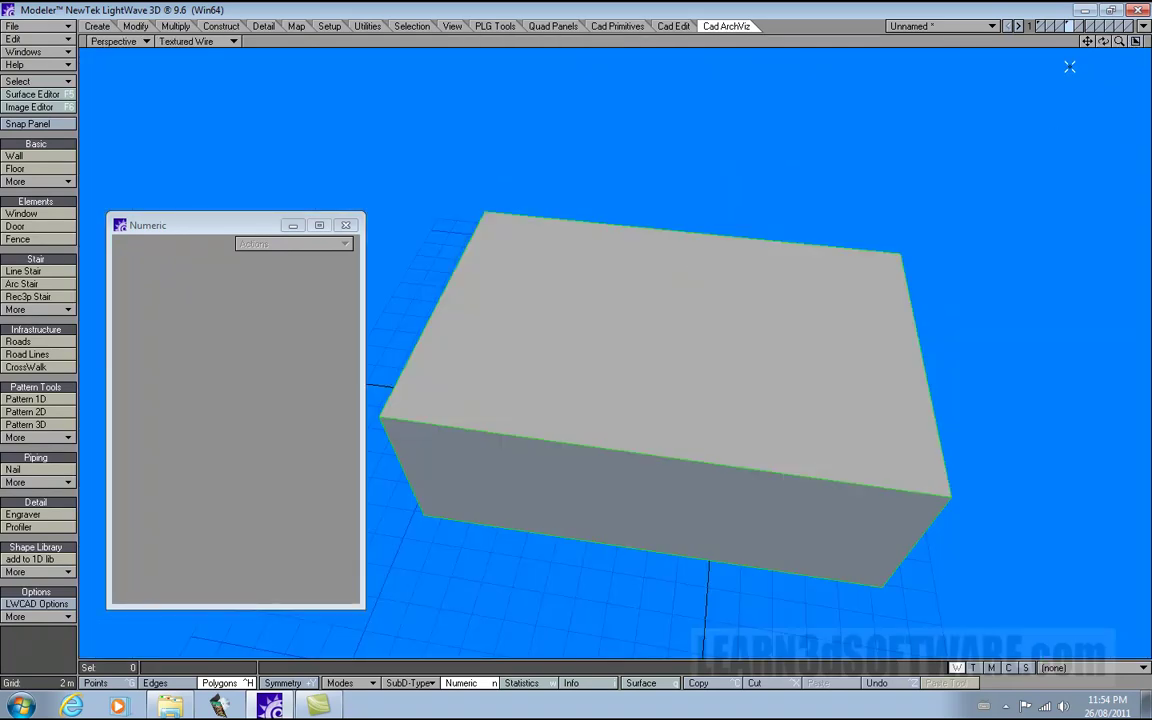
drag(1088, 44, 986, 130)
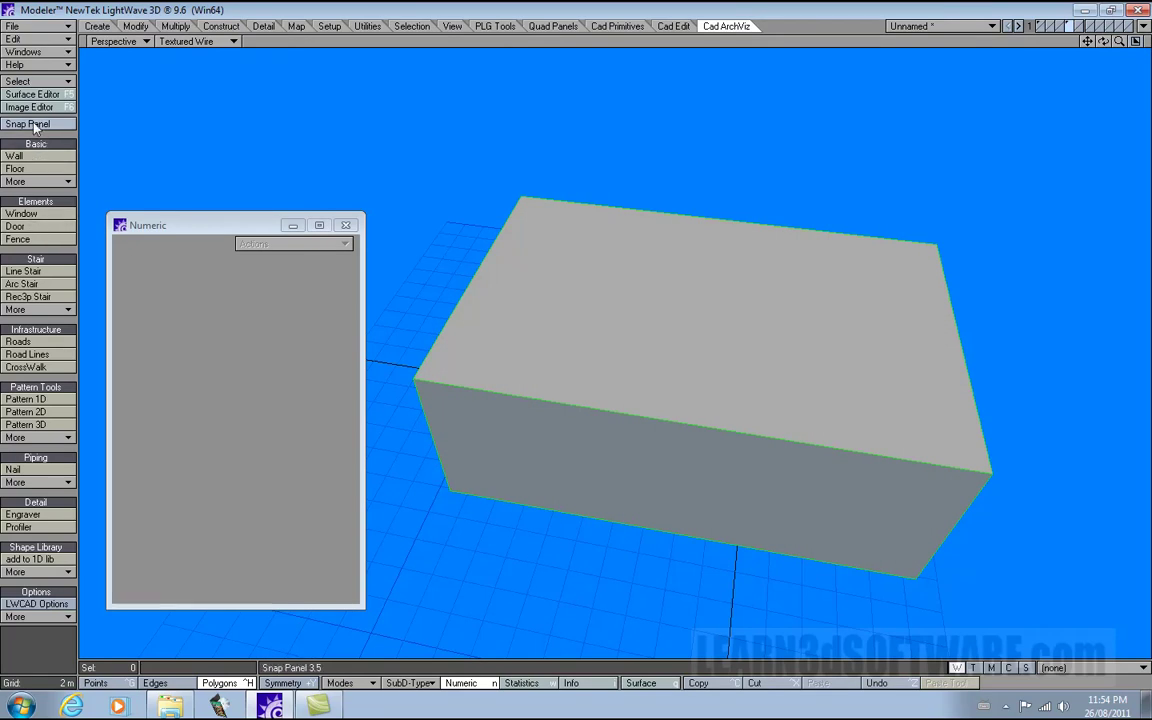
click(35, 181)
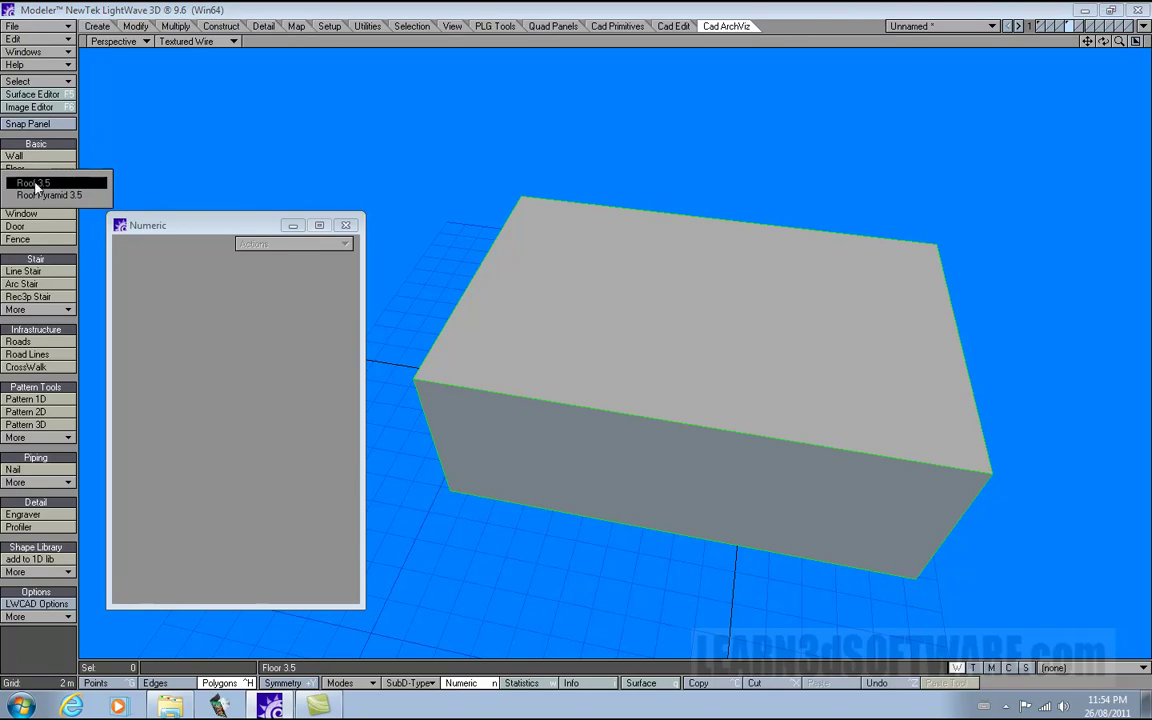
click(35, 183)
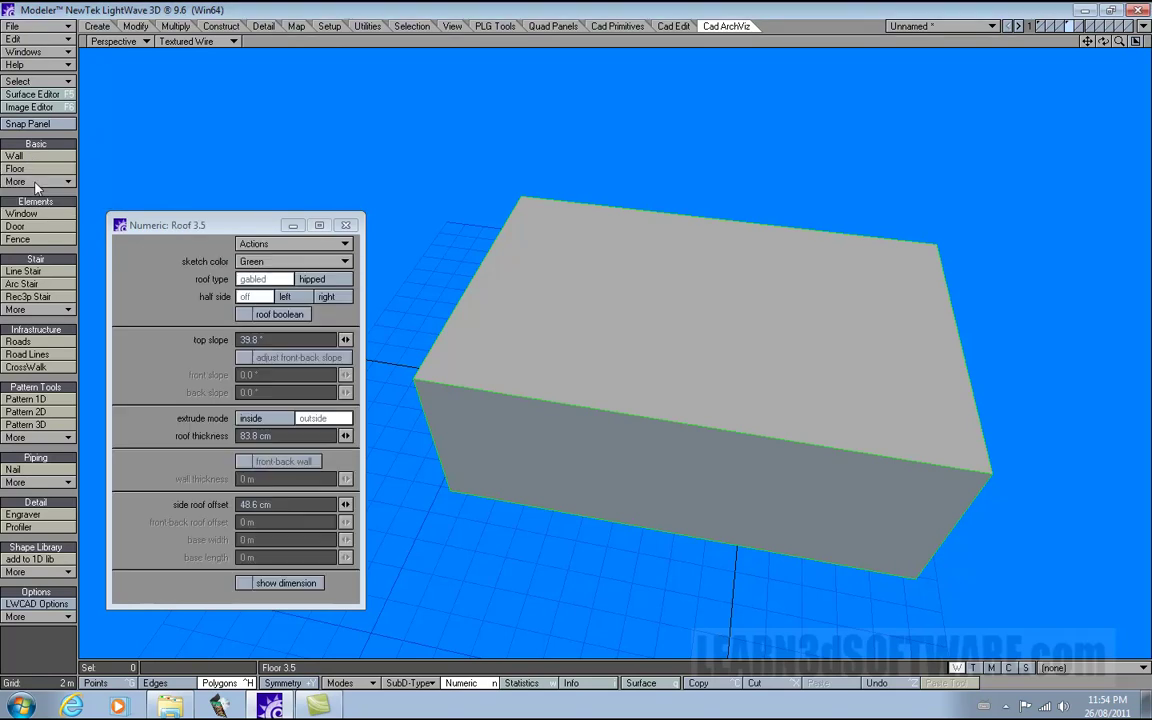
click(543, 234)
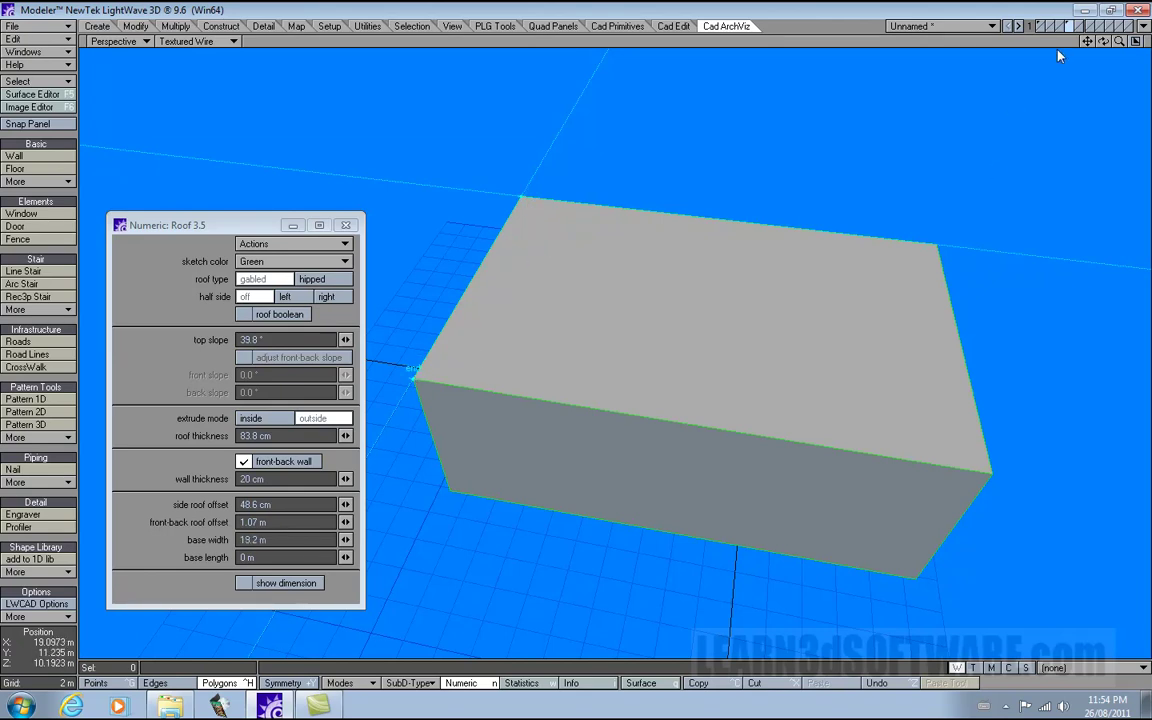
drag(1103, 41, 965, 78)
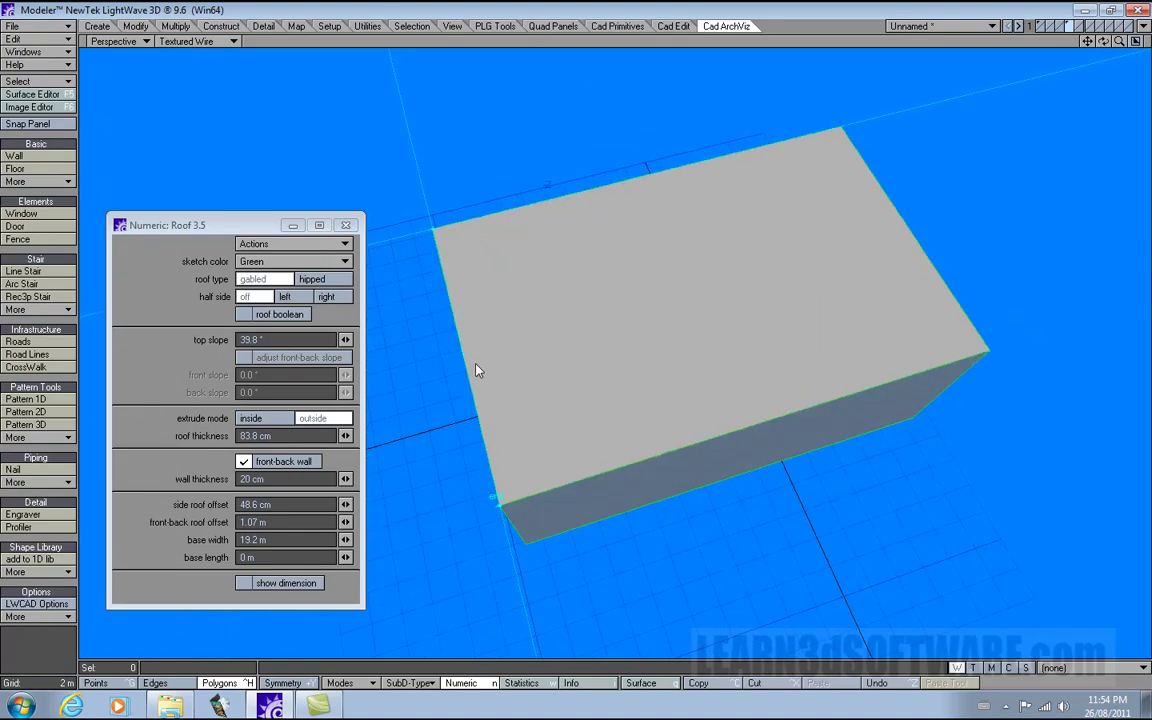
drag(474, 360, 916, 246)
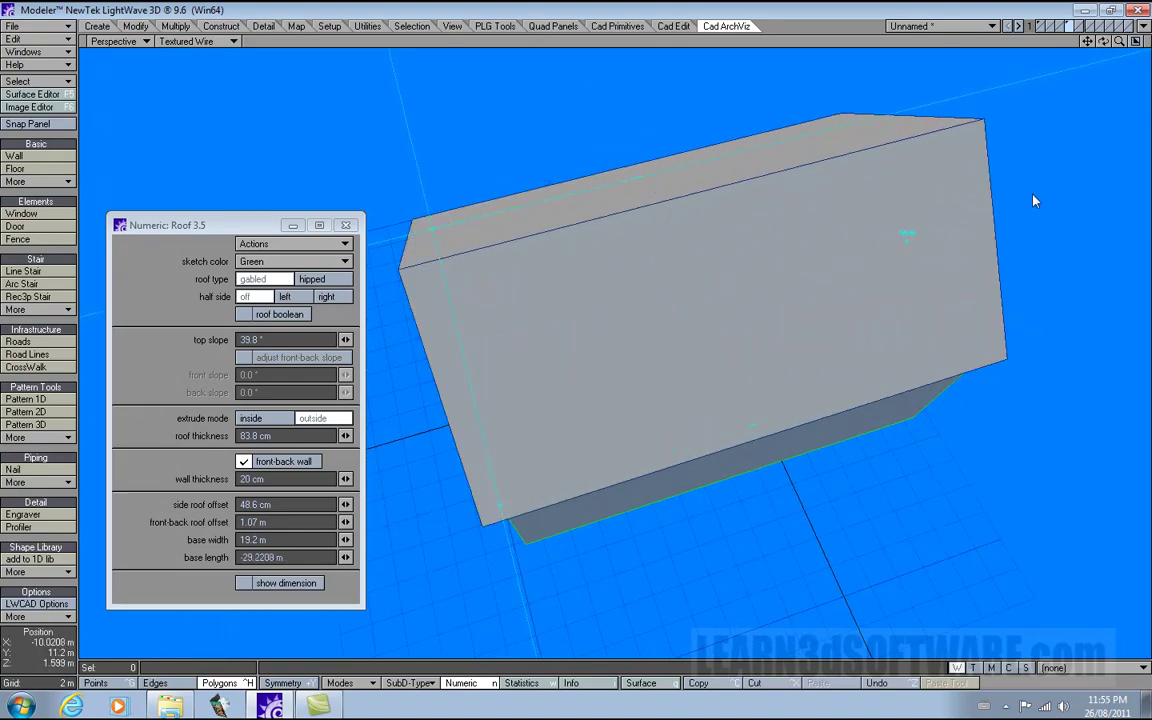
Adjust the roof's base length to about 29.9 m so its gable end lines up with the box's far top edge.
drag(1104, 41, 980, 18)
drag(1025, 52, 1028, 175)
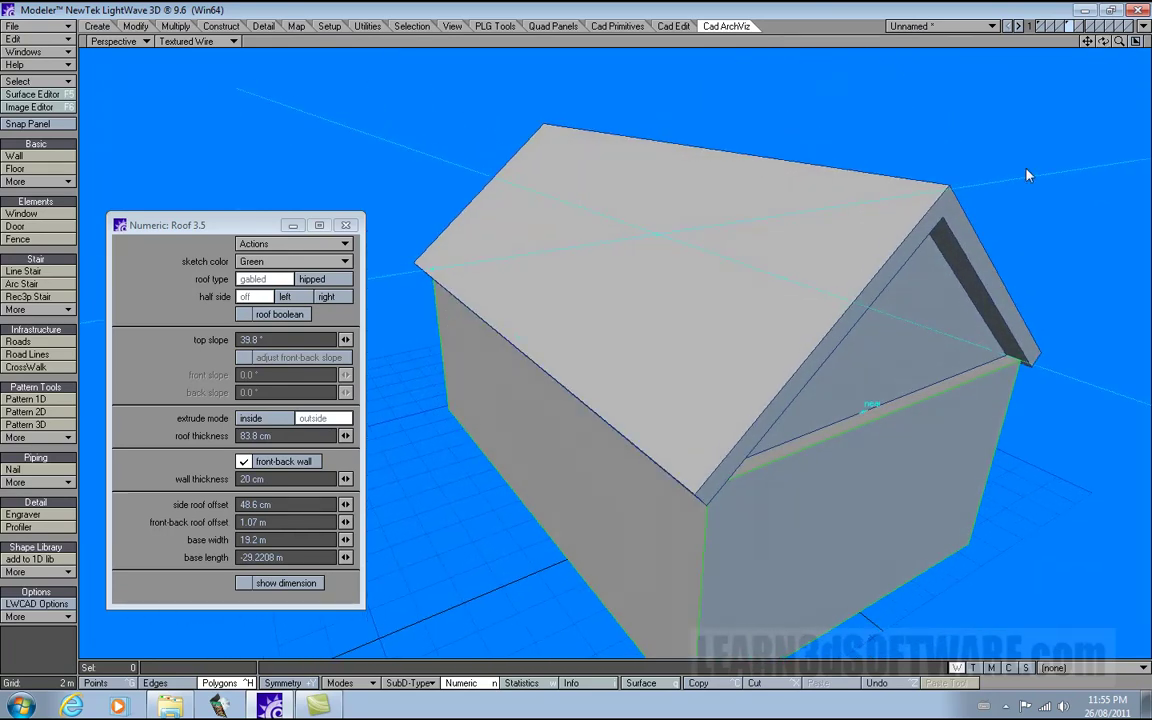
drag(871, 408, 929, 463)
mouse_move(1104, 41)
mouse_down()
mouse_move(1148, 41)
mouse_move(1080, 45)
mouse_move(1092, 44)
mouse_up()
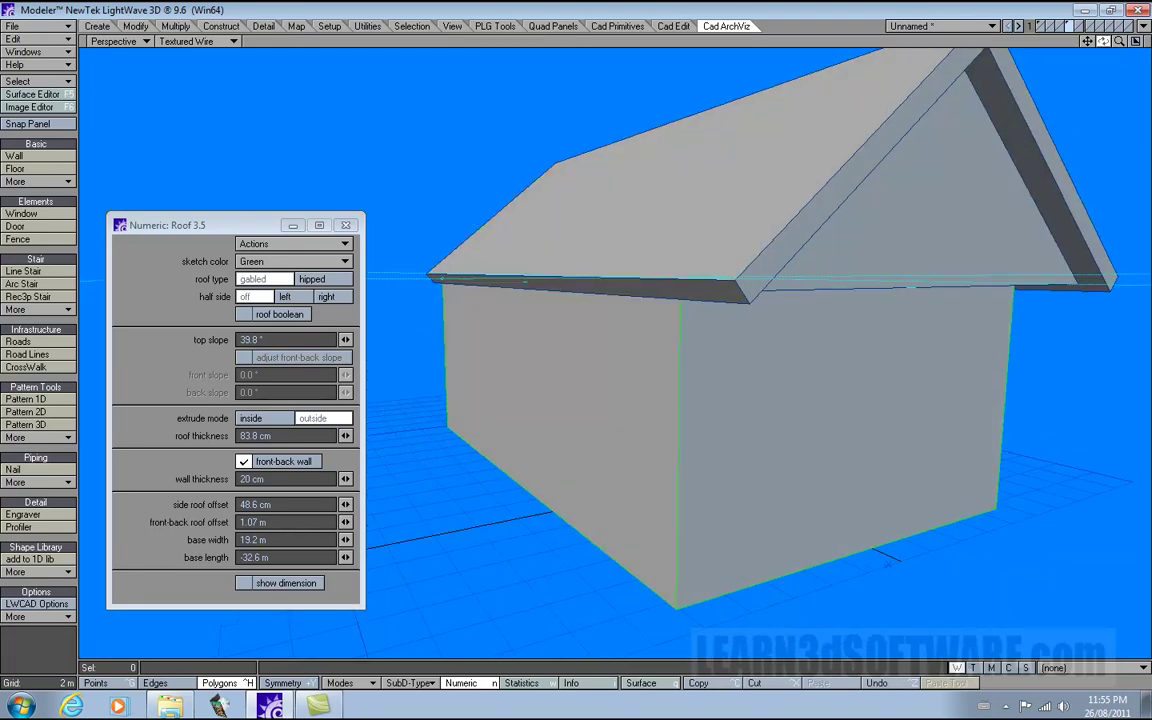
drag(908, 311, 820, 262)
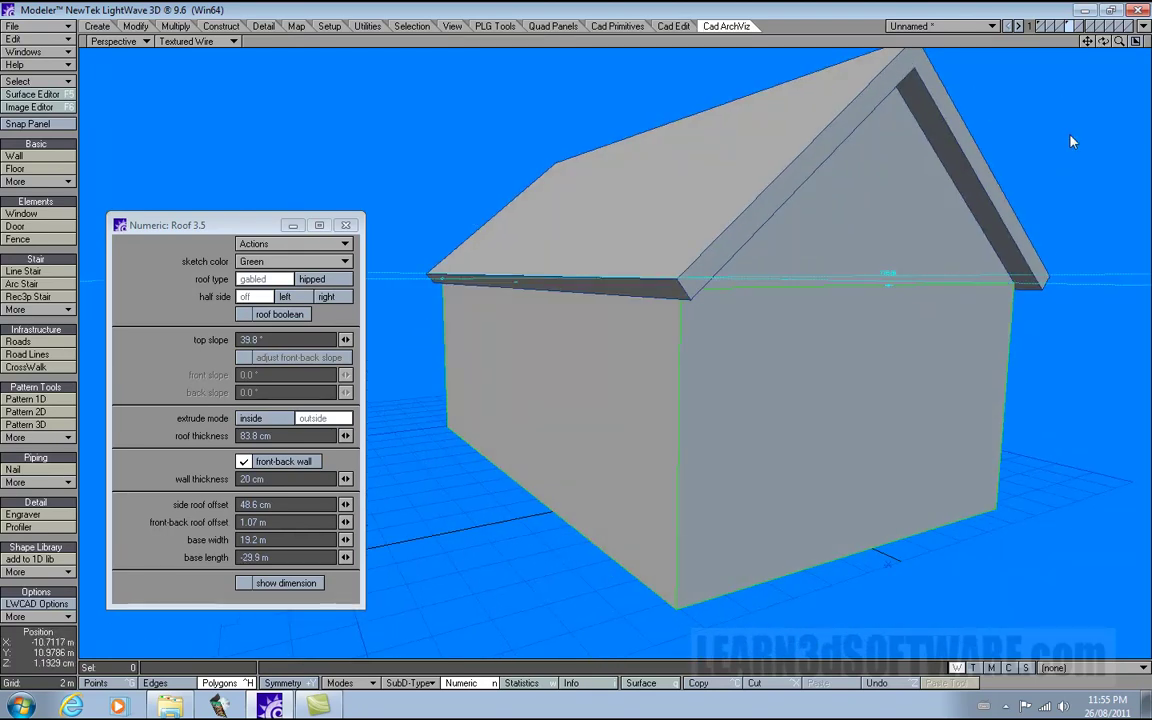
drag(1103, 41, 988, 33)
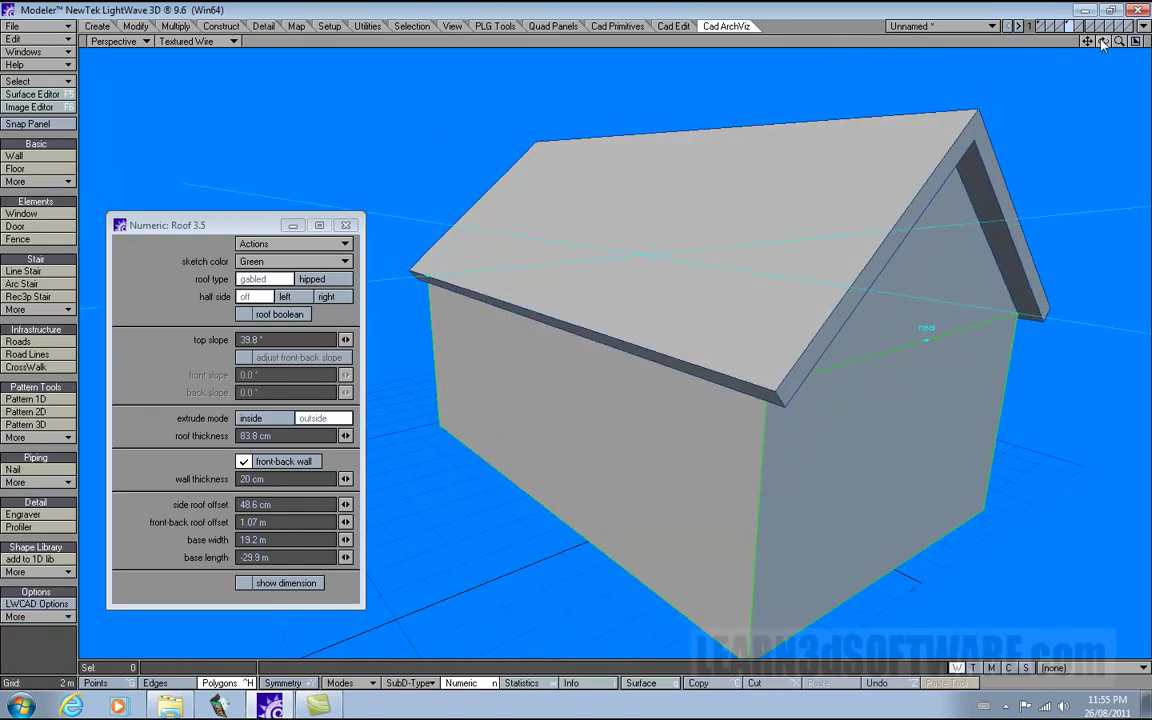
Increase the side roof offset to 1.91 m so the eaves overhang the box's long walls further.
mouse_move(1119, 41)
mouse_down()
mouse_move(965, 33)
mouse_move(1050, 52)
mouse_move(1090, 42)
mouse_move(965, 40)
mouse_move(1045, 28)
mouse_move(1100, 46)
mouse_up()
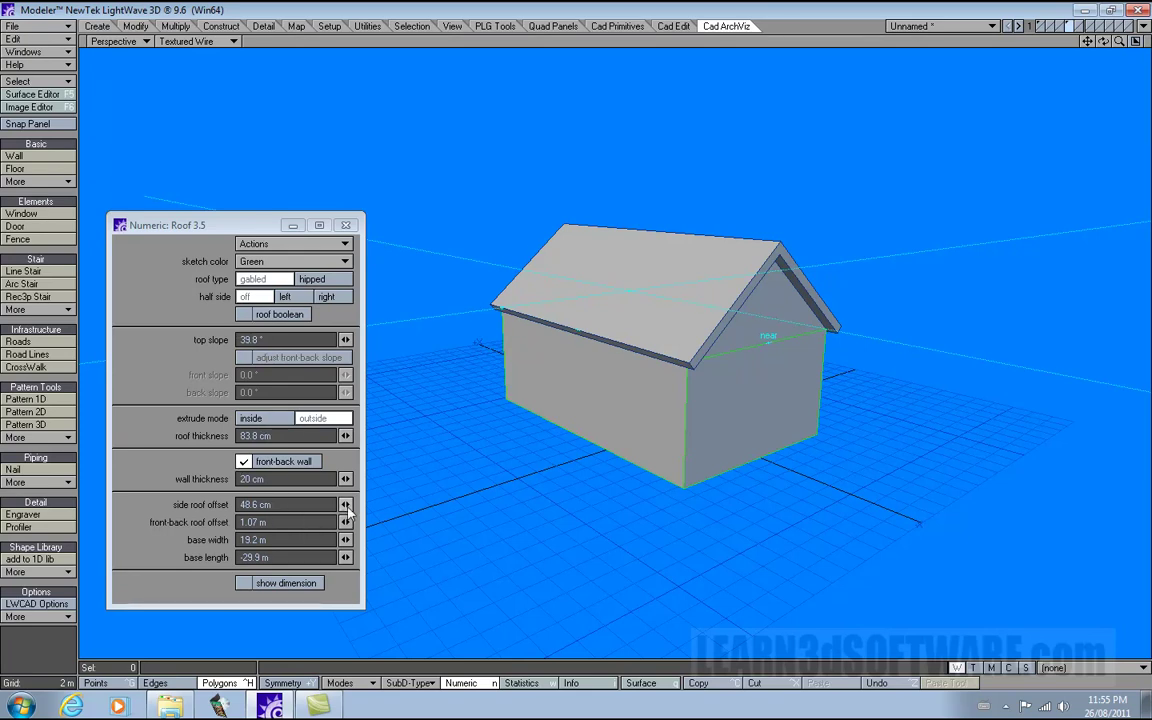
mouse_move(347, 506)
mouse_down()
mouse_move(402, 506)
mouse_move(358, 504)
mouse_up()
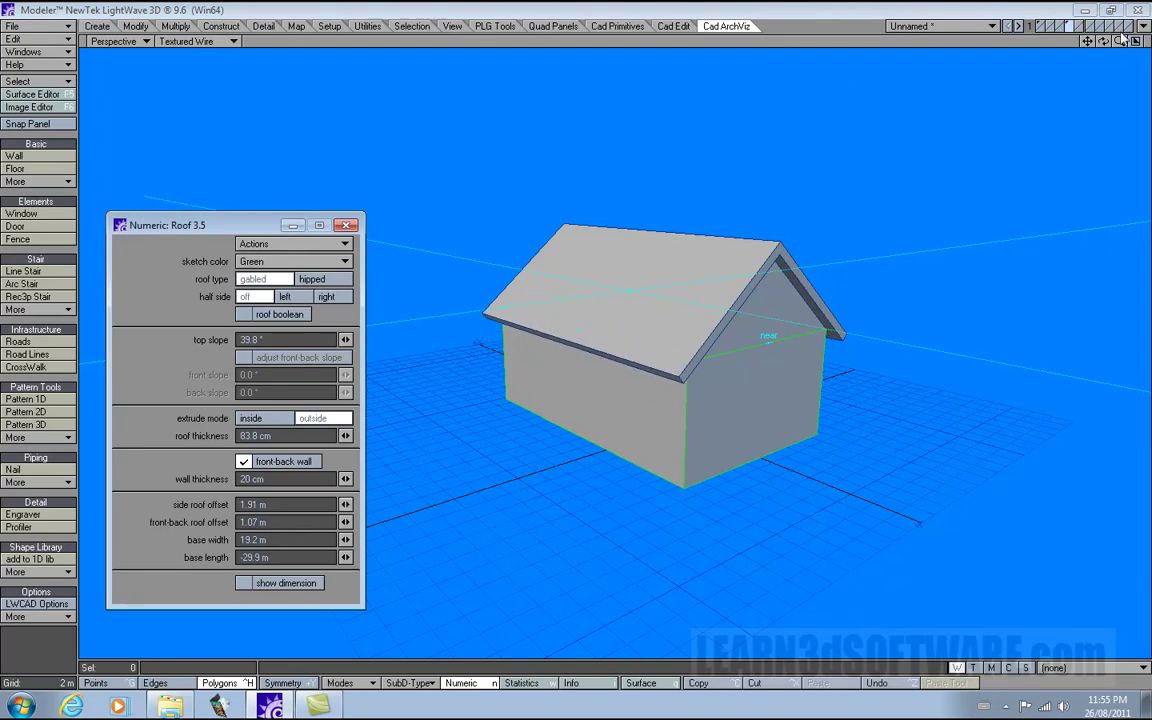
drag(1103, 41, 1148, 66)
click(1087, 41)
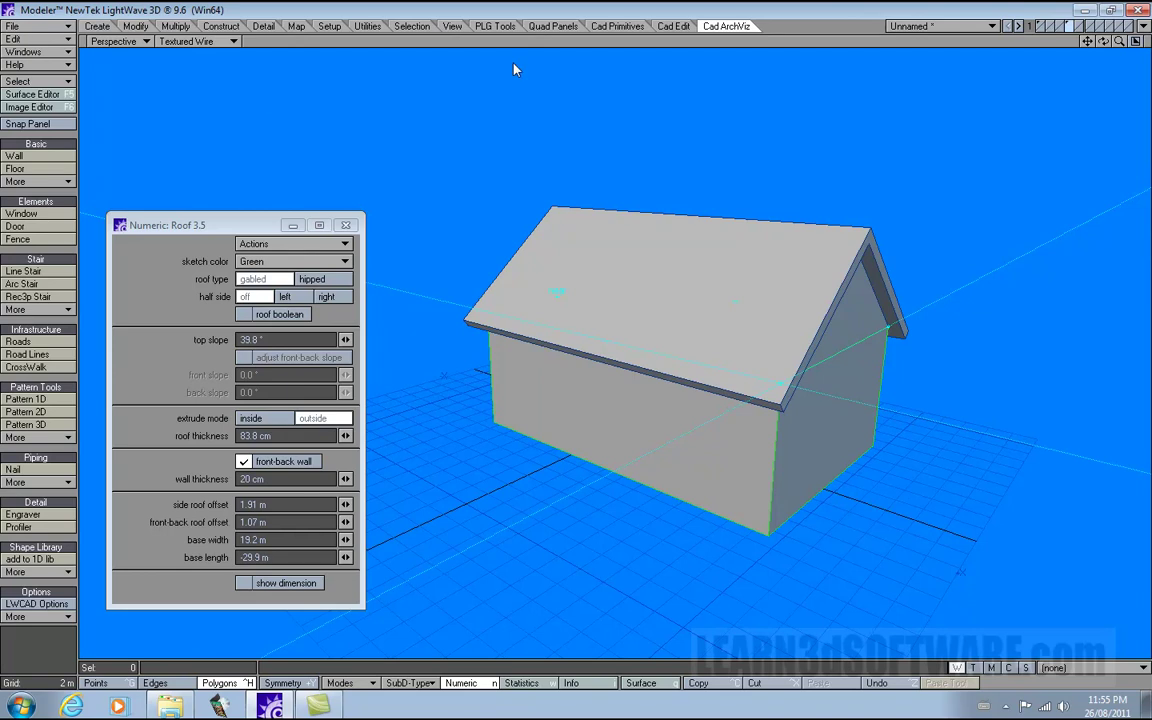
Show the CAD primitive tools and review the UCS and background-layer snap settings, closing the snap settings again.
click(618, 27)
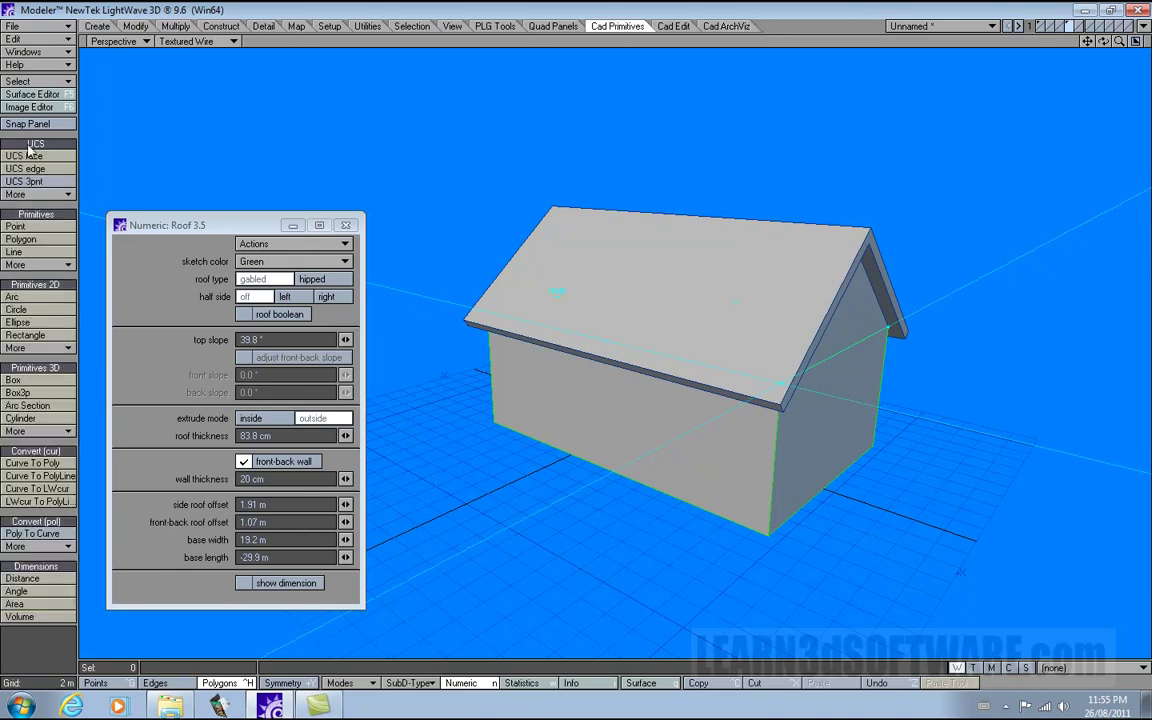
click(50, 125)
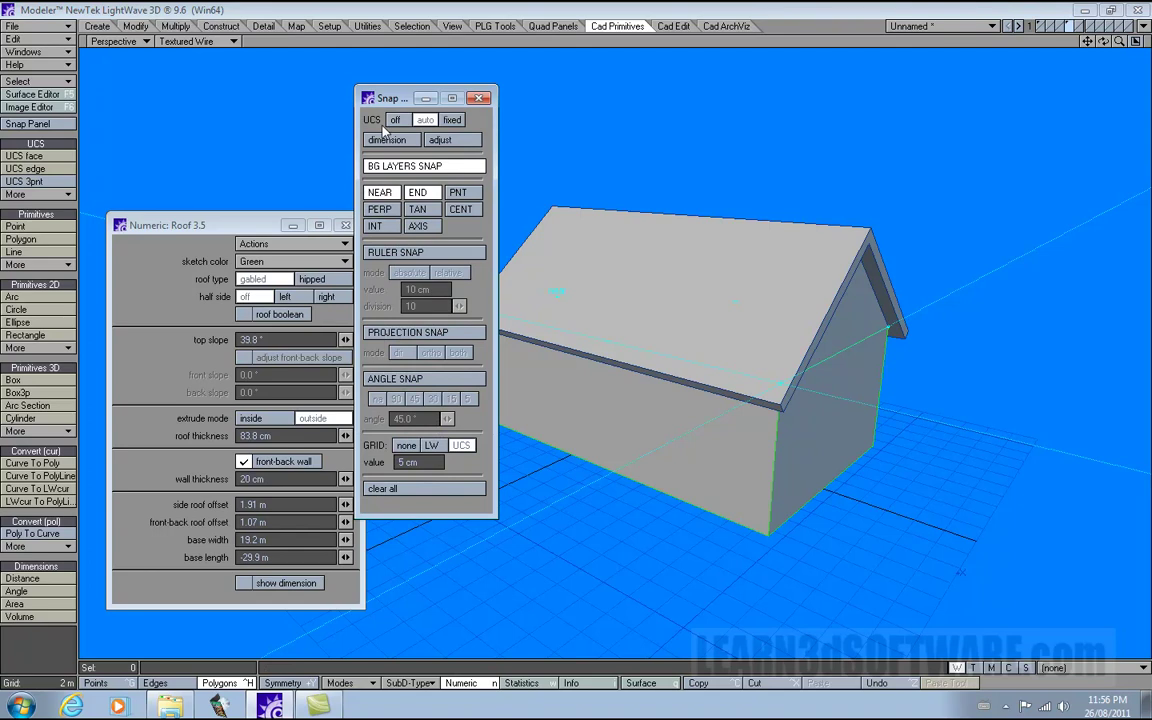
click(480, 98)
Turn off the roof's front-back wall to look through the open gable, and turn it back on.
drag(1103, 41, 1036, 206)
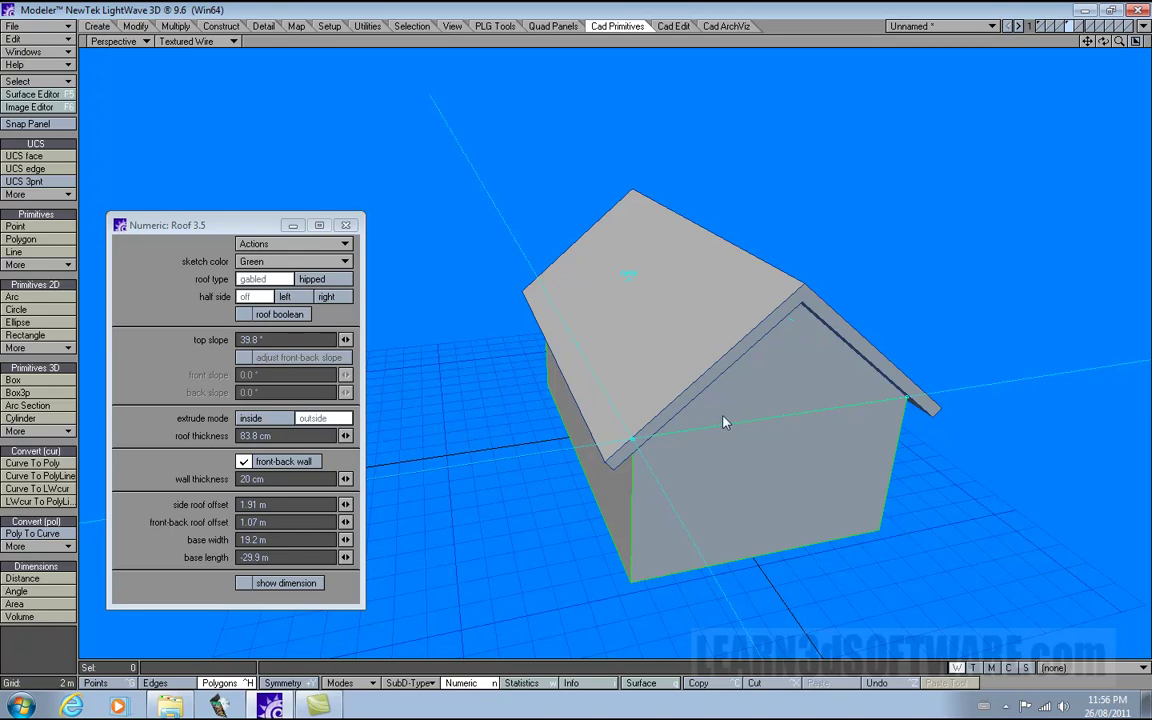
drag(1103, 41, 830, 42)
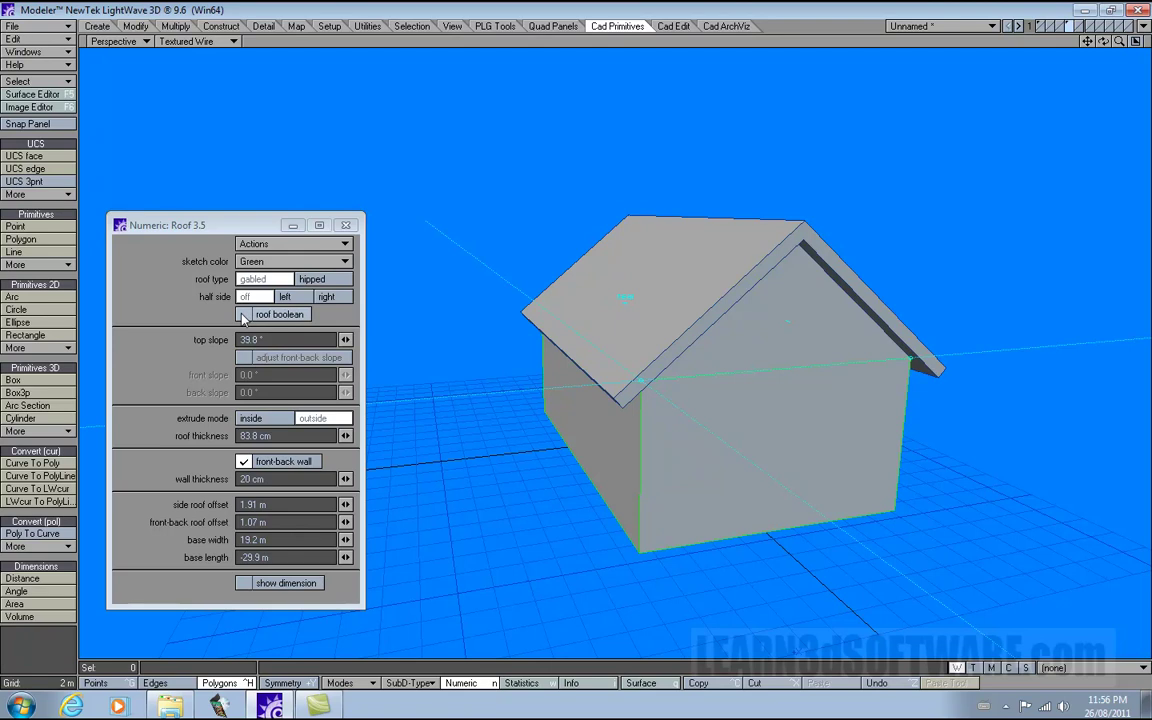
mouse_move(1104, 42)
mouse_down()
mouse_move(1145, 70)
mouse_move(1122, 40)
mouse_up()
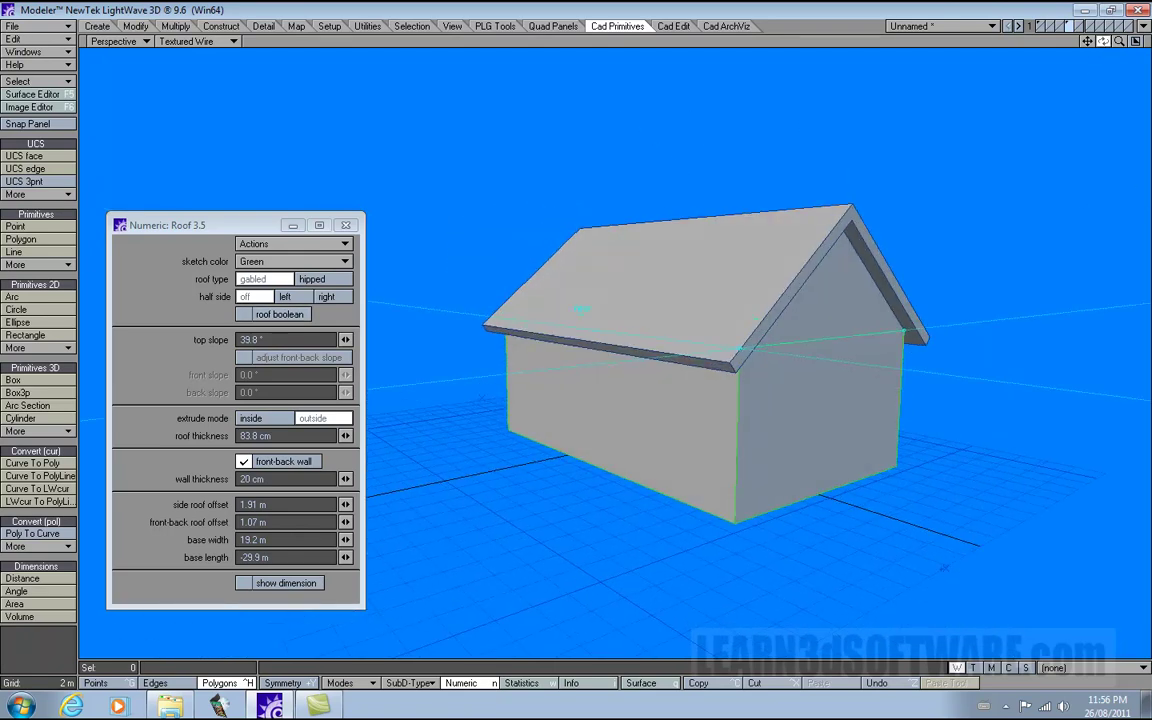
click(244, 461)
drag(1104, 42, 1050, 40)
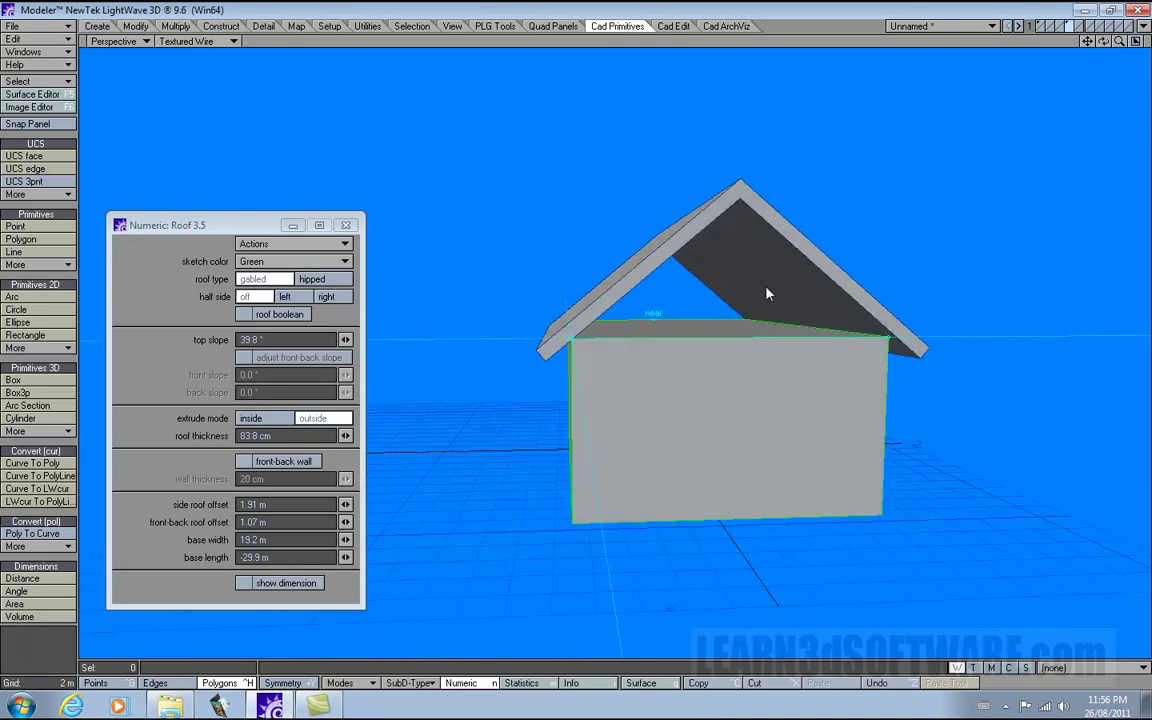
click(262, 458)
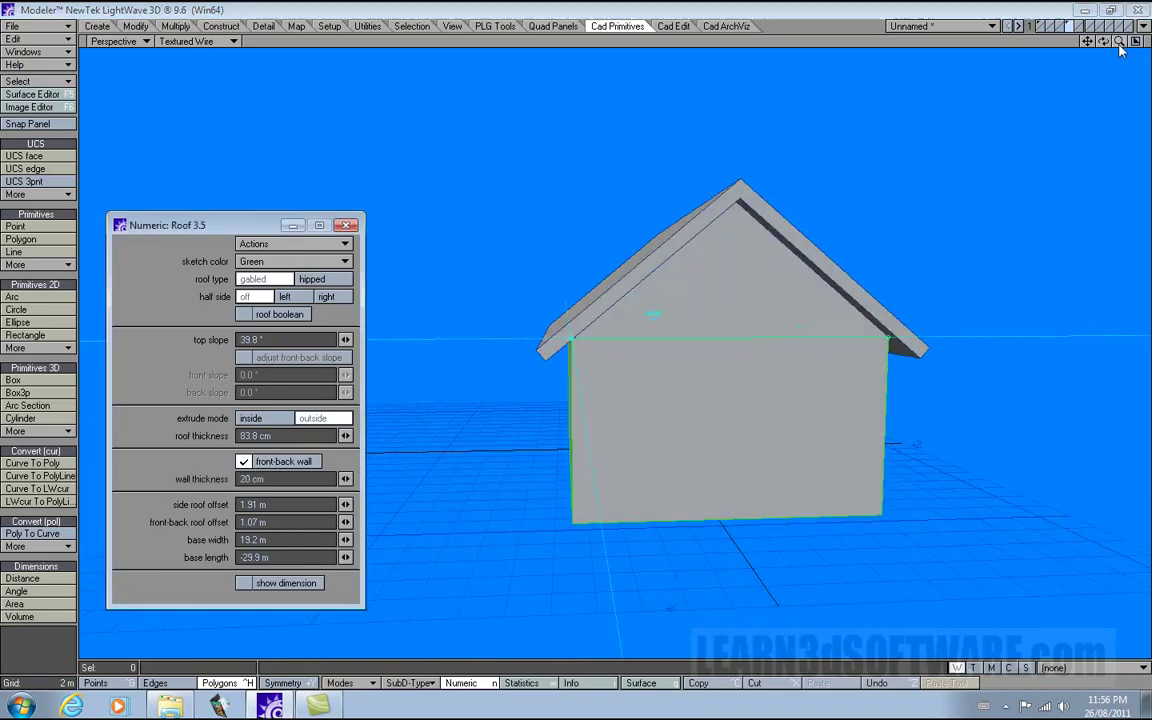
drag(1102, 45, 1040, 95)
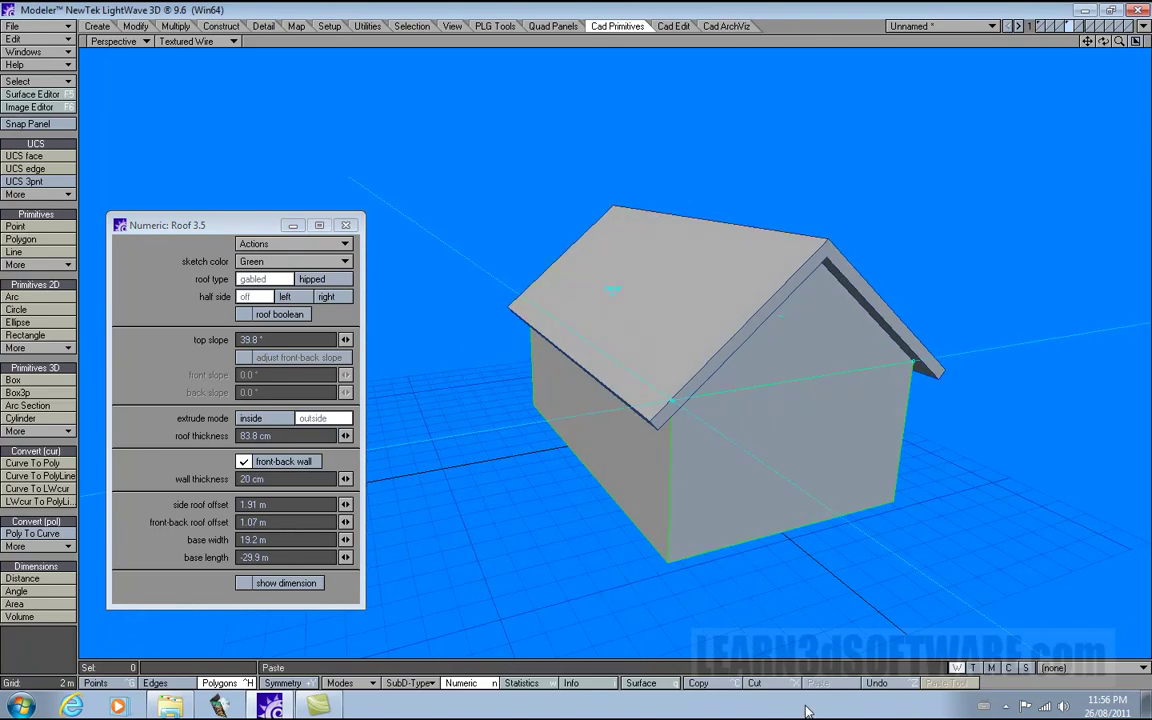